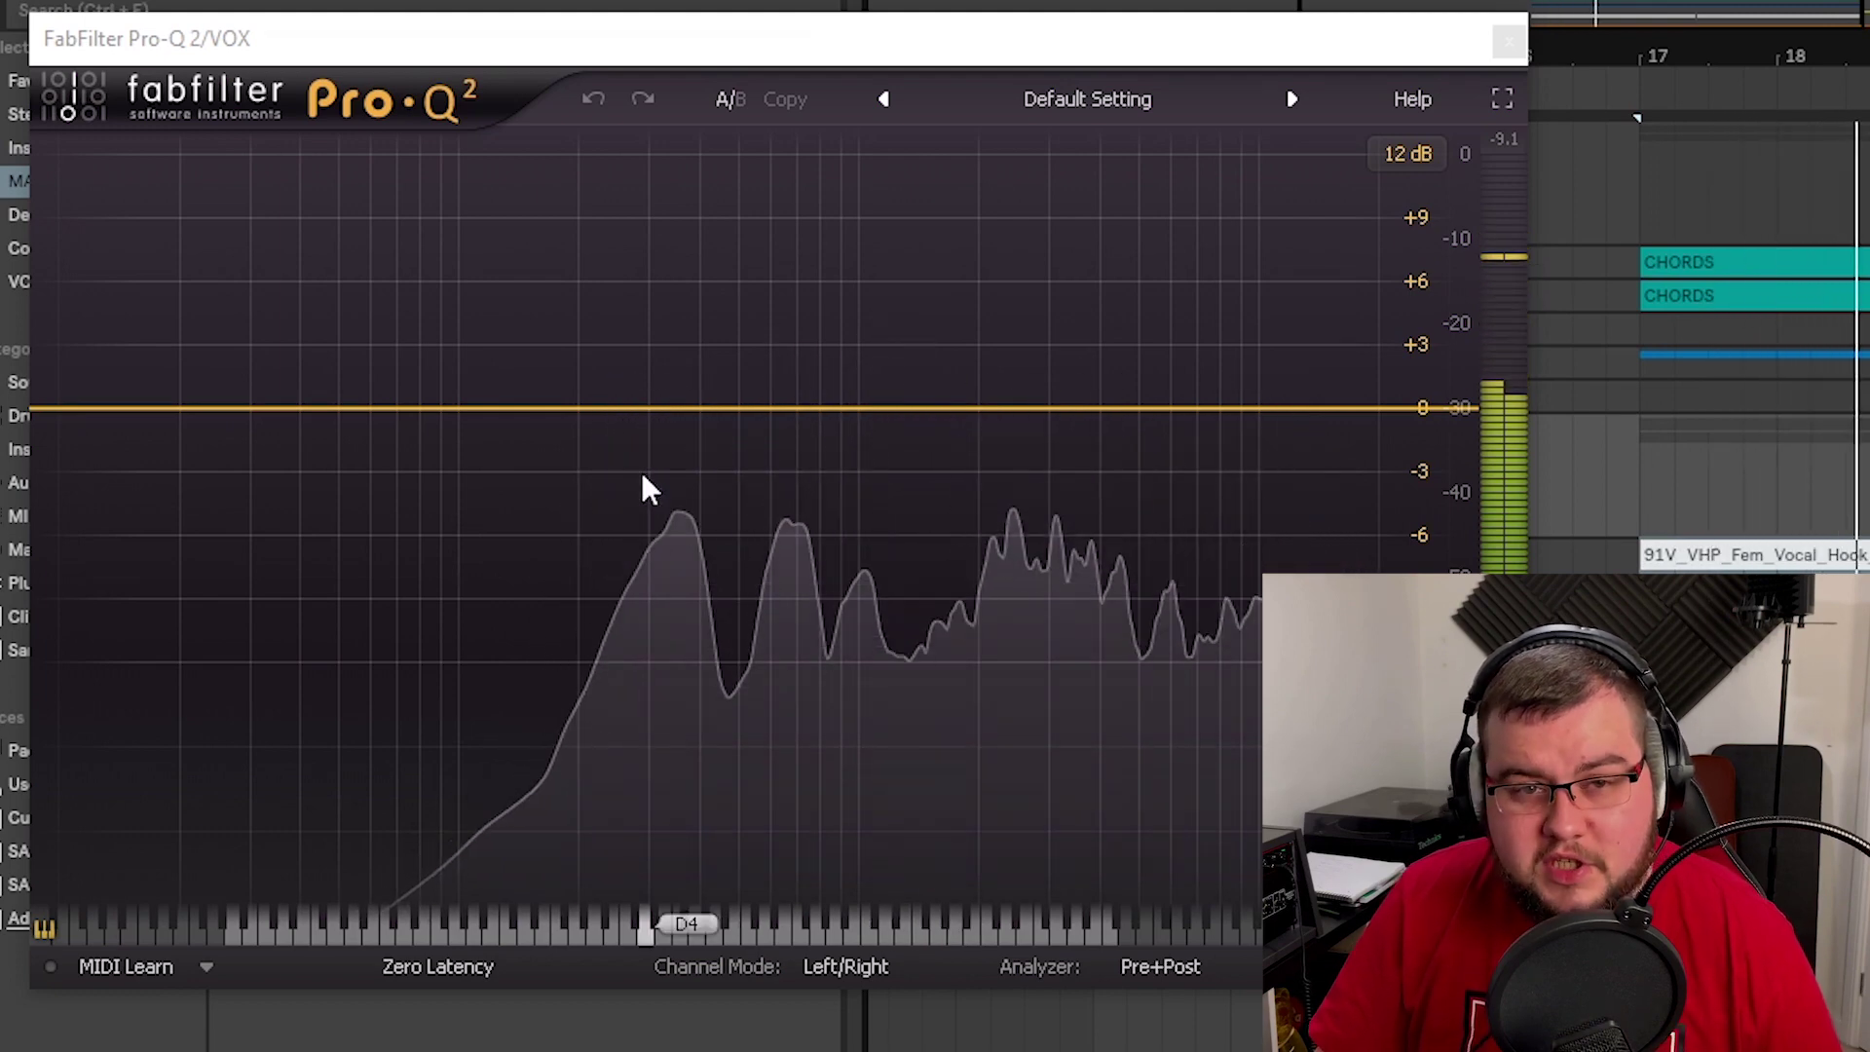
# - Add a low cut band to the vocal EQ and raise its cutoff frequency to about 342 Hz
pyautogui.click(57, 407)
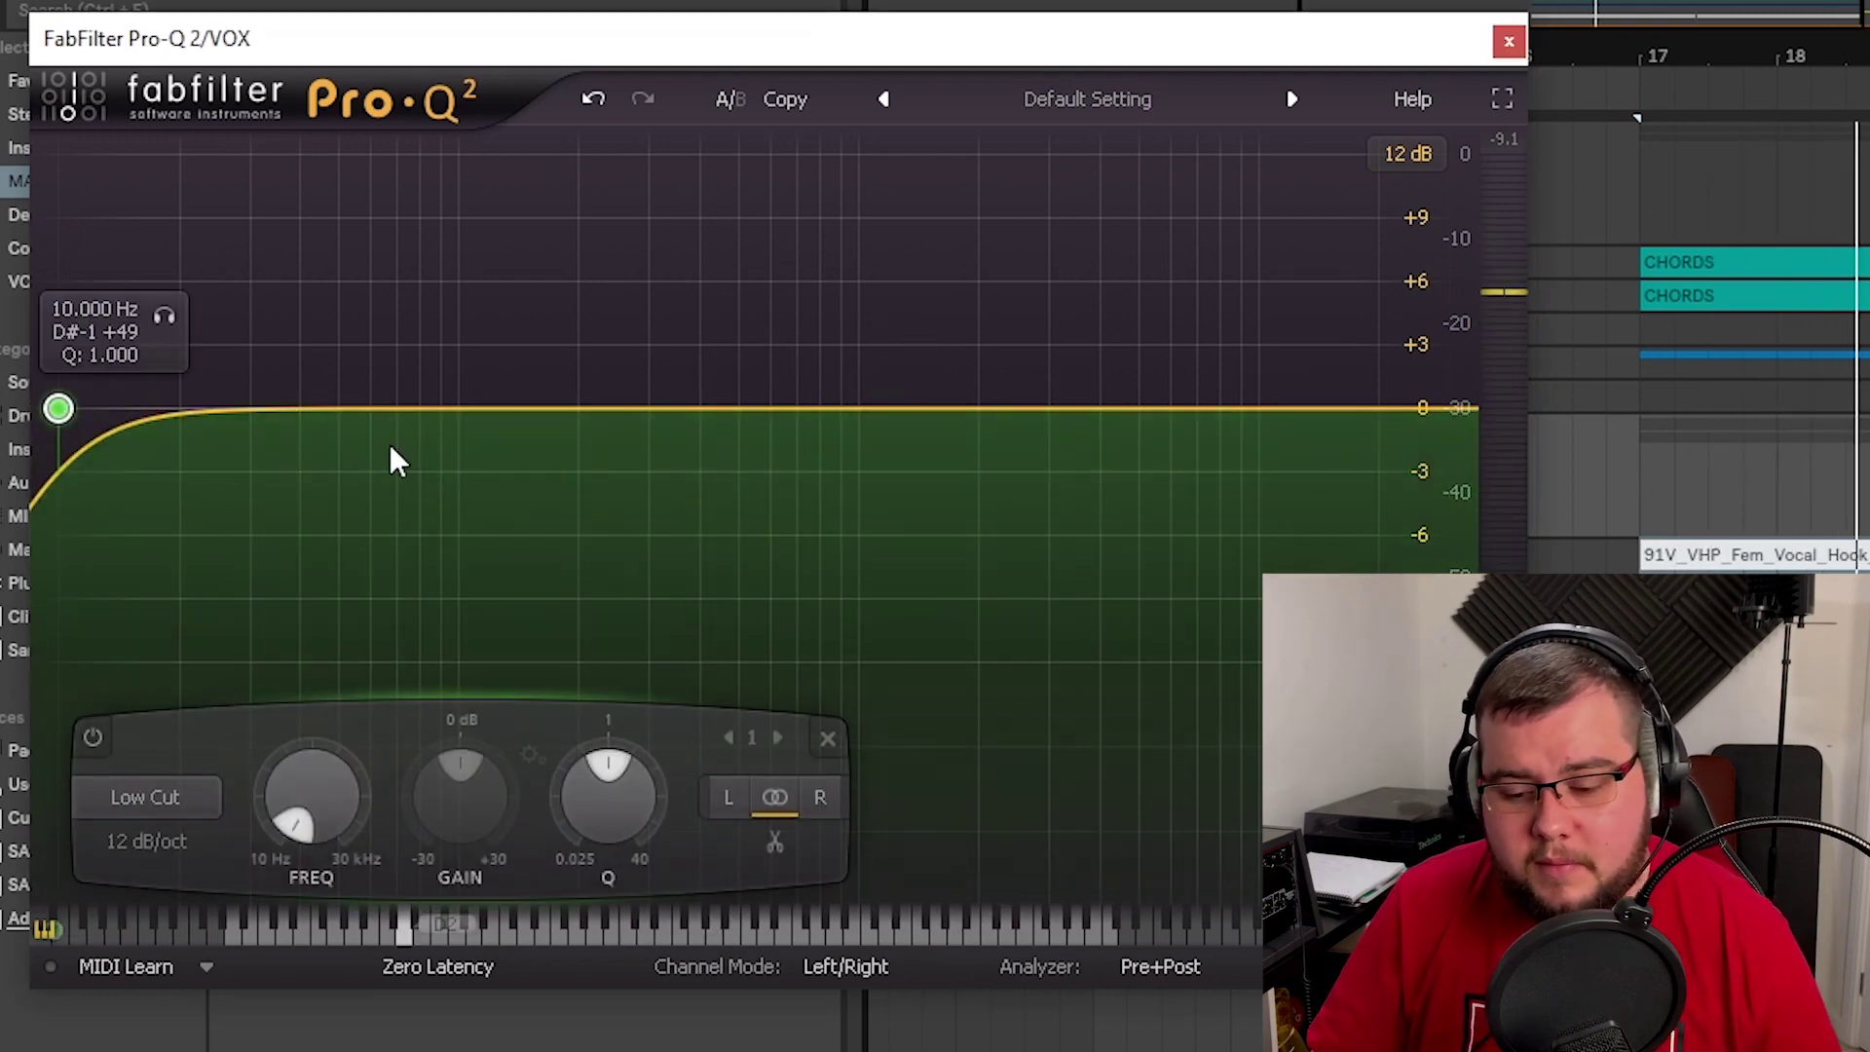
pyautogui.moveTo(154, 310); pyautogui.dragTo(604, 336)
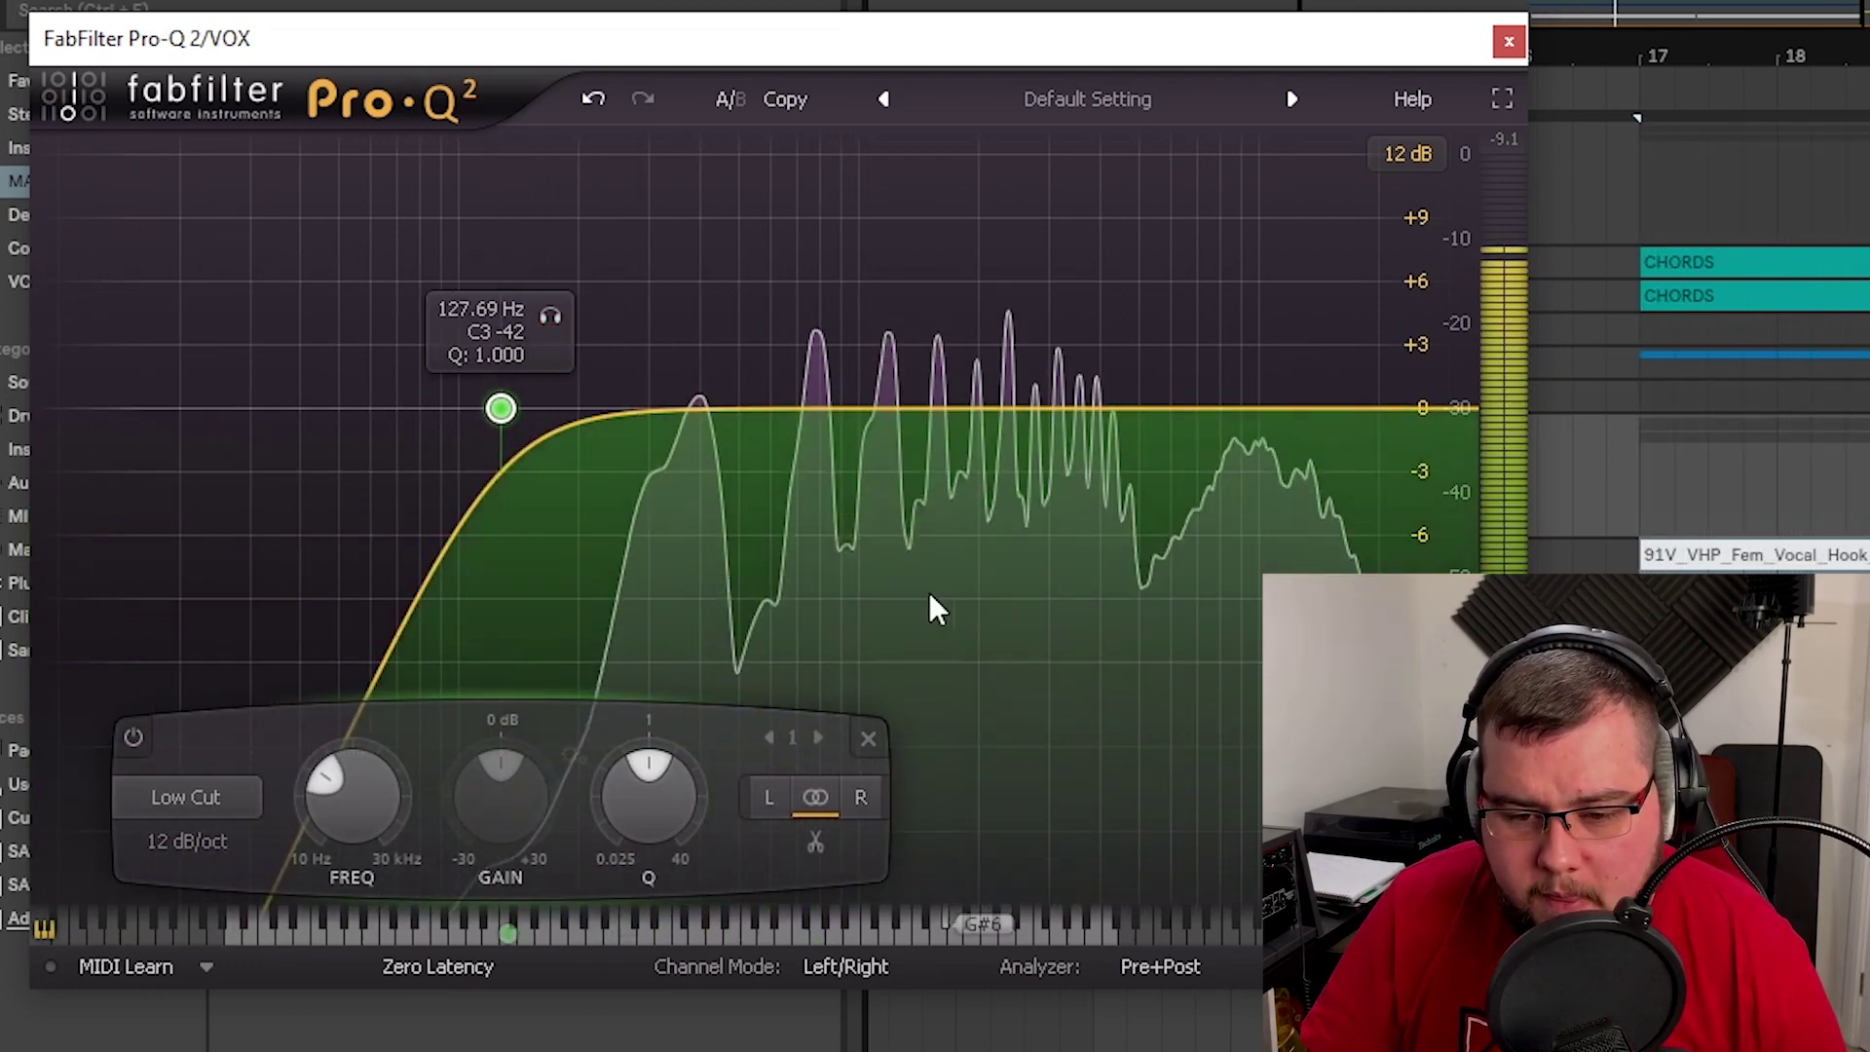
pyautogui.moveTo(525, 345)
pyautogui.moveTo(547, 316); pyautogui.dragTo(725, 310)
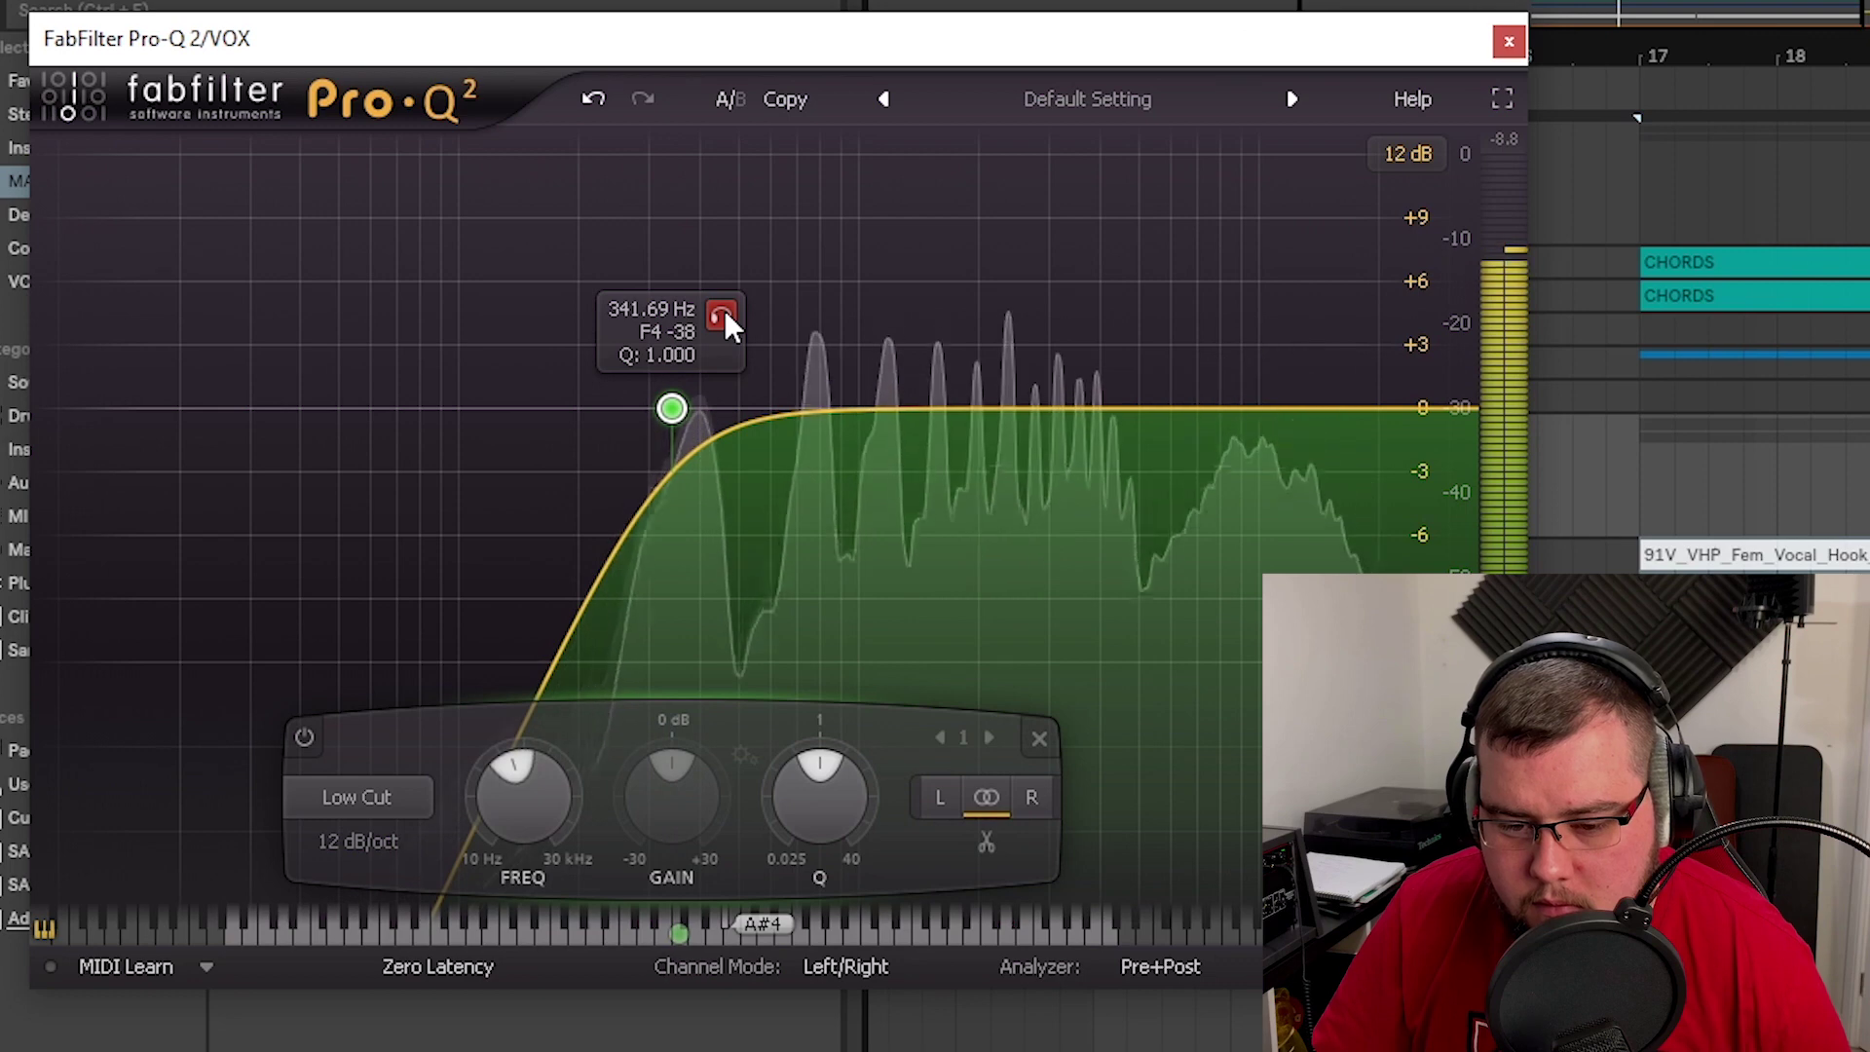
# - Compare the vocal with the low cut band bypassed and enabled, and lower the band's cutoff frequency slightly
pyautogui.click(308, 740)
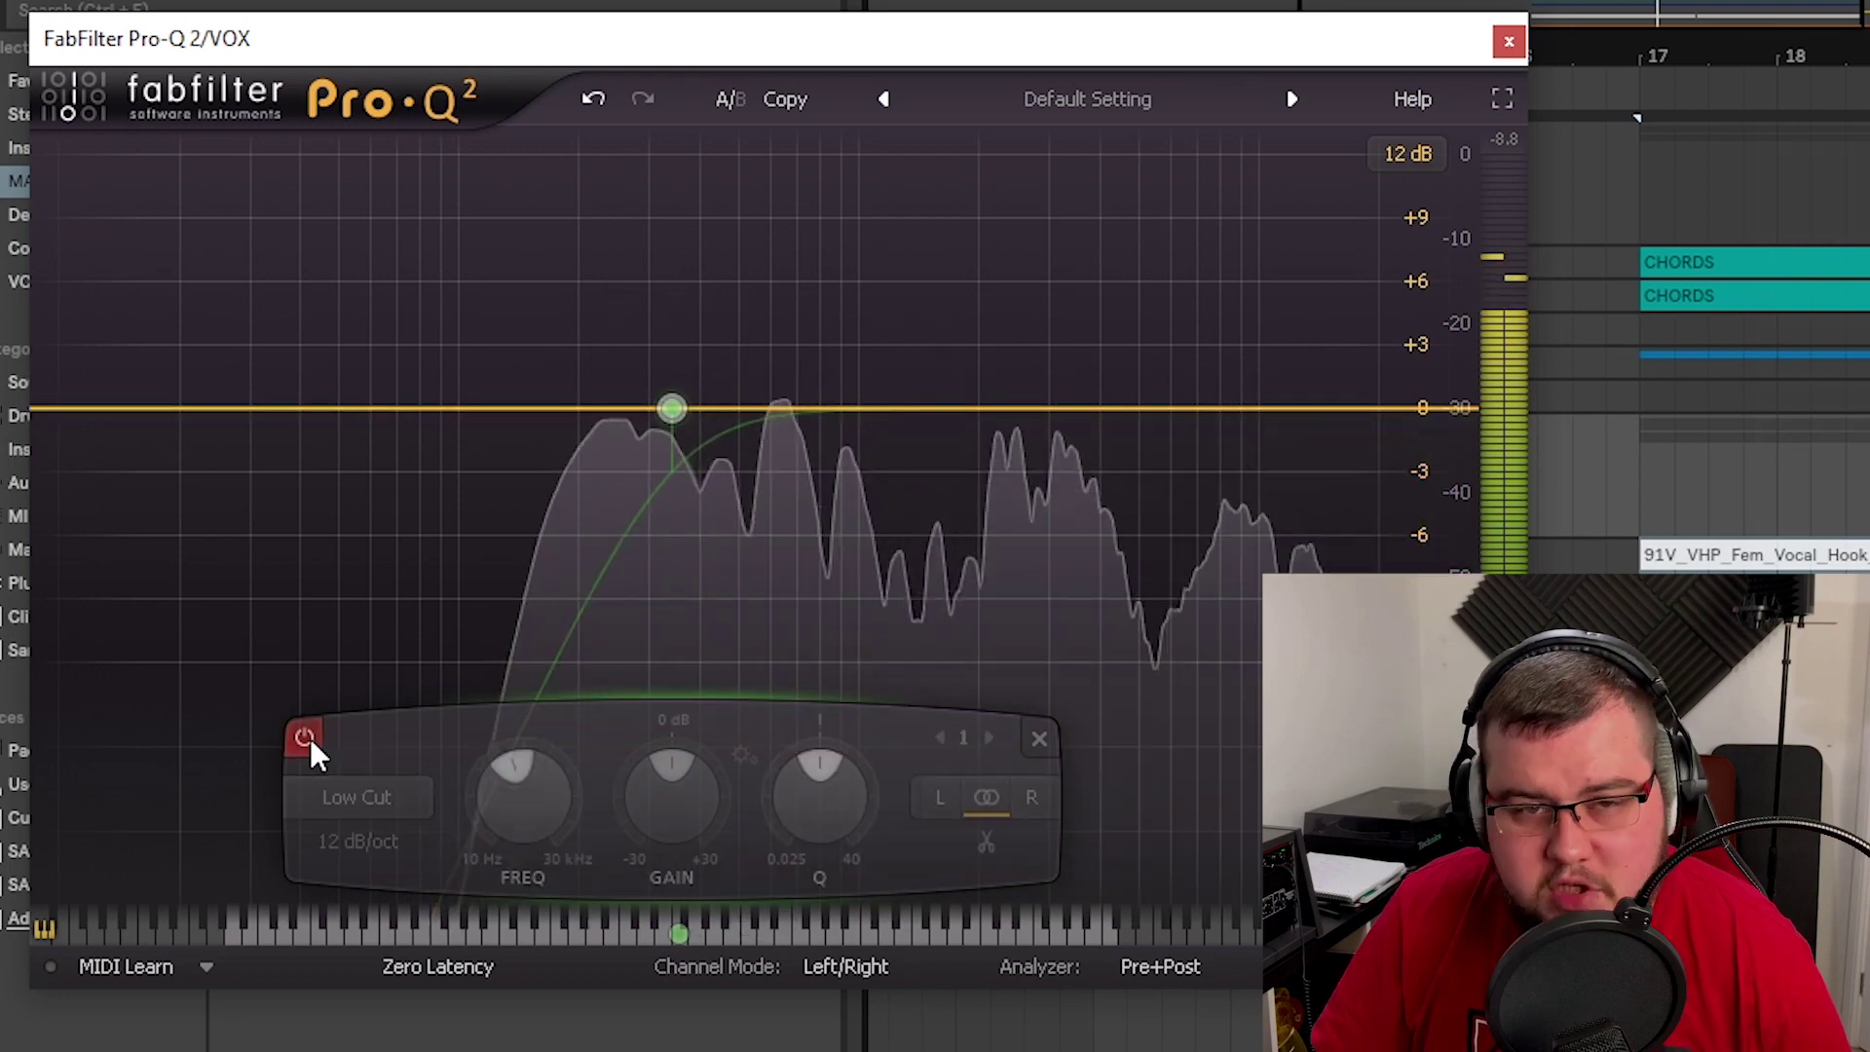
pyautogui.click(308, 739)
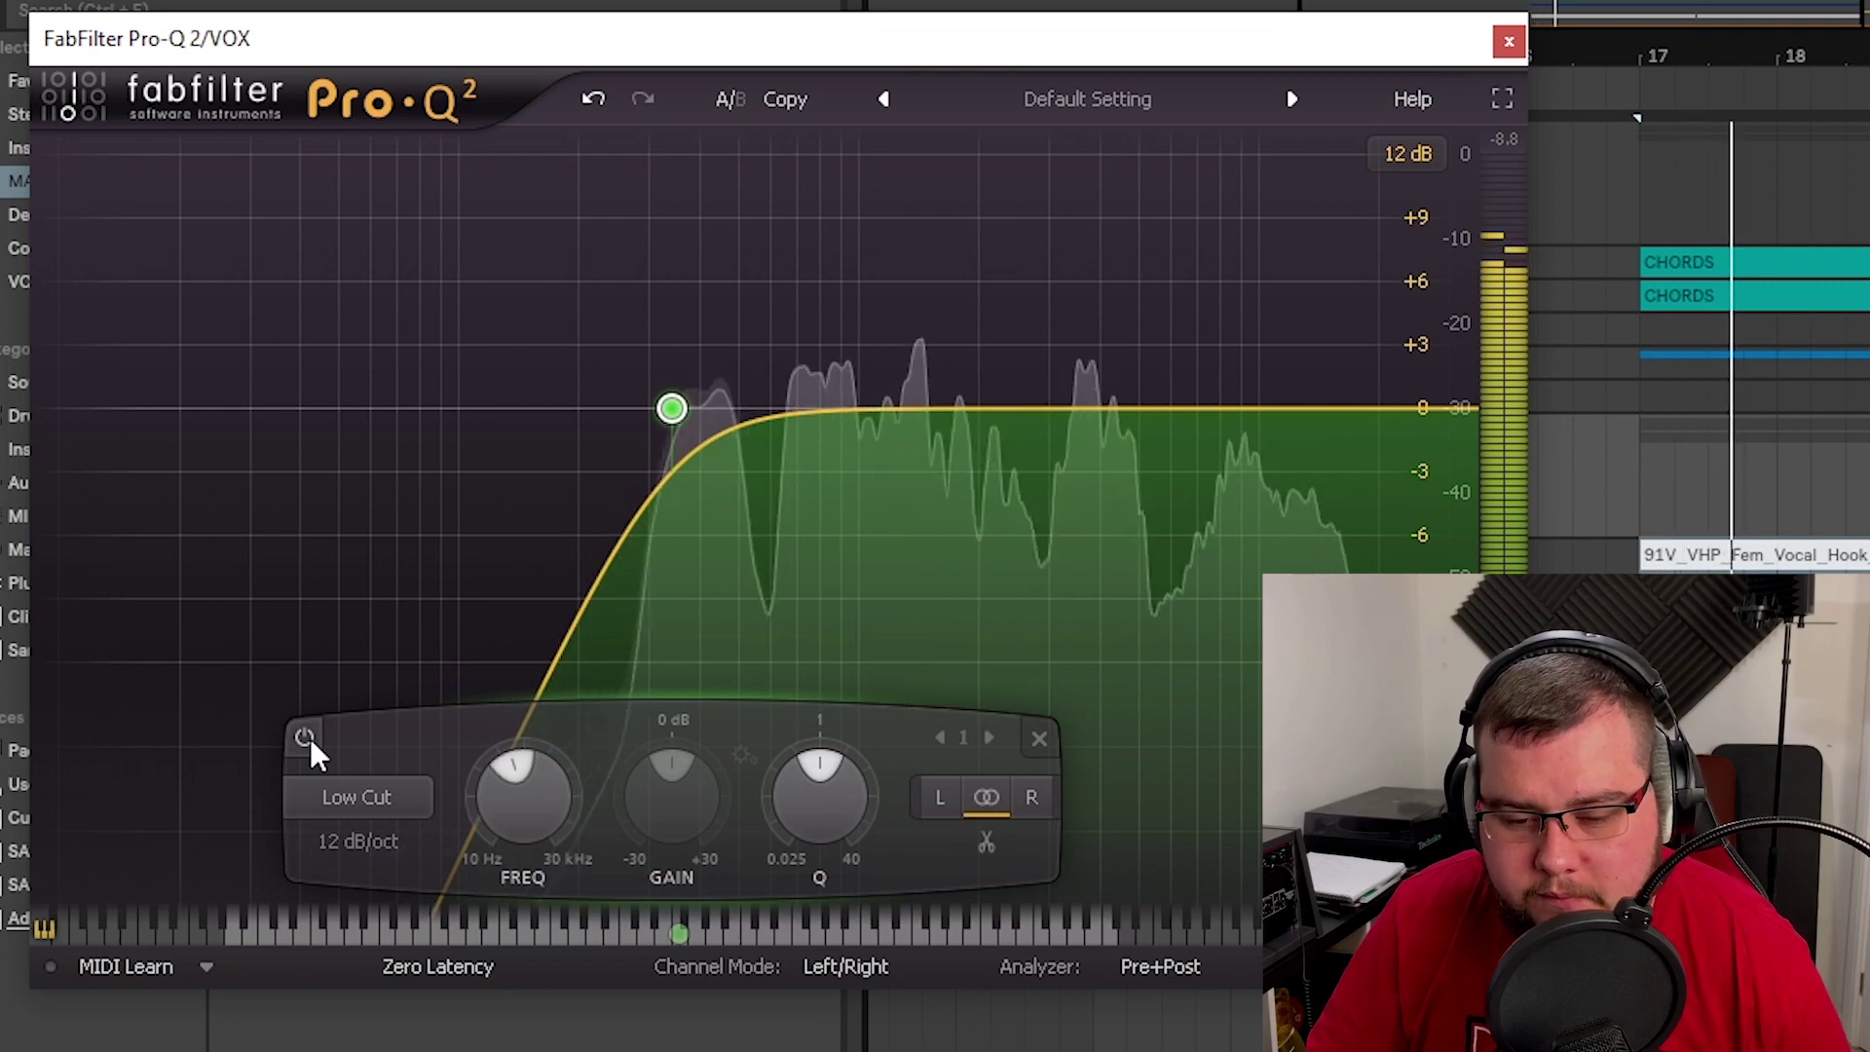
pyautogui.click(308, 740)
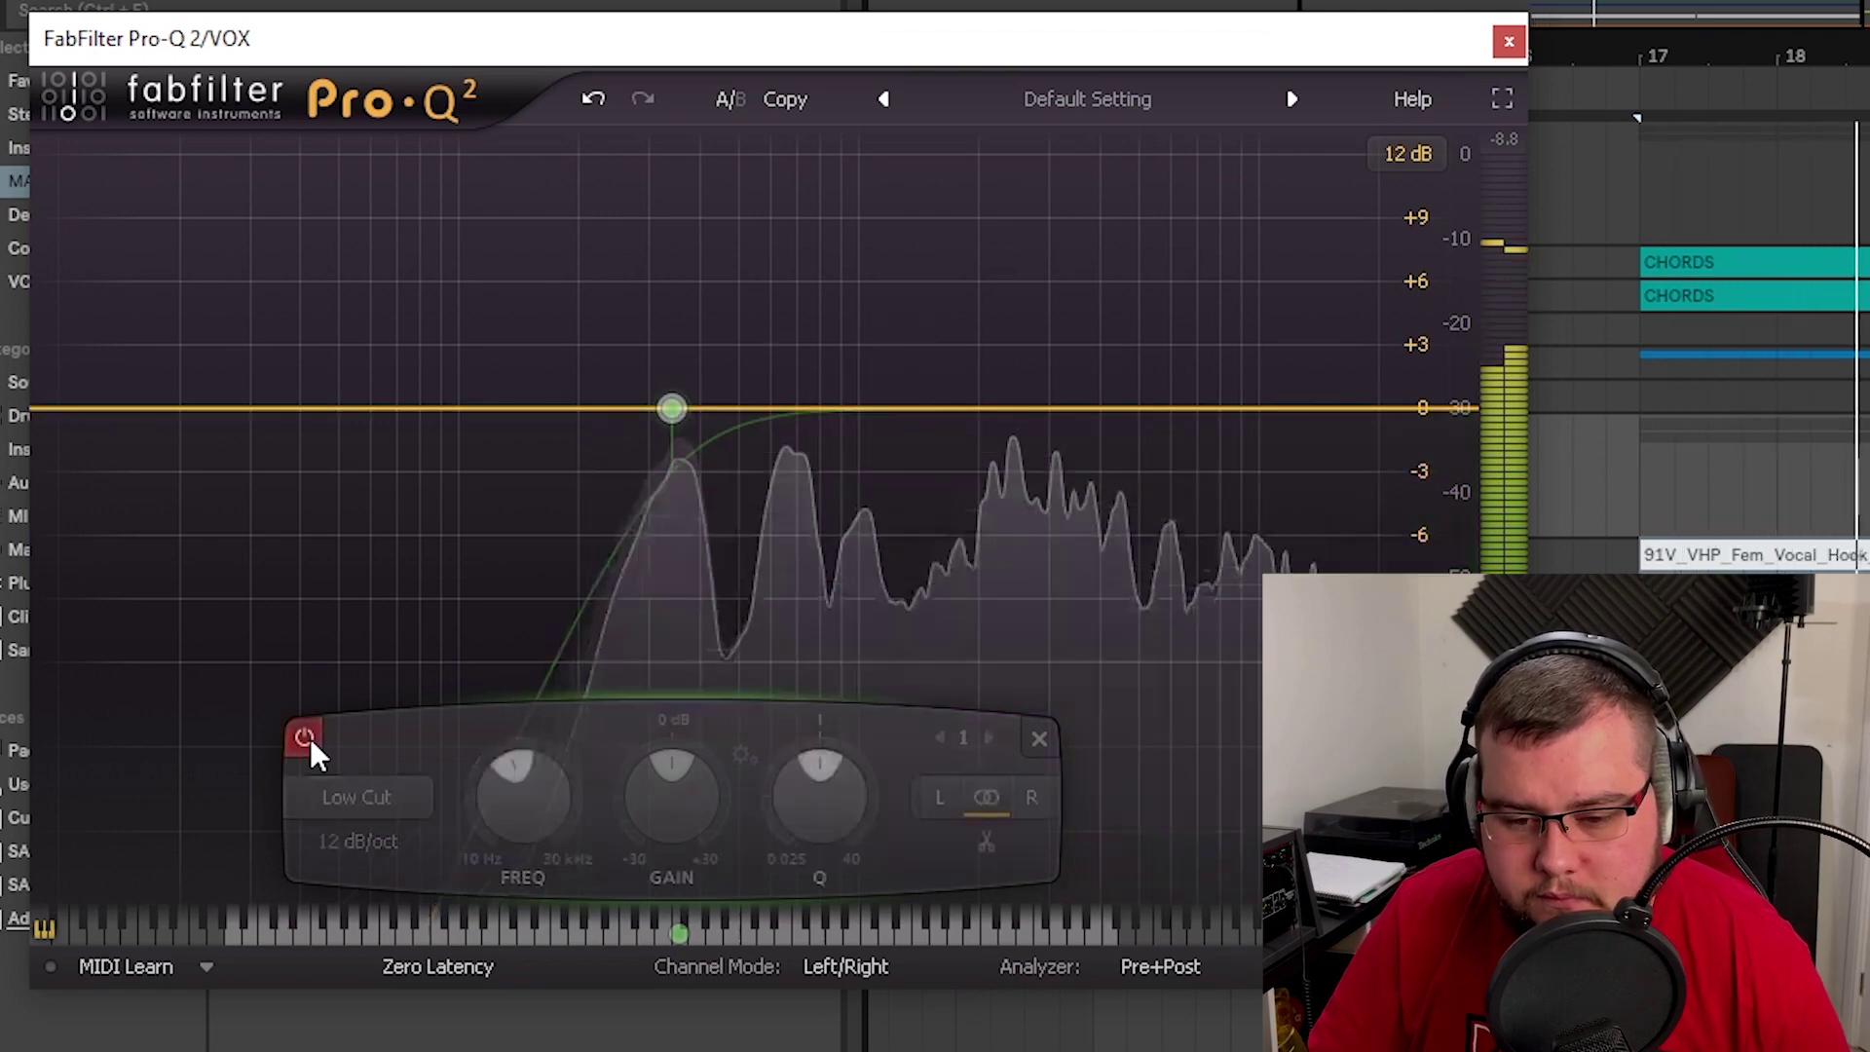
pyautogui.click(308, 740)
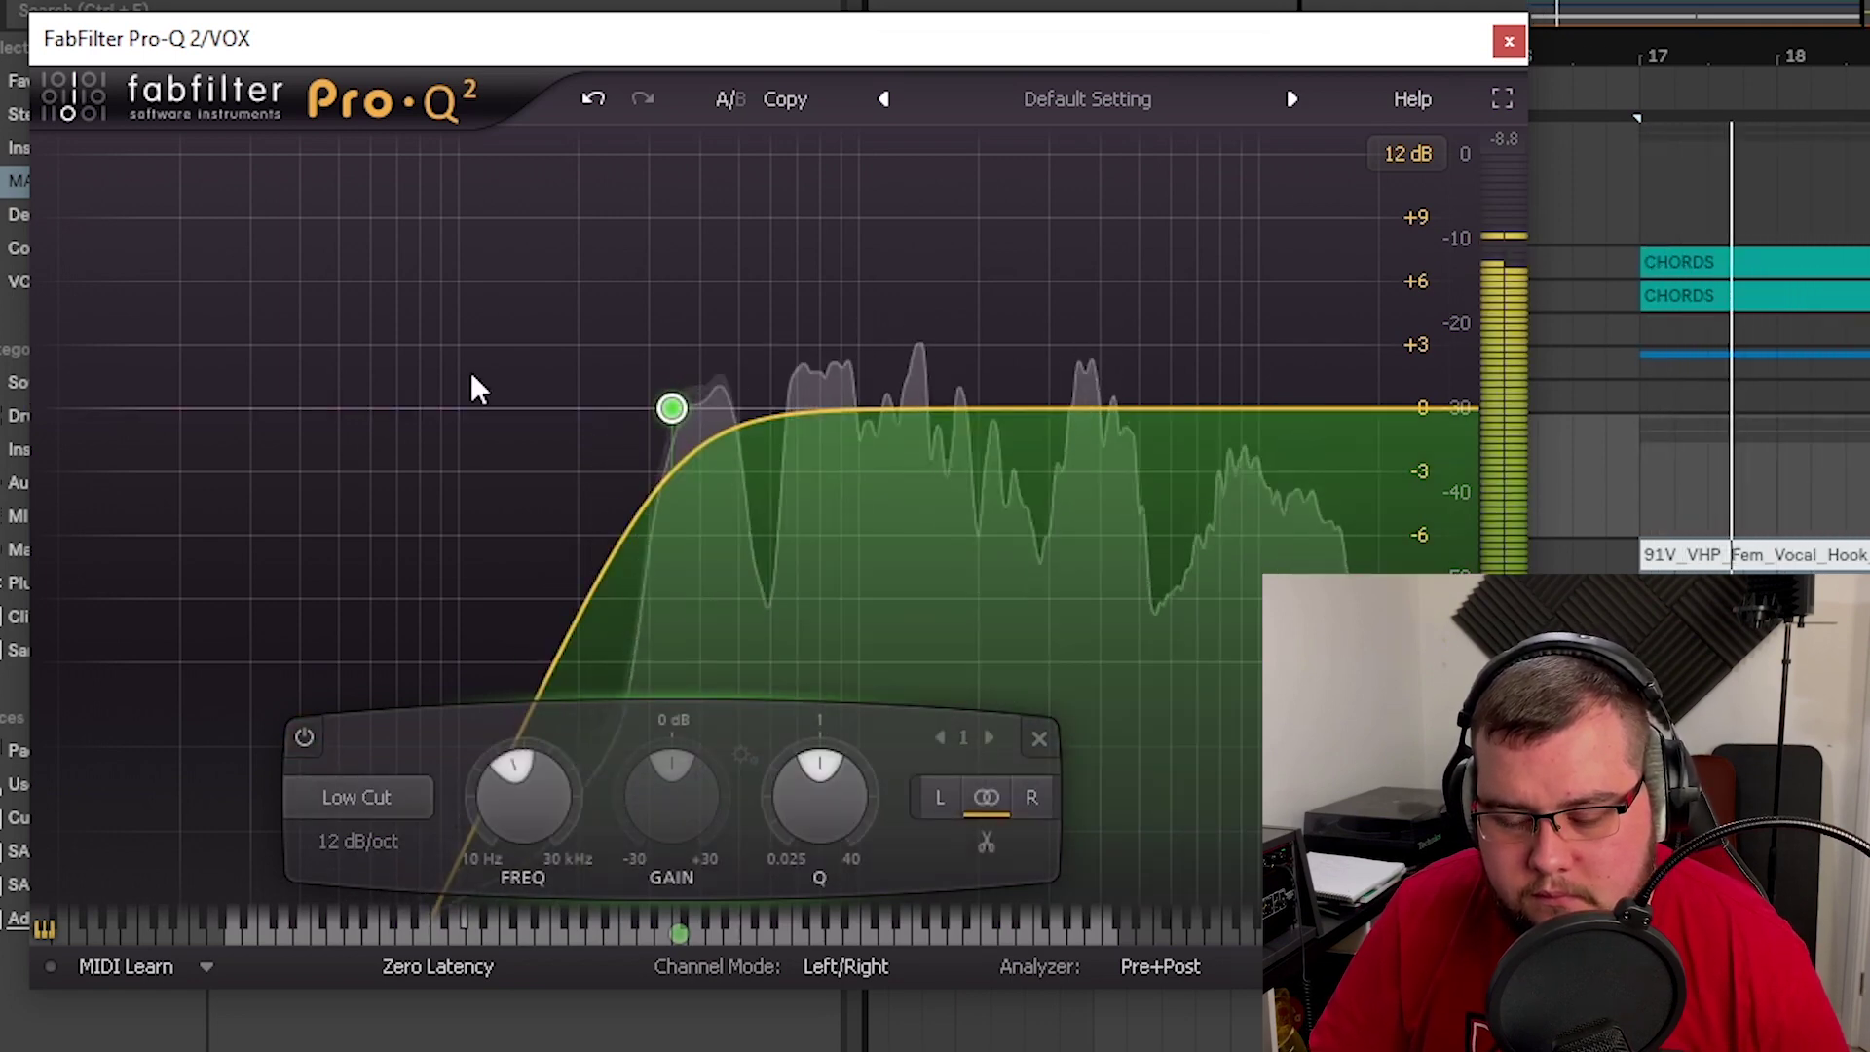
pyautogui.moveTo(719, 314)
pyautogui.mouseDown()
pyautogui.moveTo(691, 307)
pyautogui.moveTo(807, 310)
pyautogui.moveTo(640, 310)
pyautogui.moveTo(692, 315)
pyautogui.mouseUp()
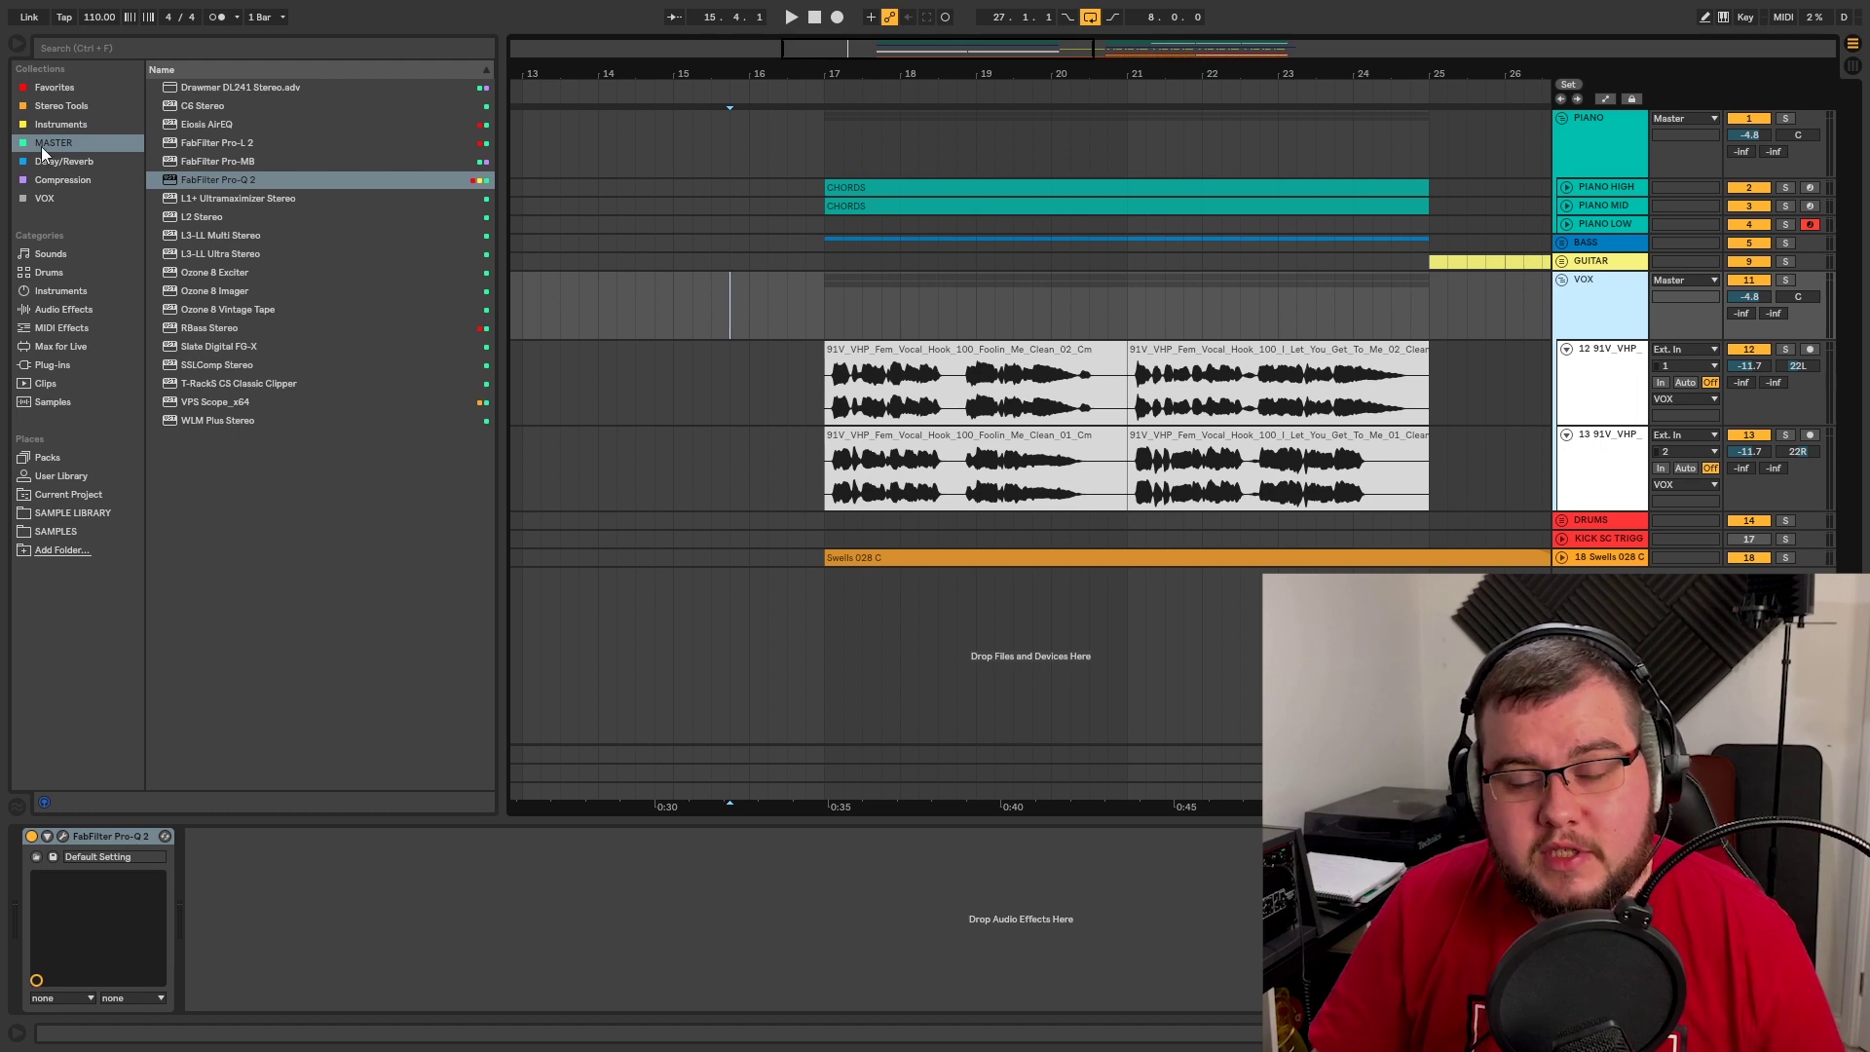
# - Add RCompressor Stereo from the Compression collection to the VOX group and place its window over the arrangement
pyautogui.click(39, 175)
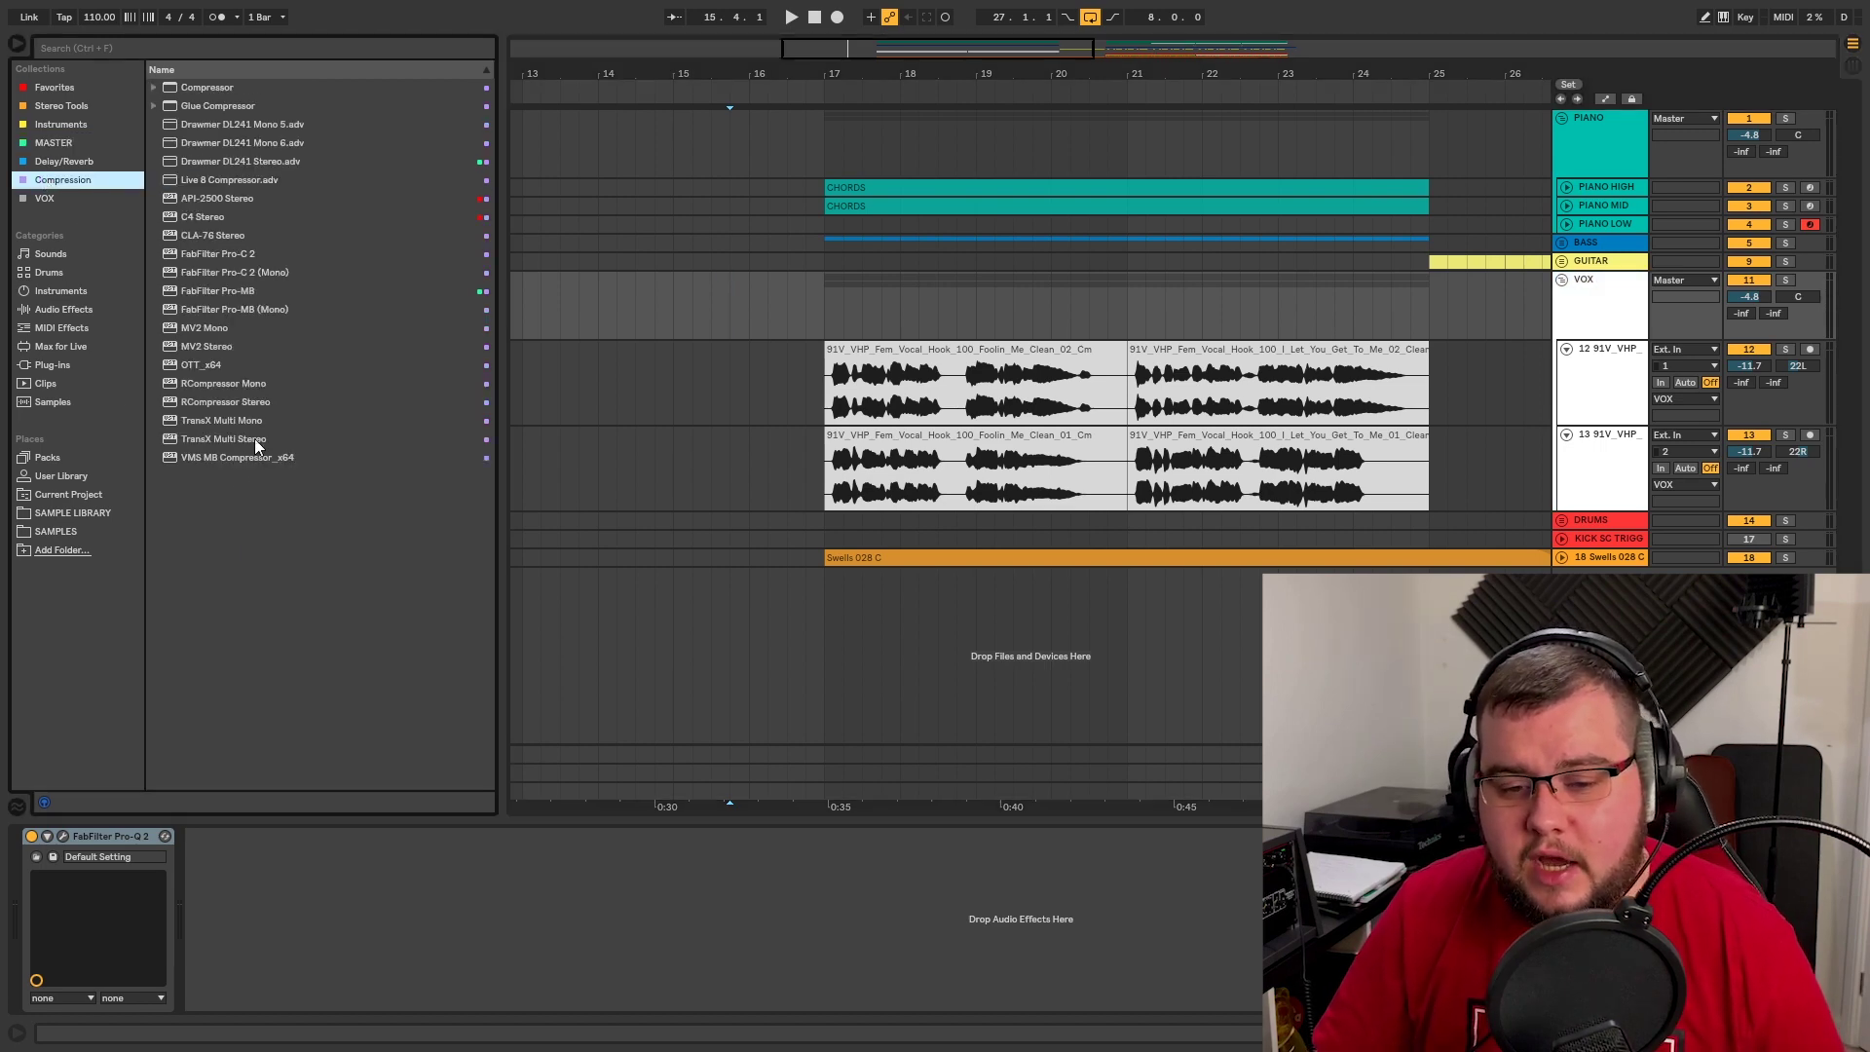
pyautogui.doubleClick(215, 401)
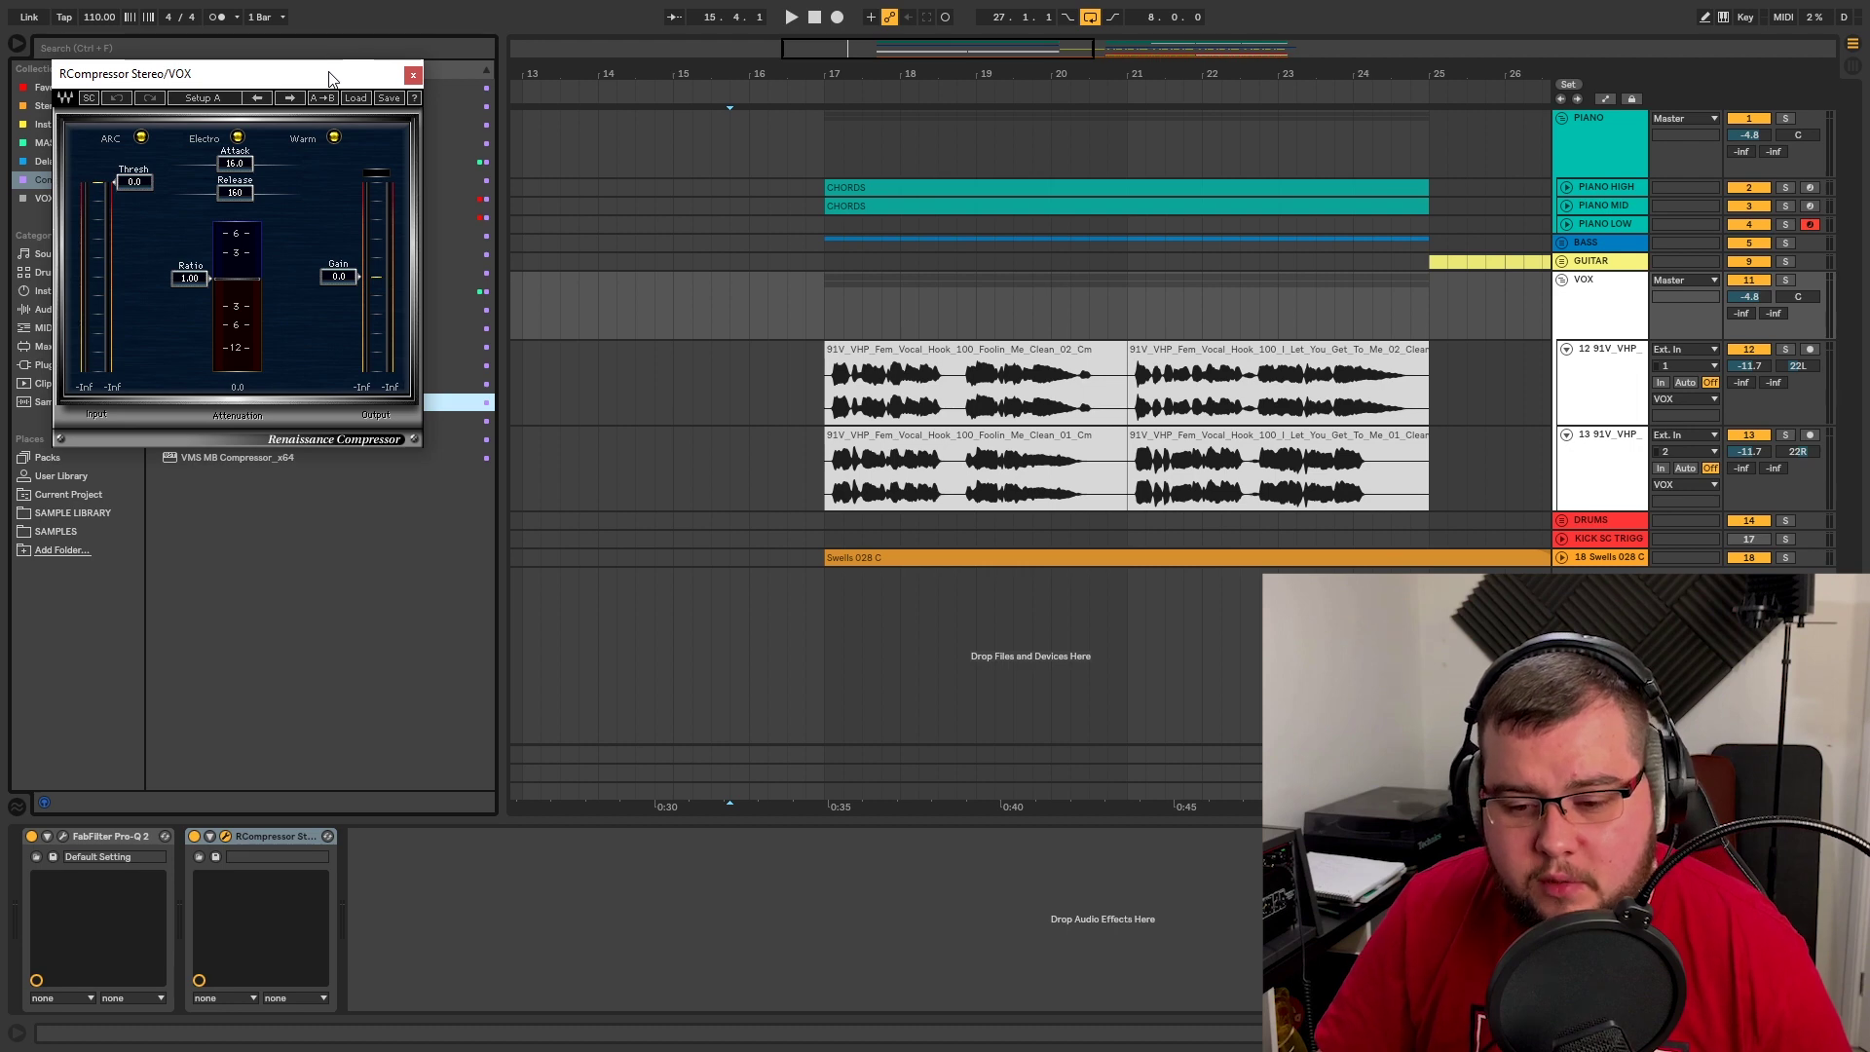
pyautogui.moveTo(331, 78); pyautogui.dragTo(808, 291)
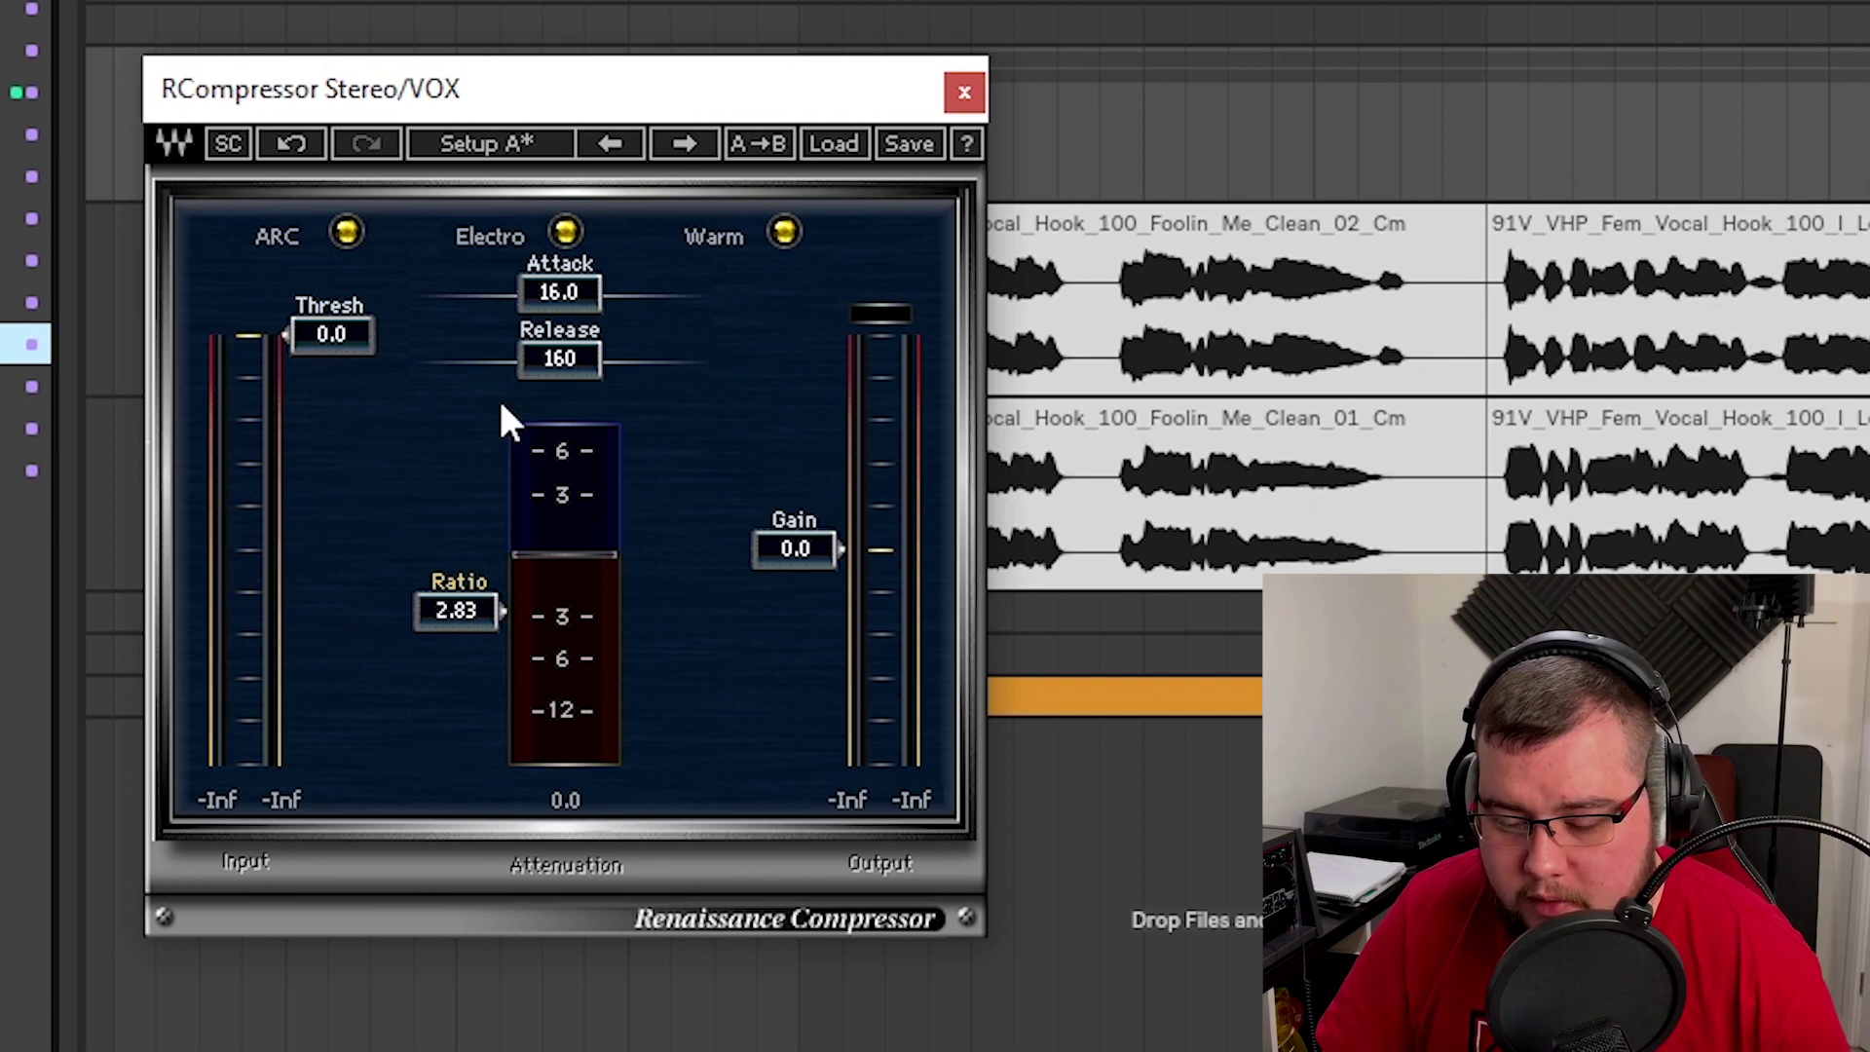
# - Play the vocal and lower the RCompressor threshold to around -11
pyautogui.press('space')
pyautogui.moveTo(342, 342); pyautogui.dragTo(332, 383)
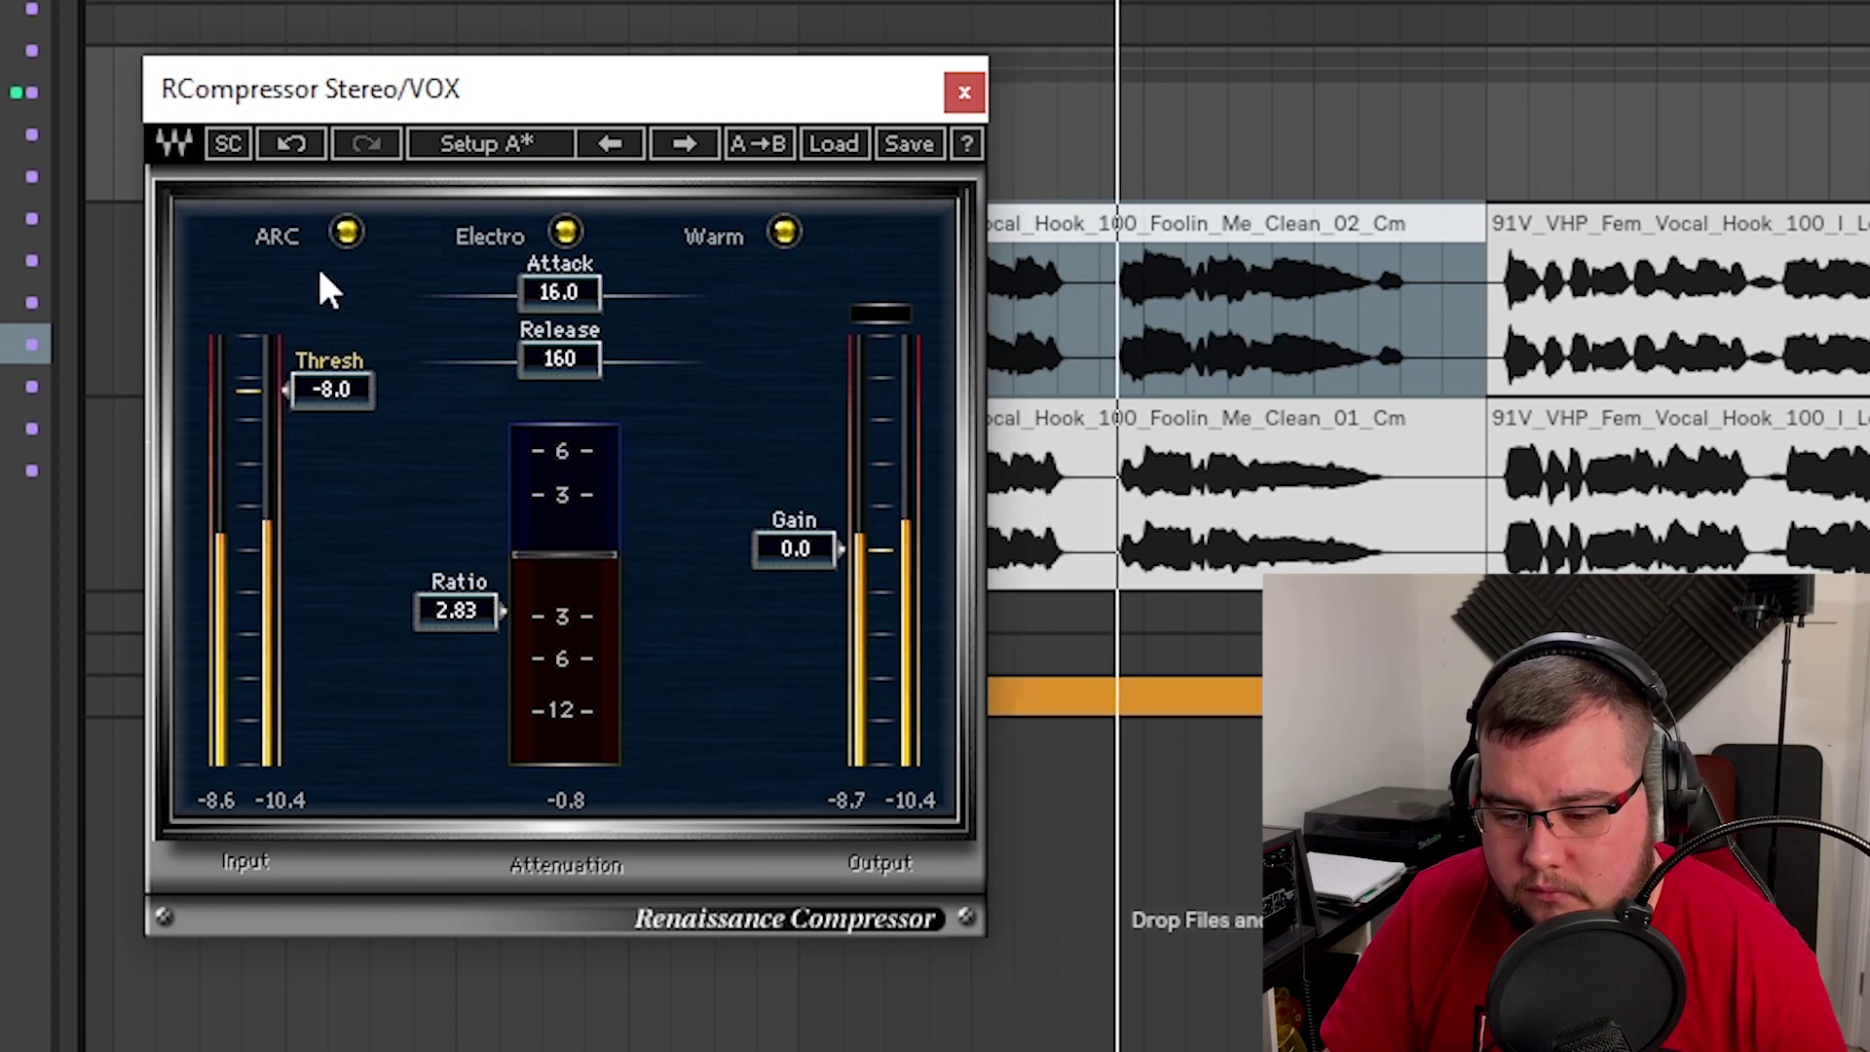
pyautogui.moveTo(293, 403); pyautogui.dragTo(335, 429)
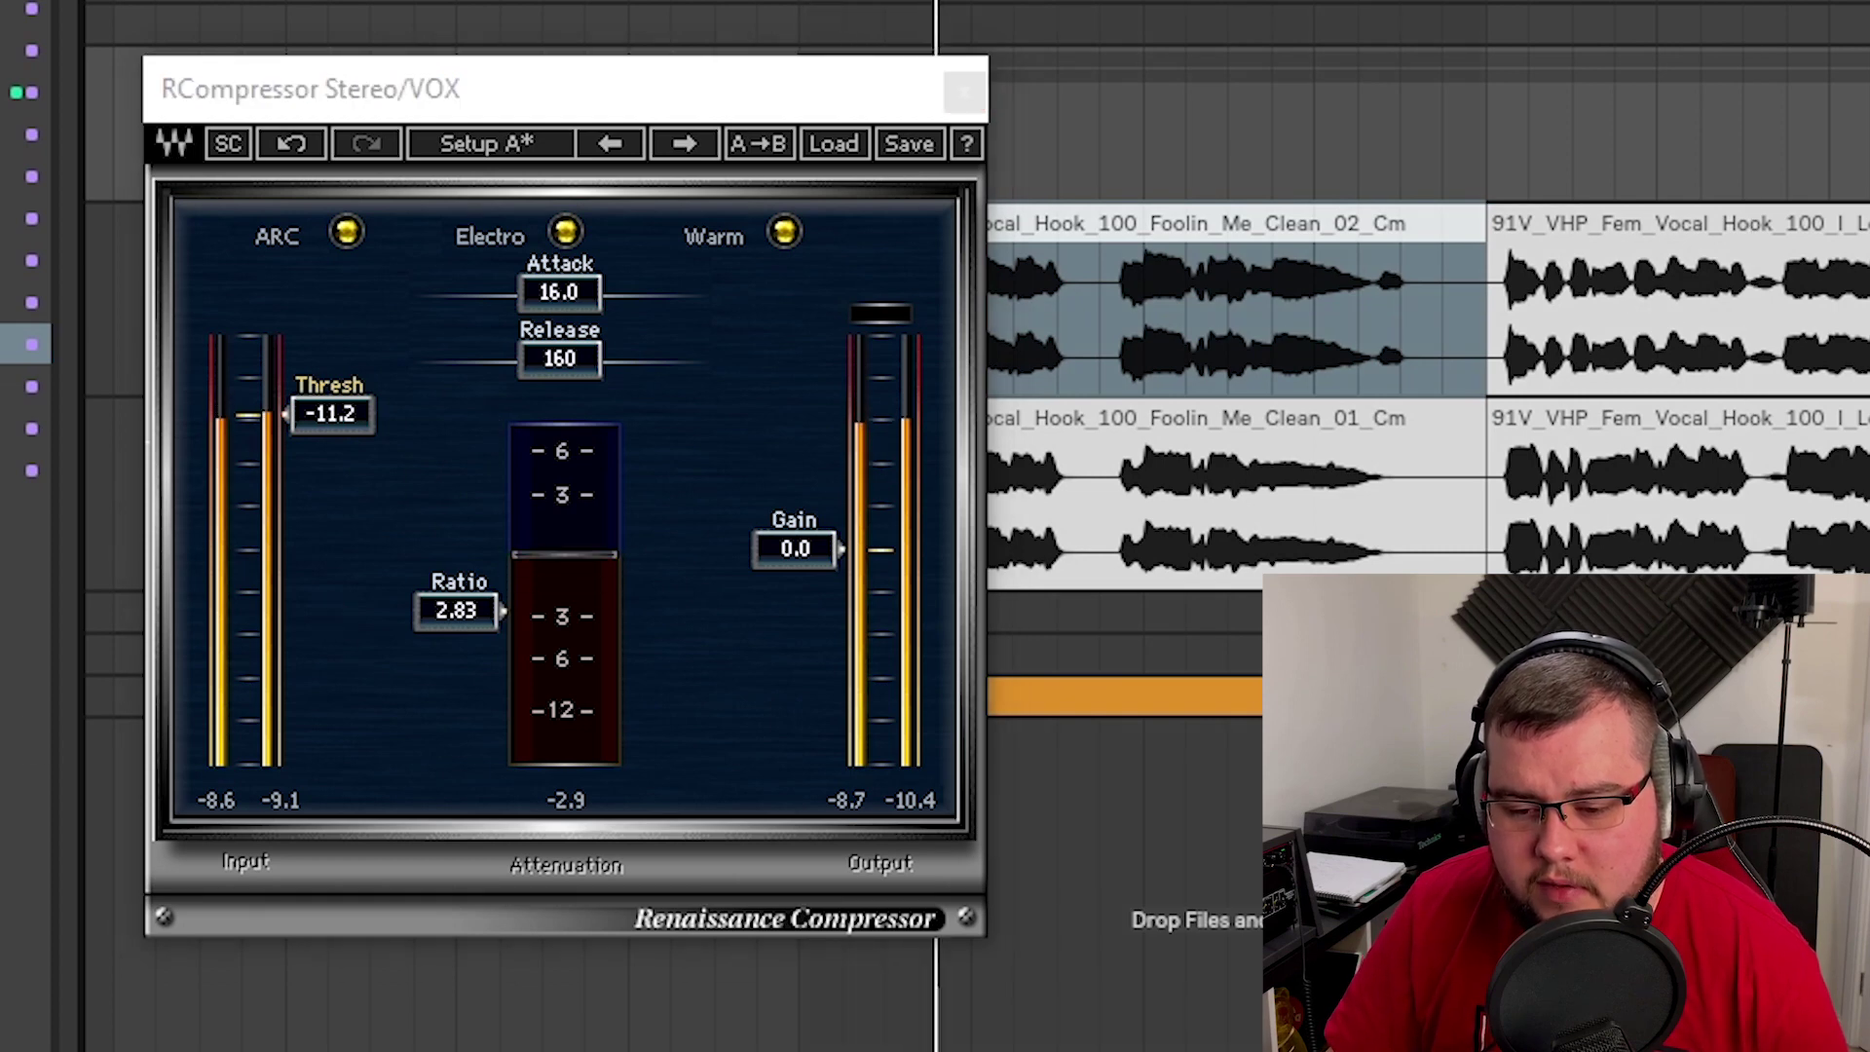
pyautogui.moveTo(325, 409); pyautogui.dragTo(336, 426)
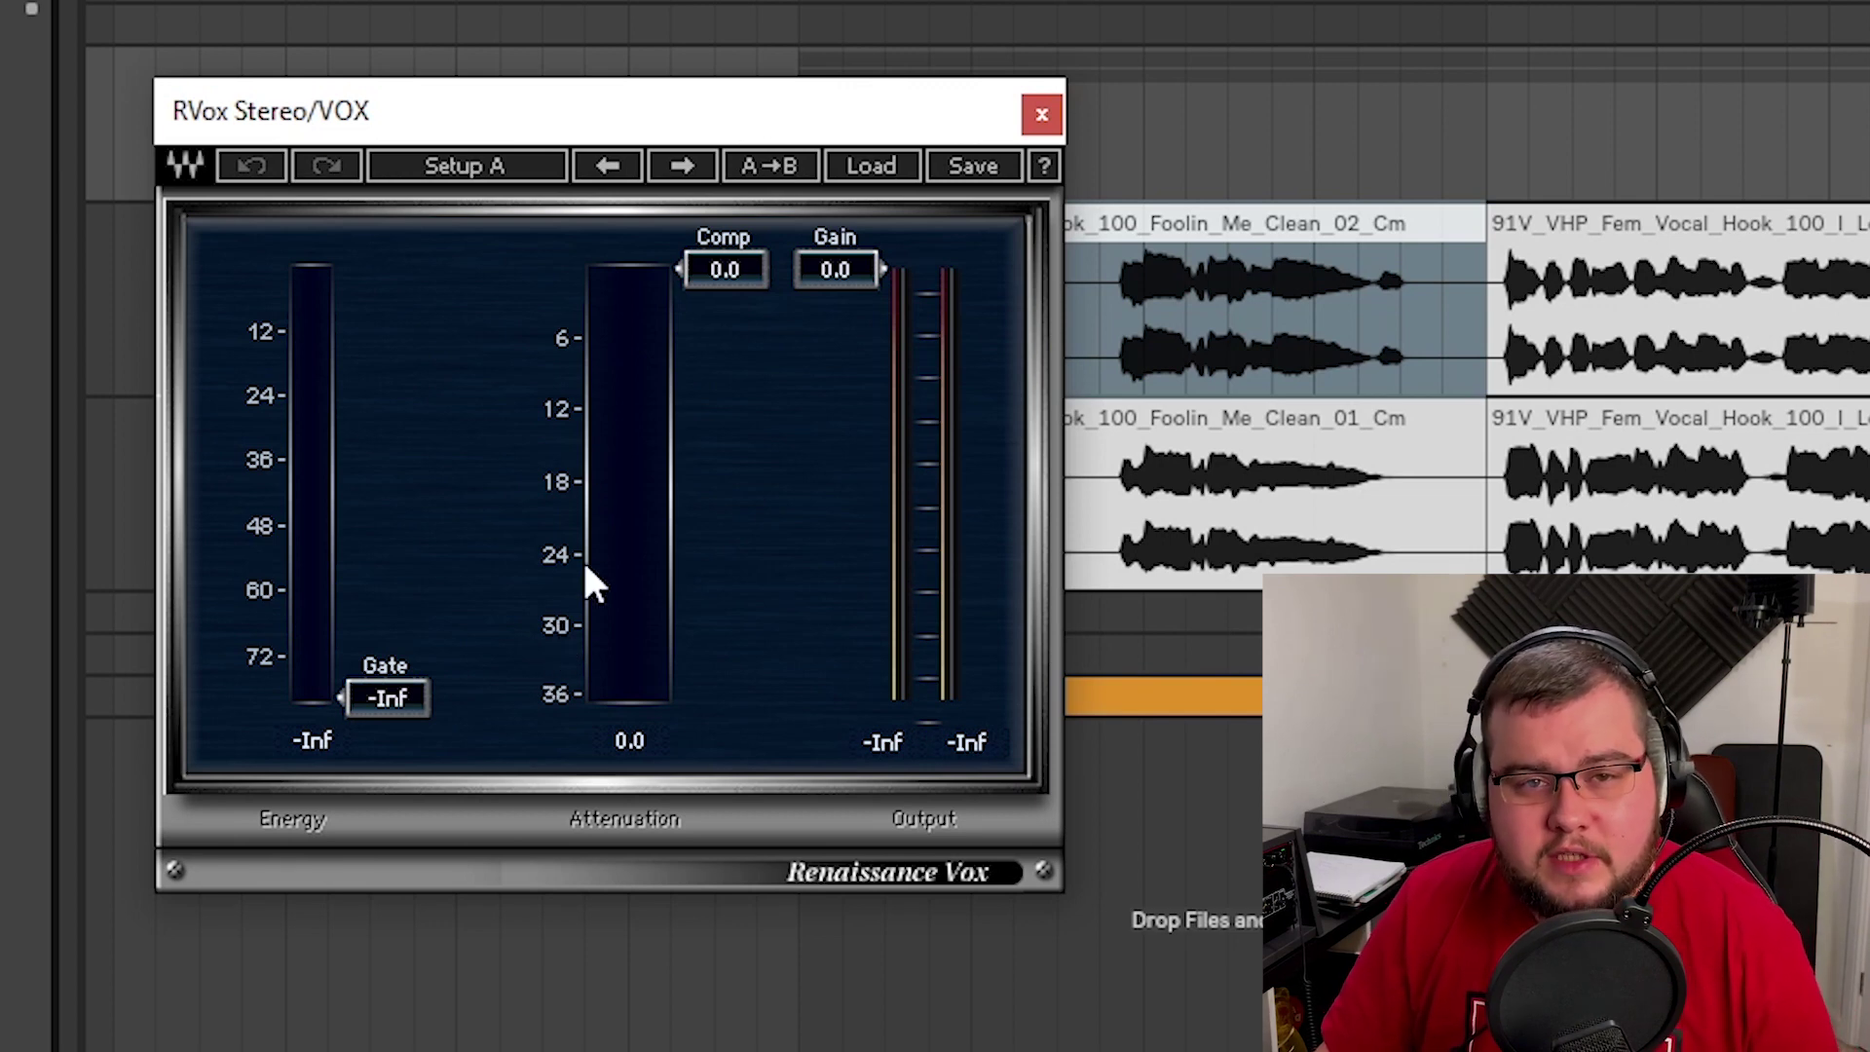
# - Set the RVox compression to about -10.6 while the vocal plays and close the plug-in window
pyautogui.press('space')
pyautogui.moveTo(749, 270); pyautogui.dragTo(733, 396)
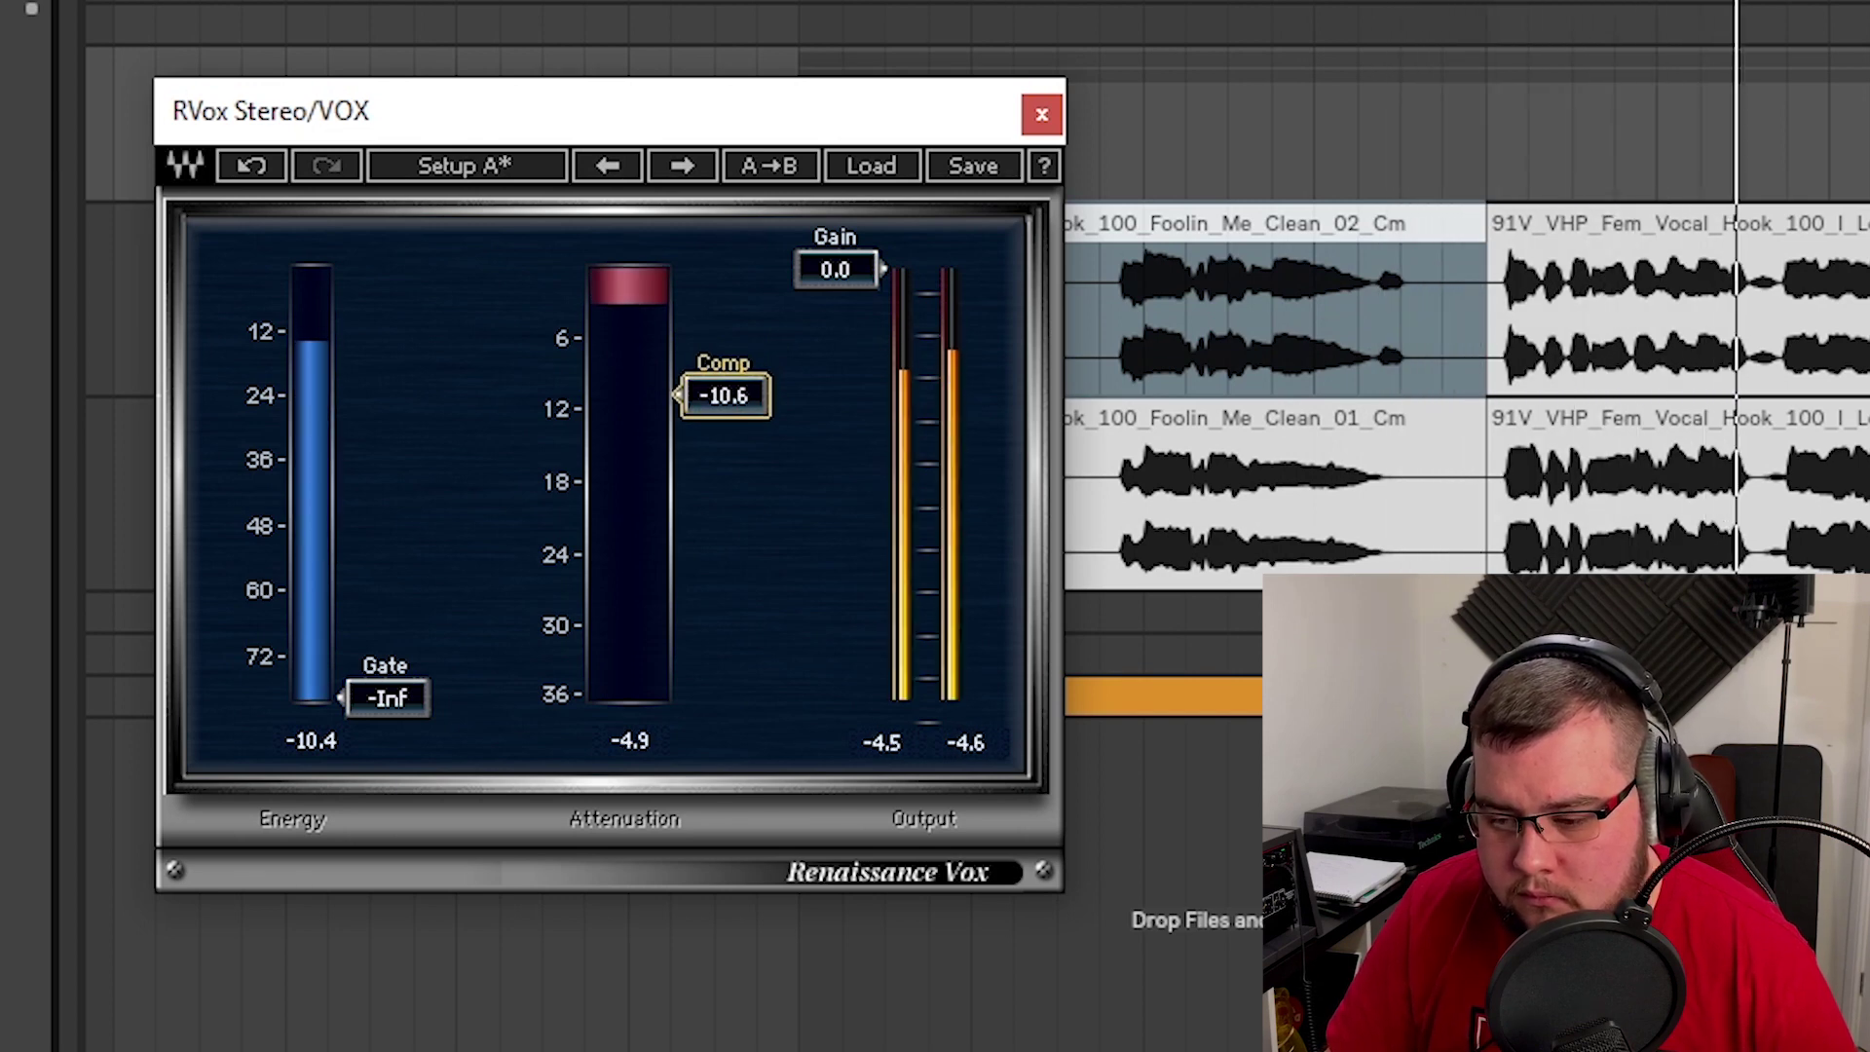
pyautogui.click(1041, 115)
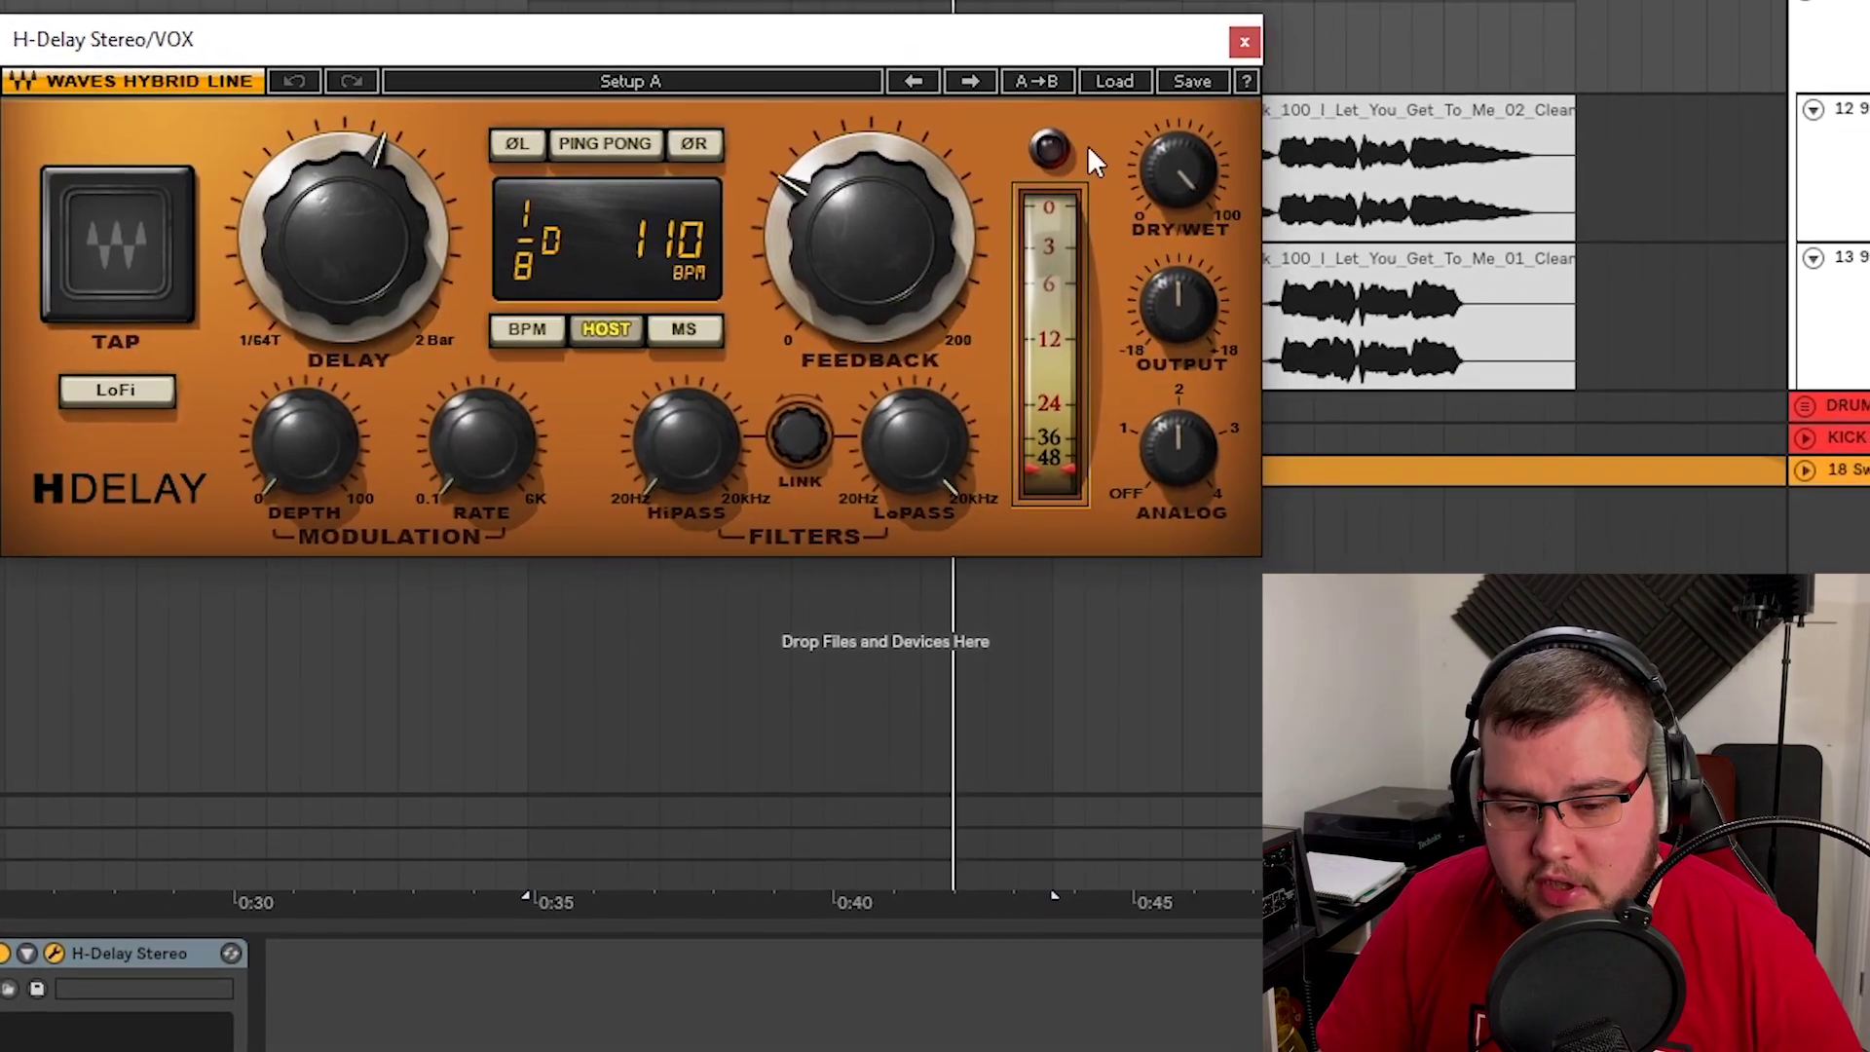
# - Load the Basic Slap Delay preset from the Classics factory presets into the H-Delay on VOX
pyautogui.click(1115, 81)
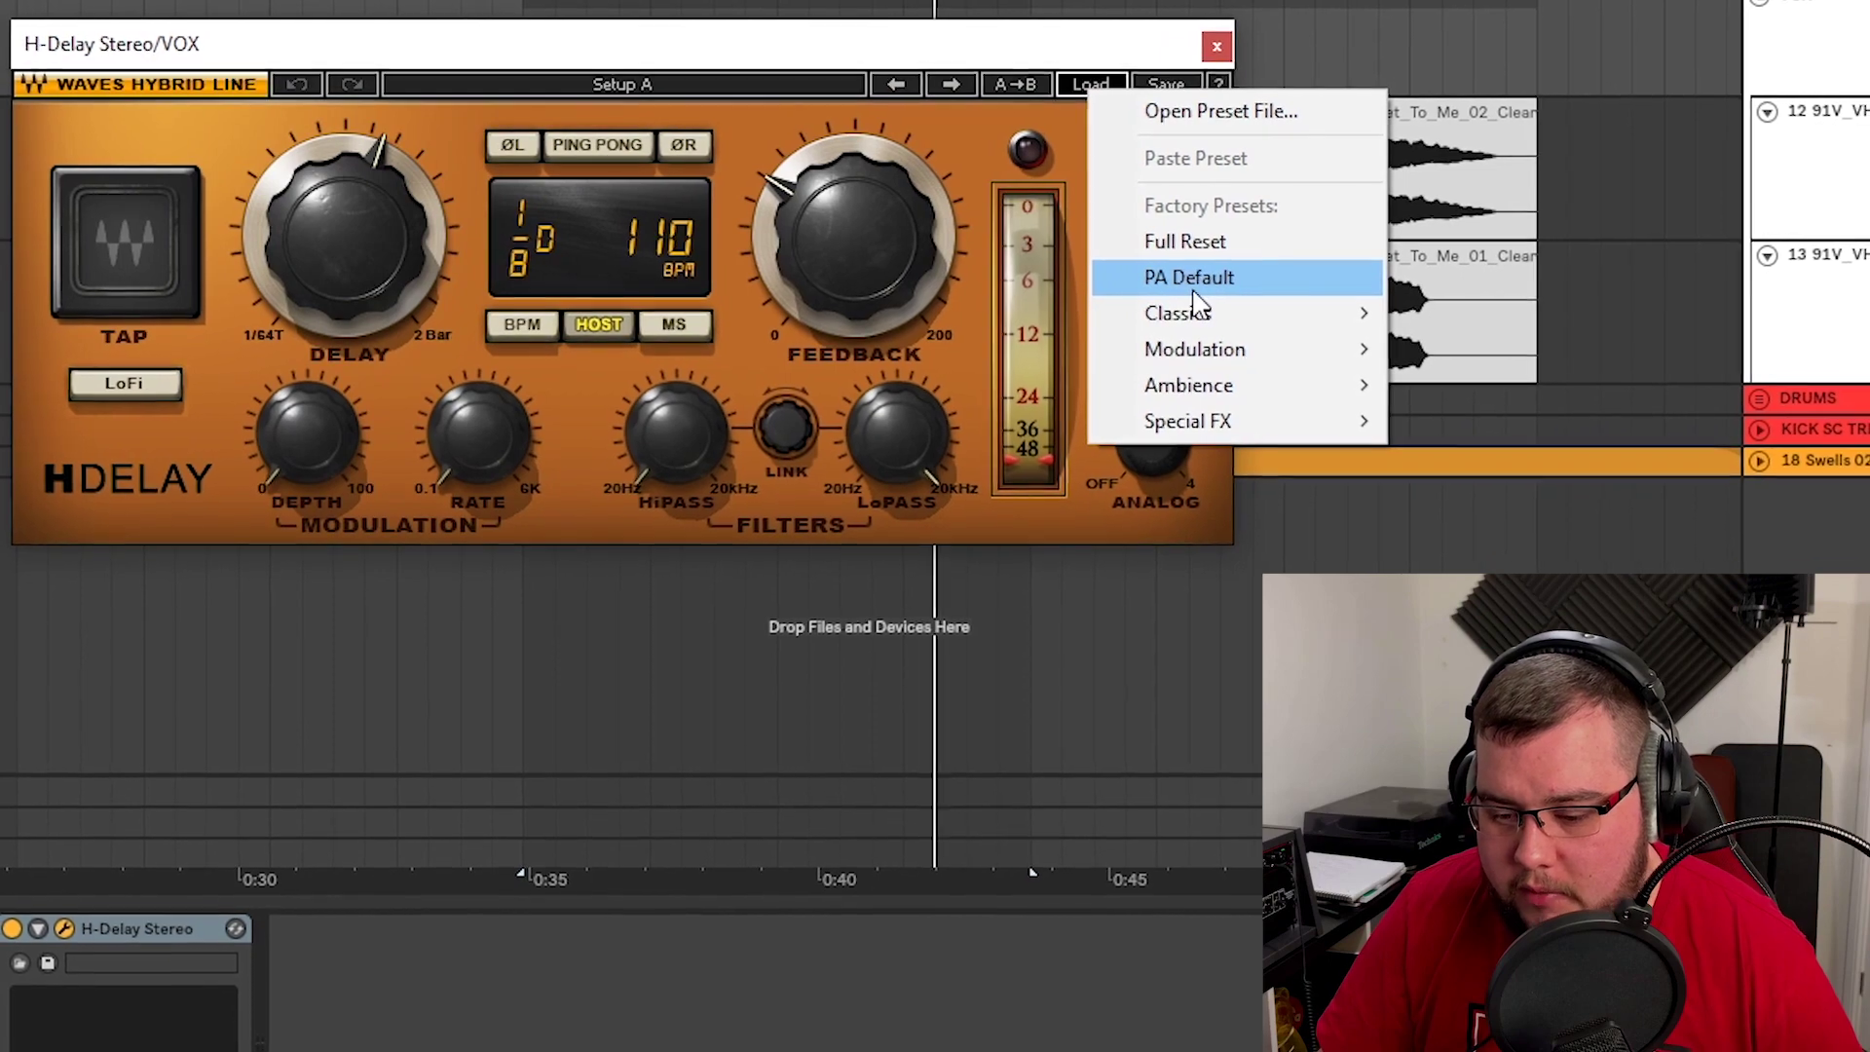
pyautogui.moveTo(1197, 312)
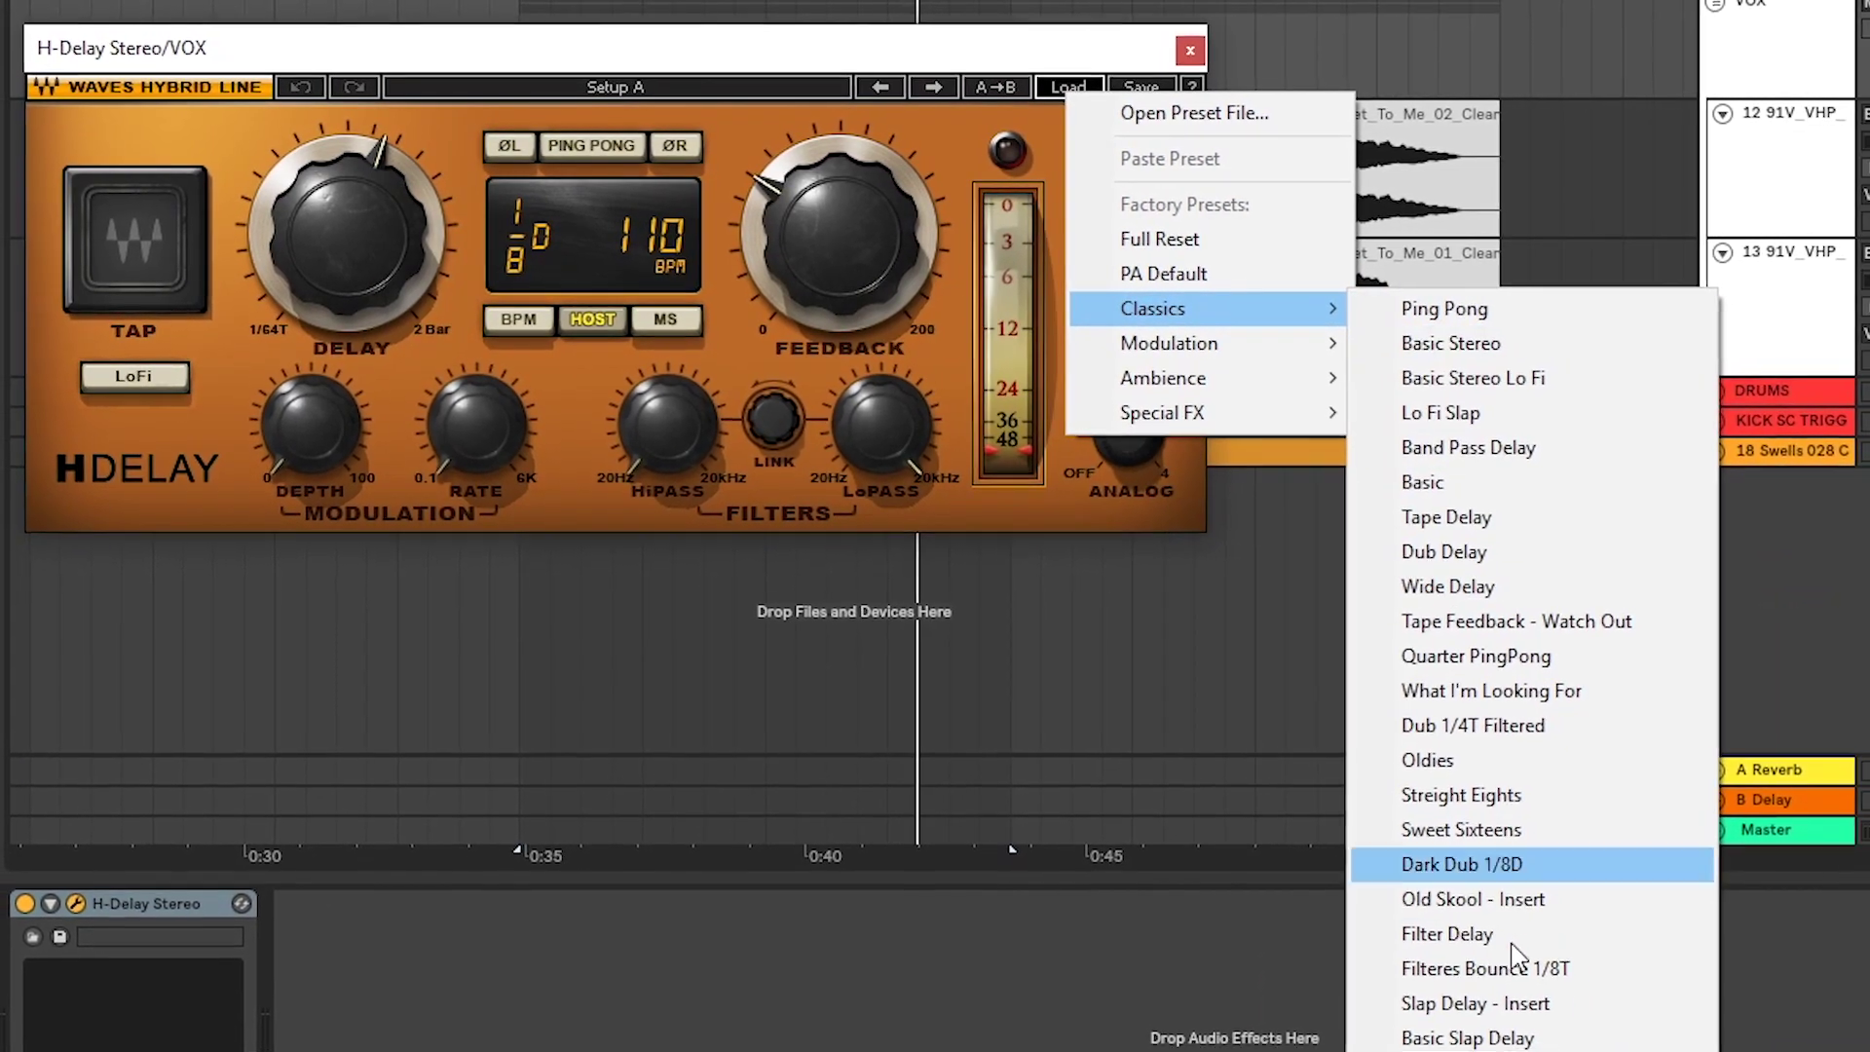
pyautogui.click(1500, 1038)
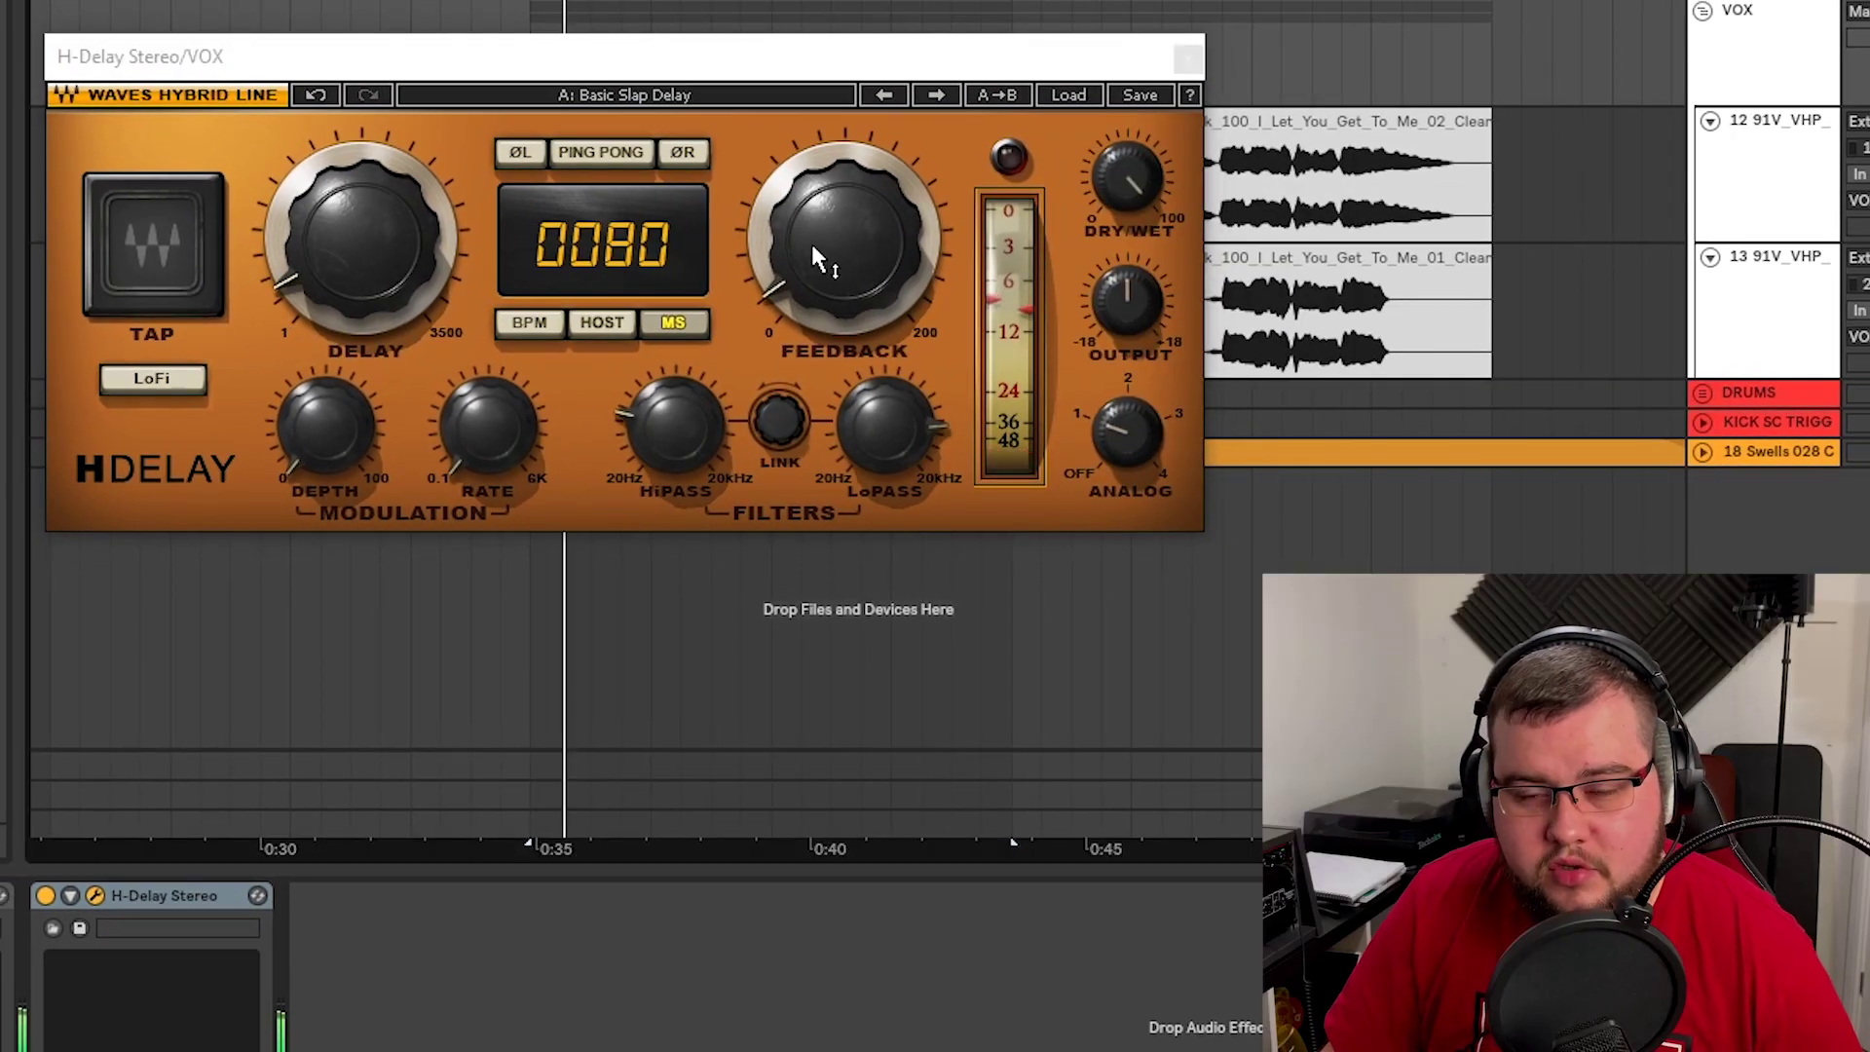
# - Reduce the slap delay's dry/wet mix to about 21 and compare the vocal with the delay switched off and on
pyautogui.moveTo(1127, 178); pyautogui.dragTo(1127, 205)
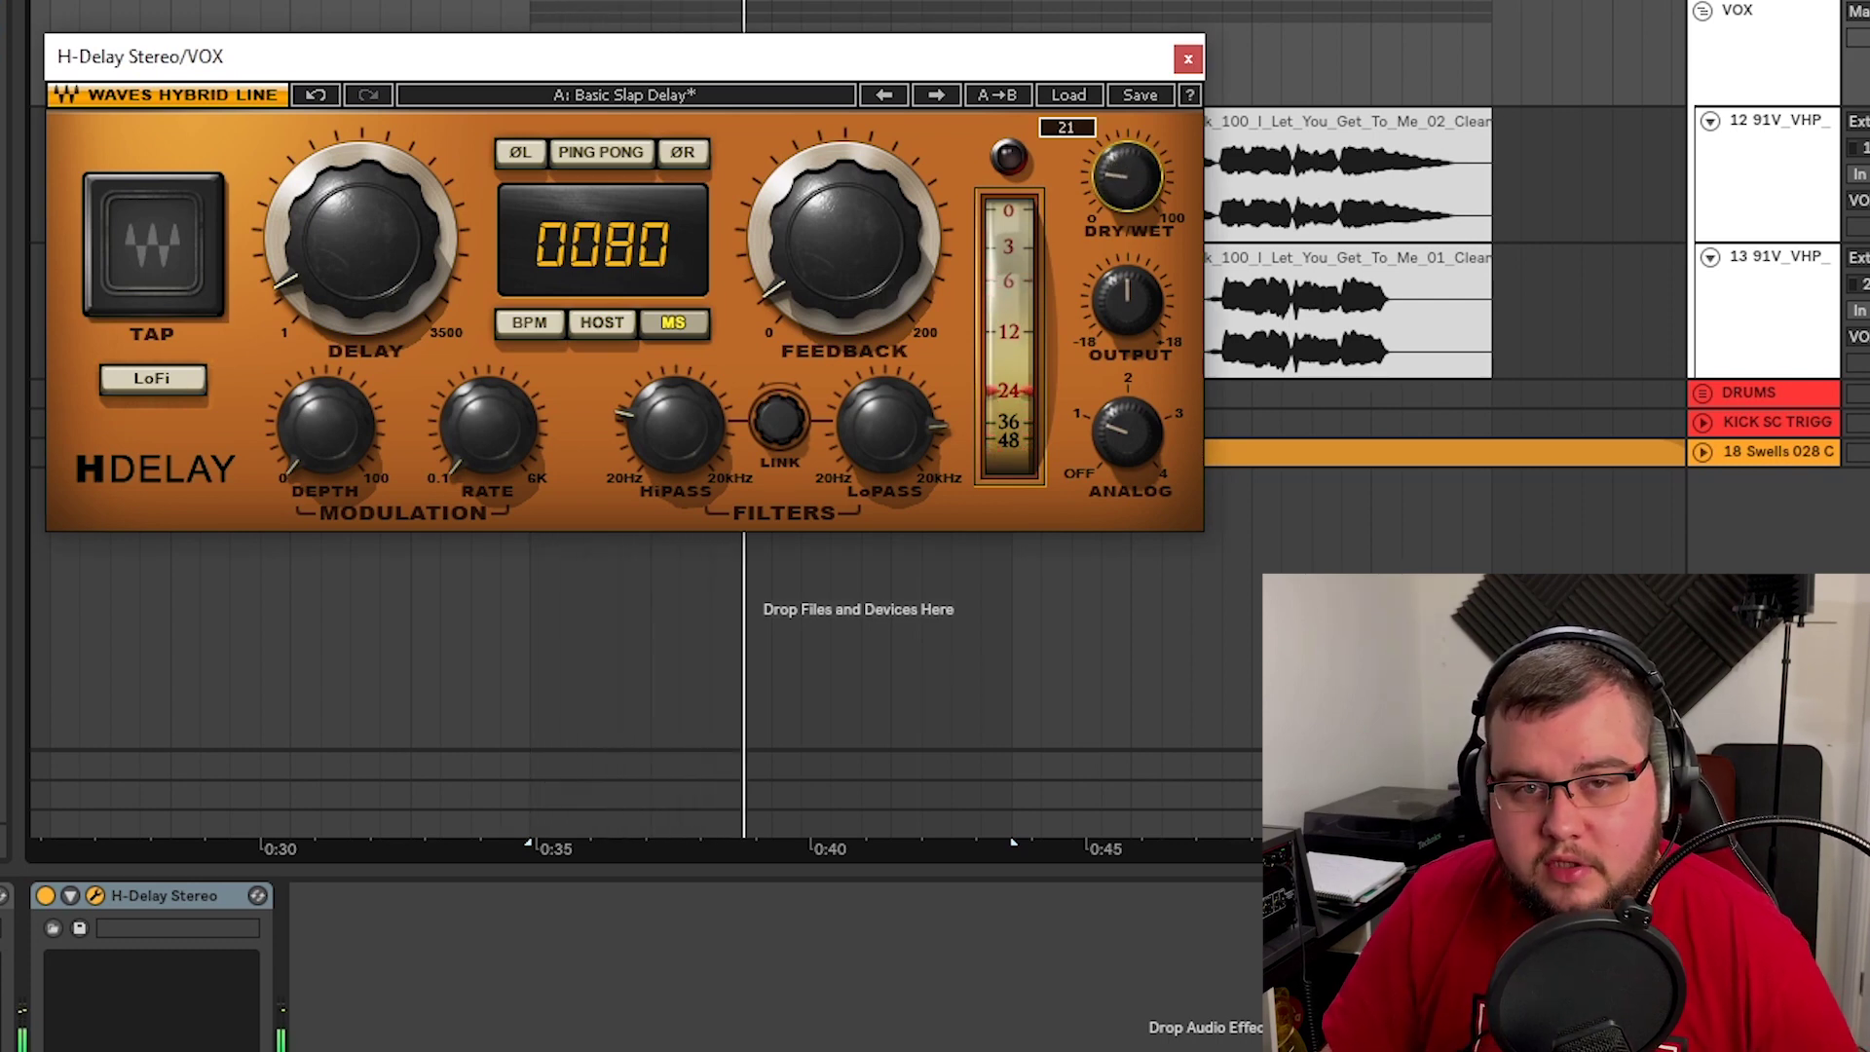
pyautogui.click(43, 895)
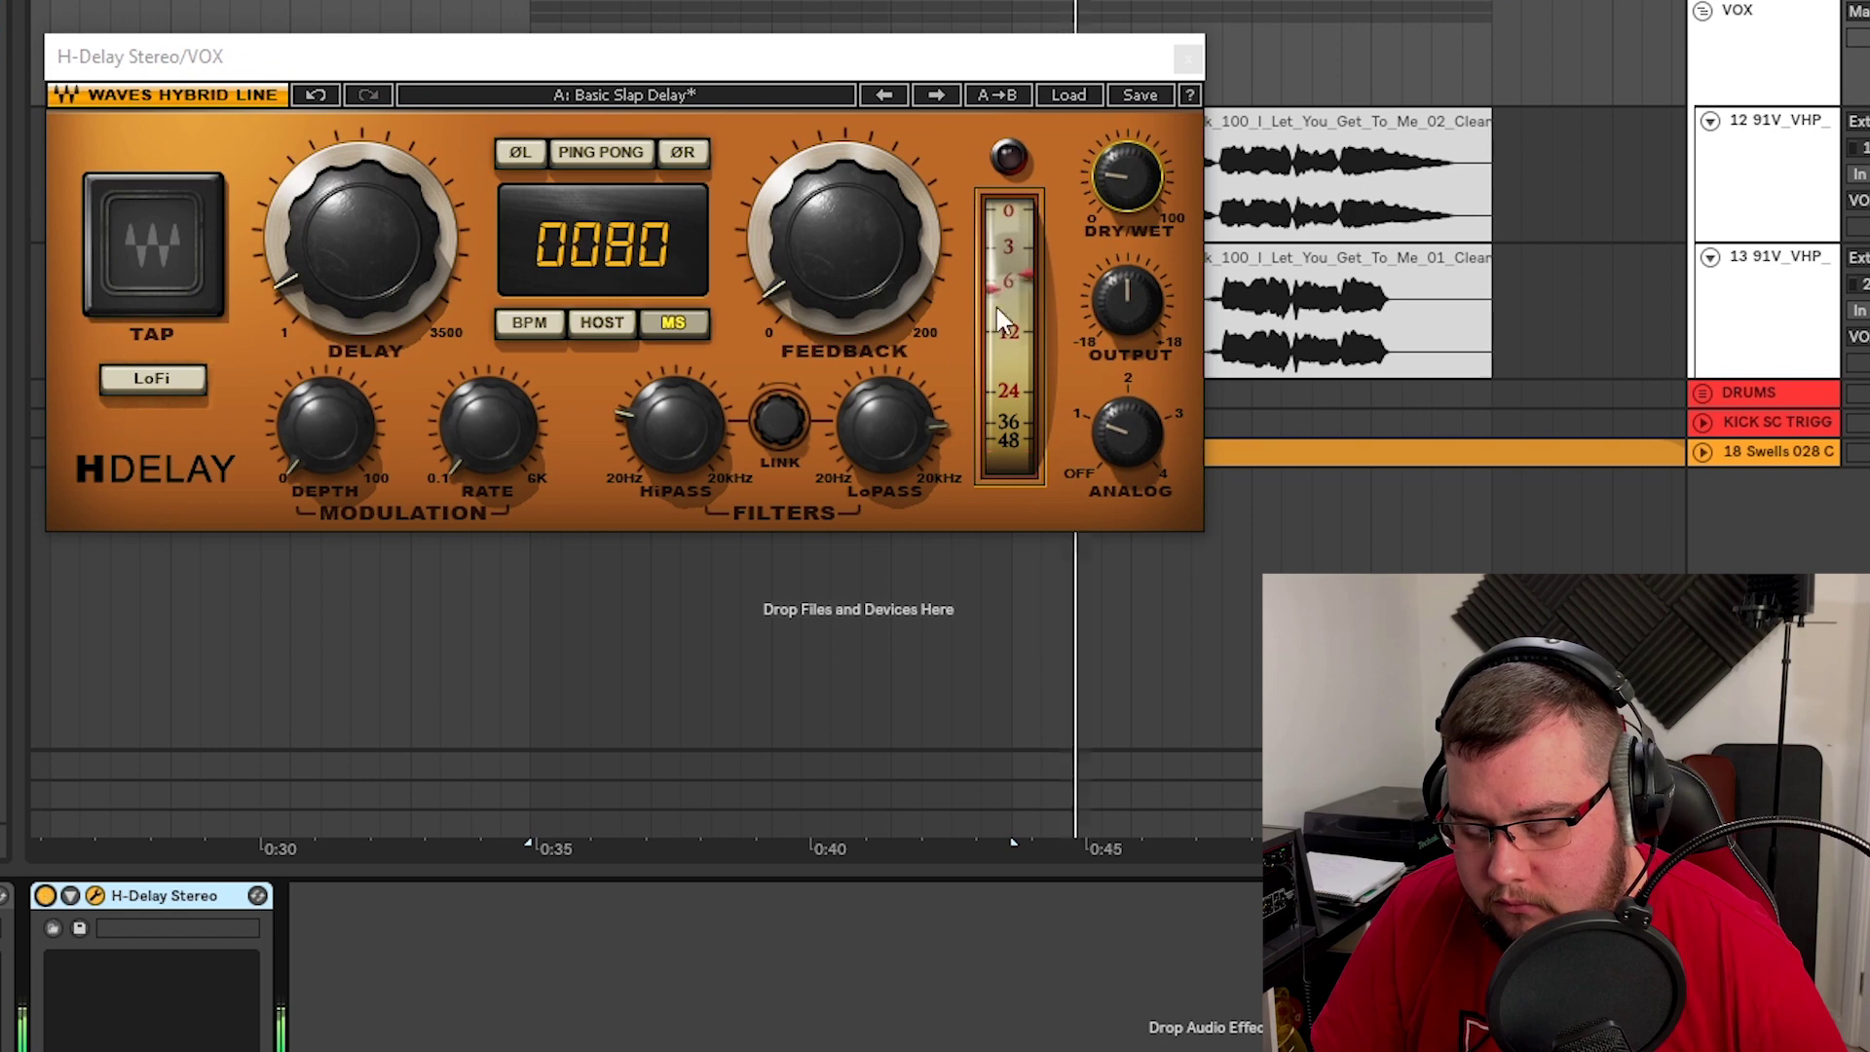
pyautogui.moveTo(1127, 175); pyautogui.dragTo(1128, 176)
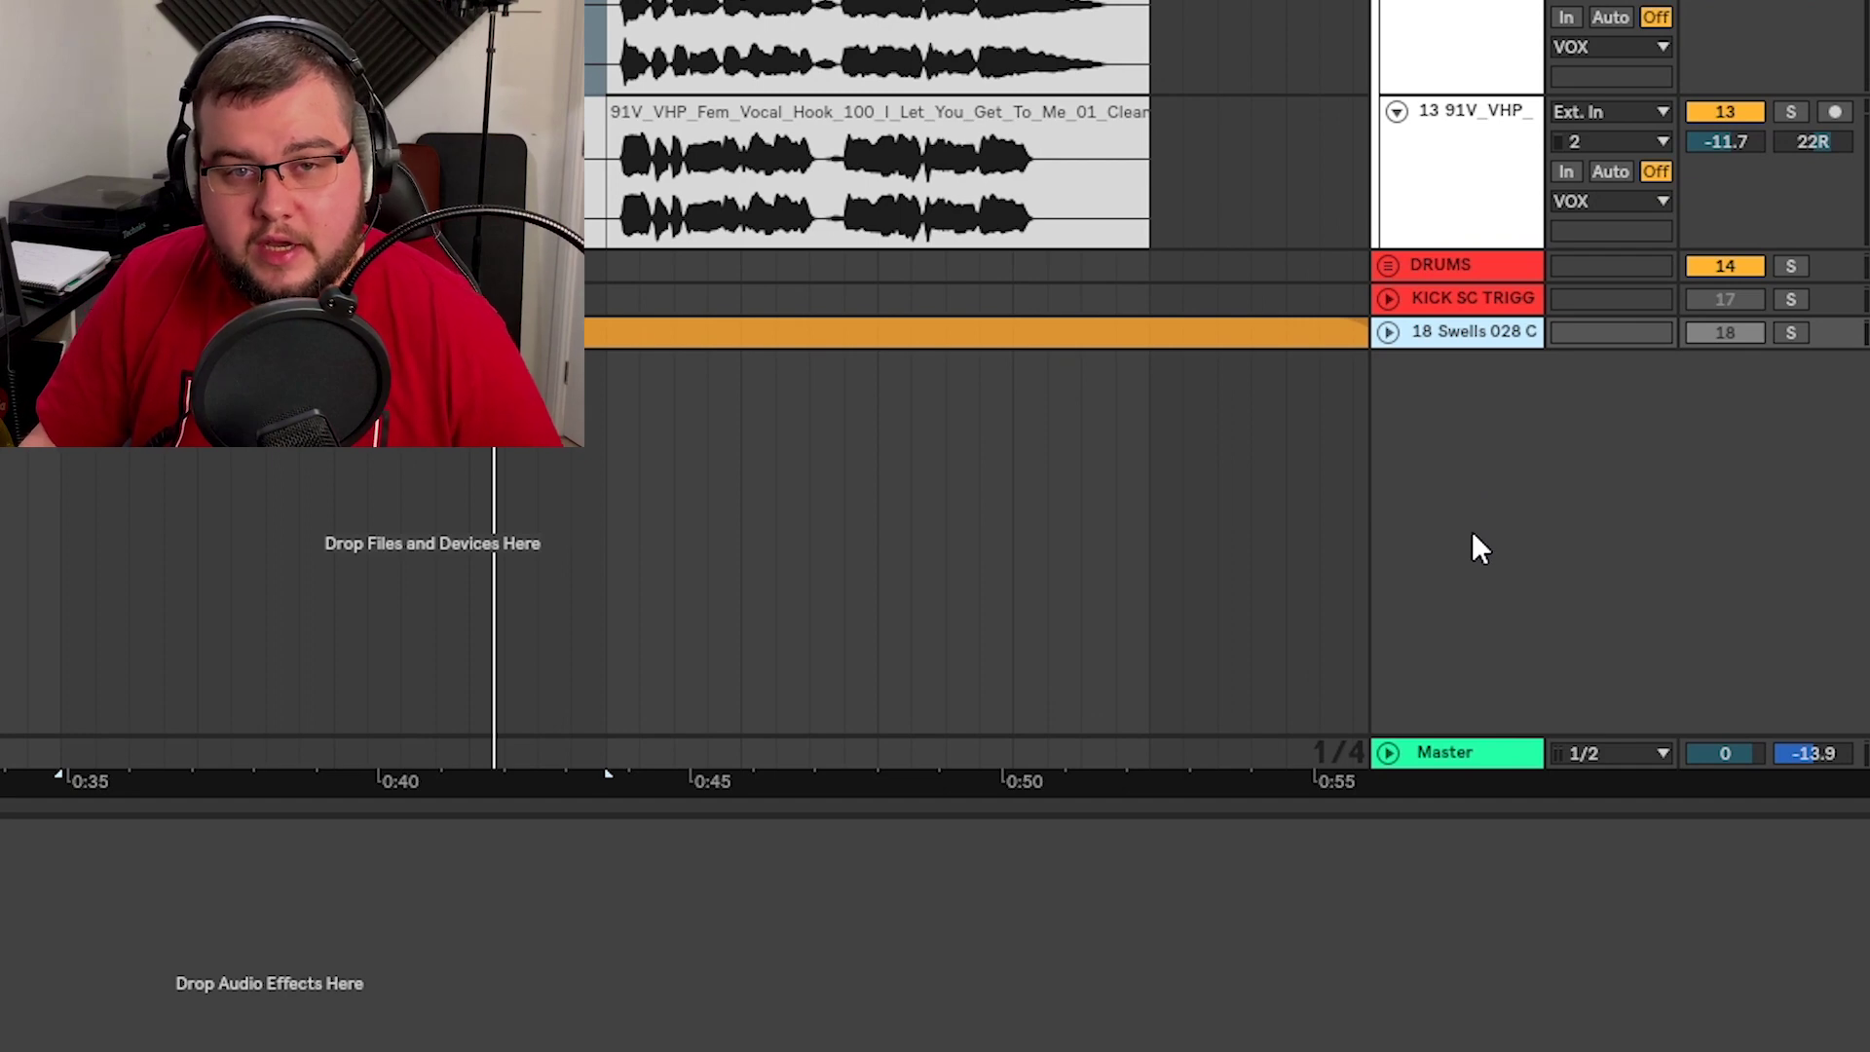
# - Insert two return tracks and rename them VOX DELAY and VOX REVERB
pyautogui.hotkey('ctrl', 'alt', 'r')
pyautogui.click(1473, 686)
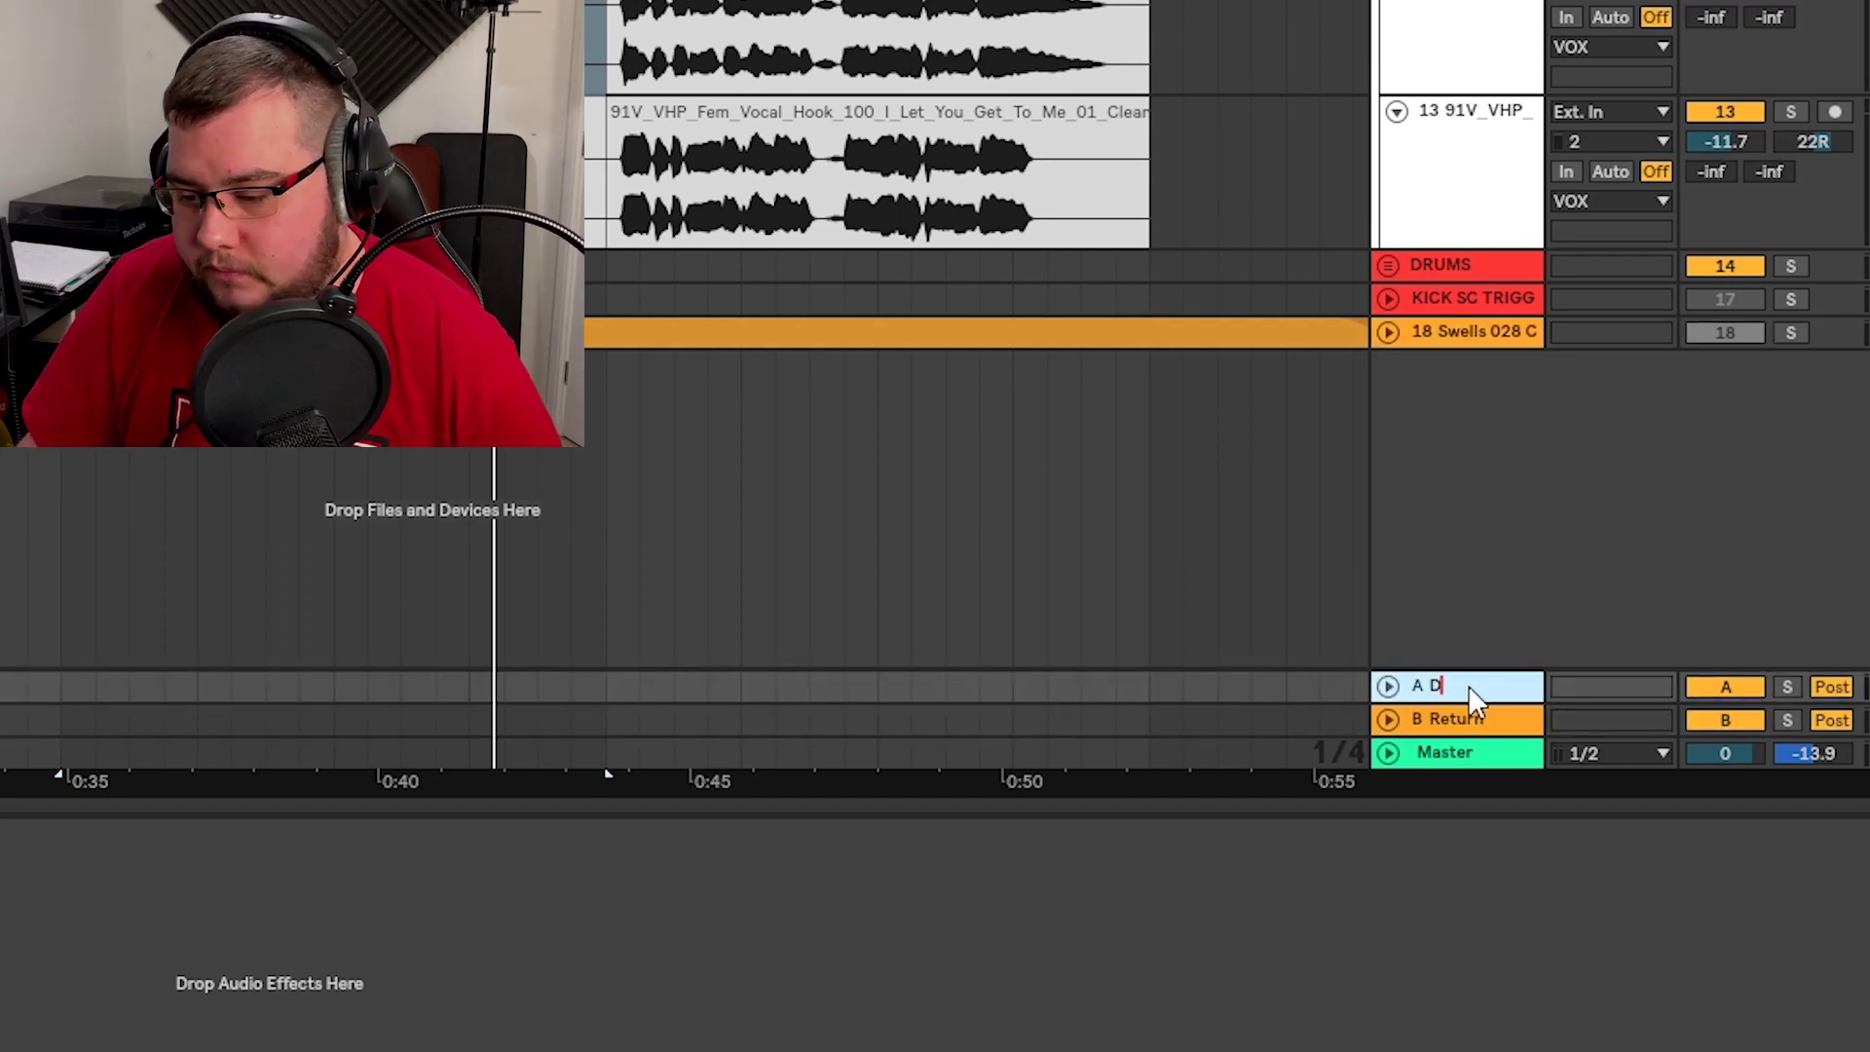
pyautogui.press('Tab')
pyautogui.write('VO')
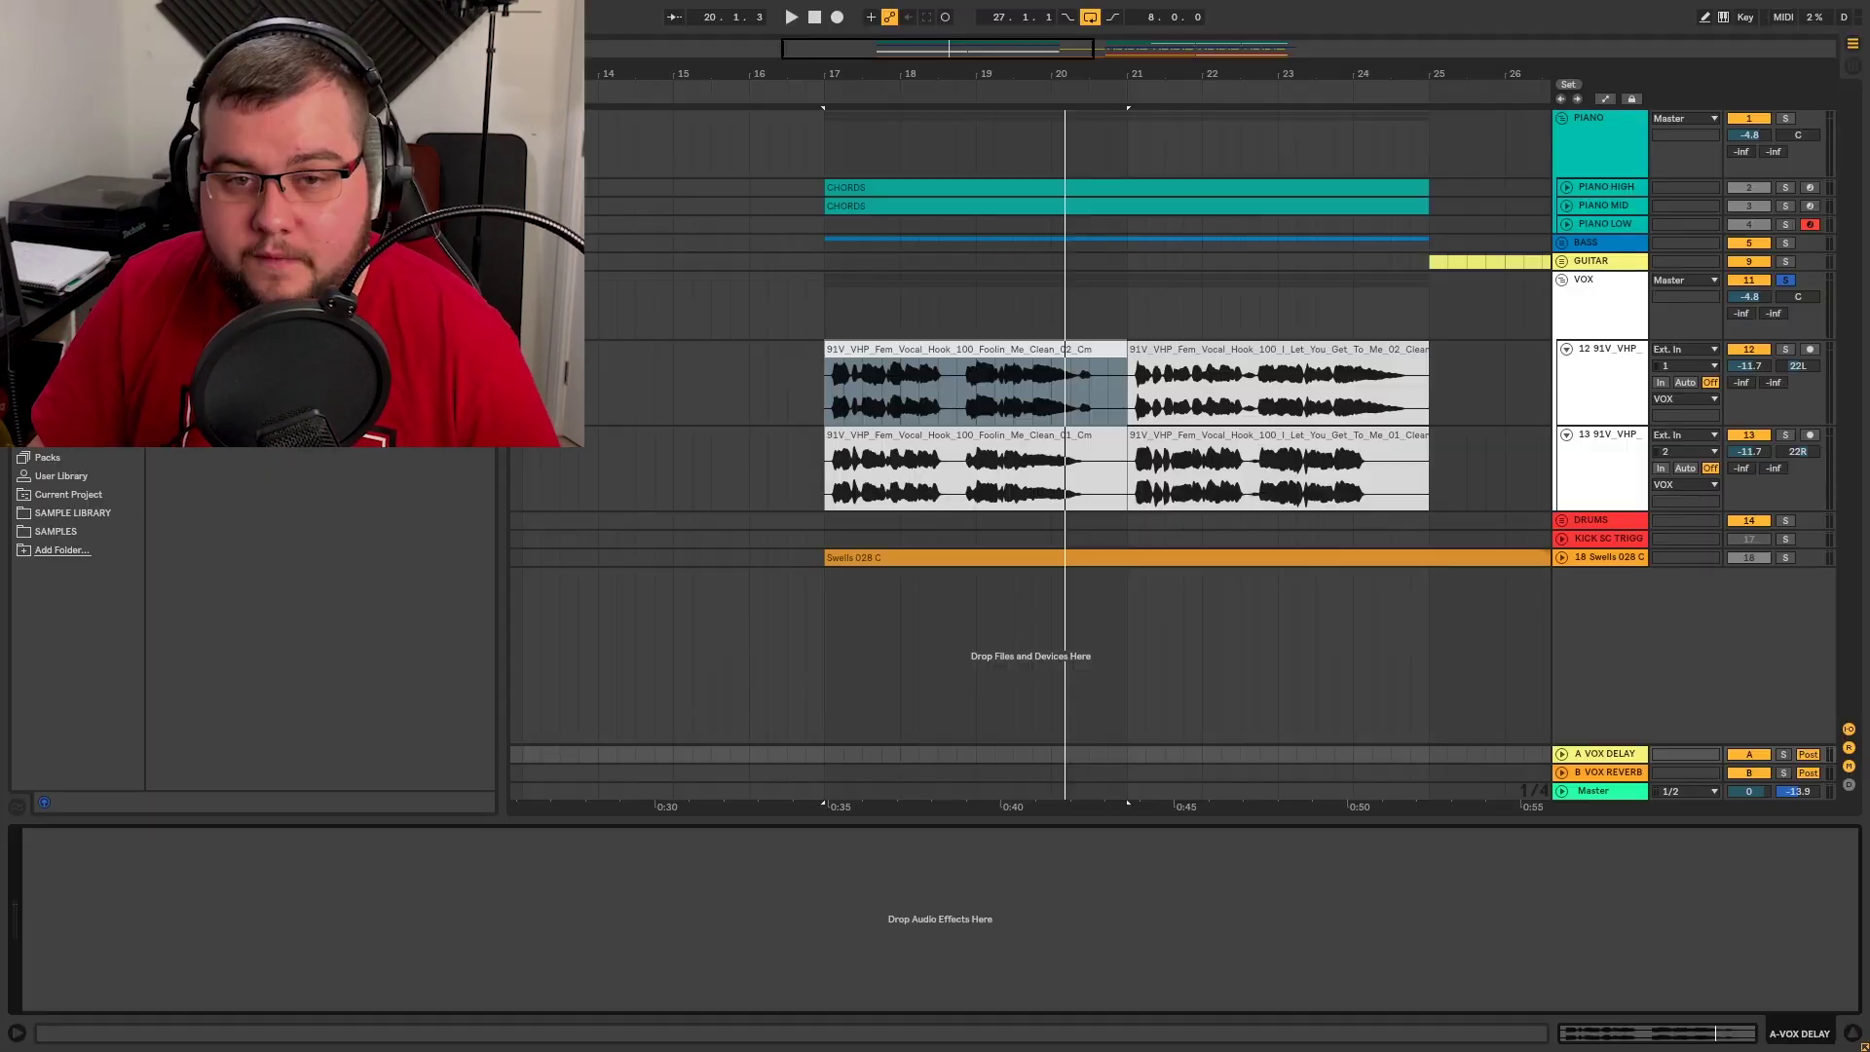
# - Load CLA-76 Stereo on the VOX DELAY return and raise the VOX group's send A to 0
pyautogui.hotkey('ctrl', 'f')
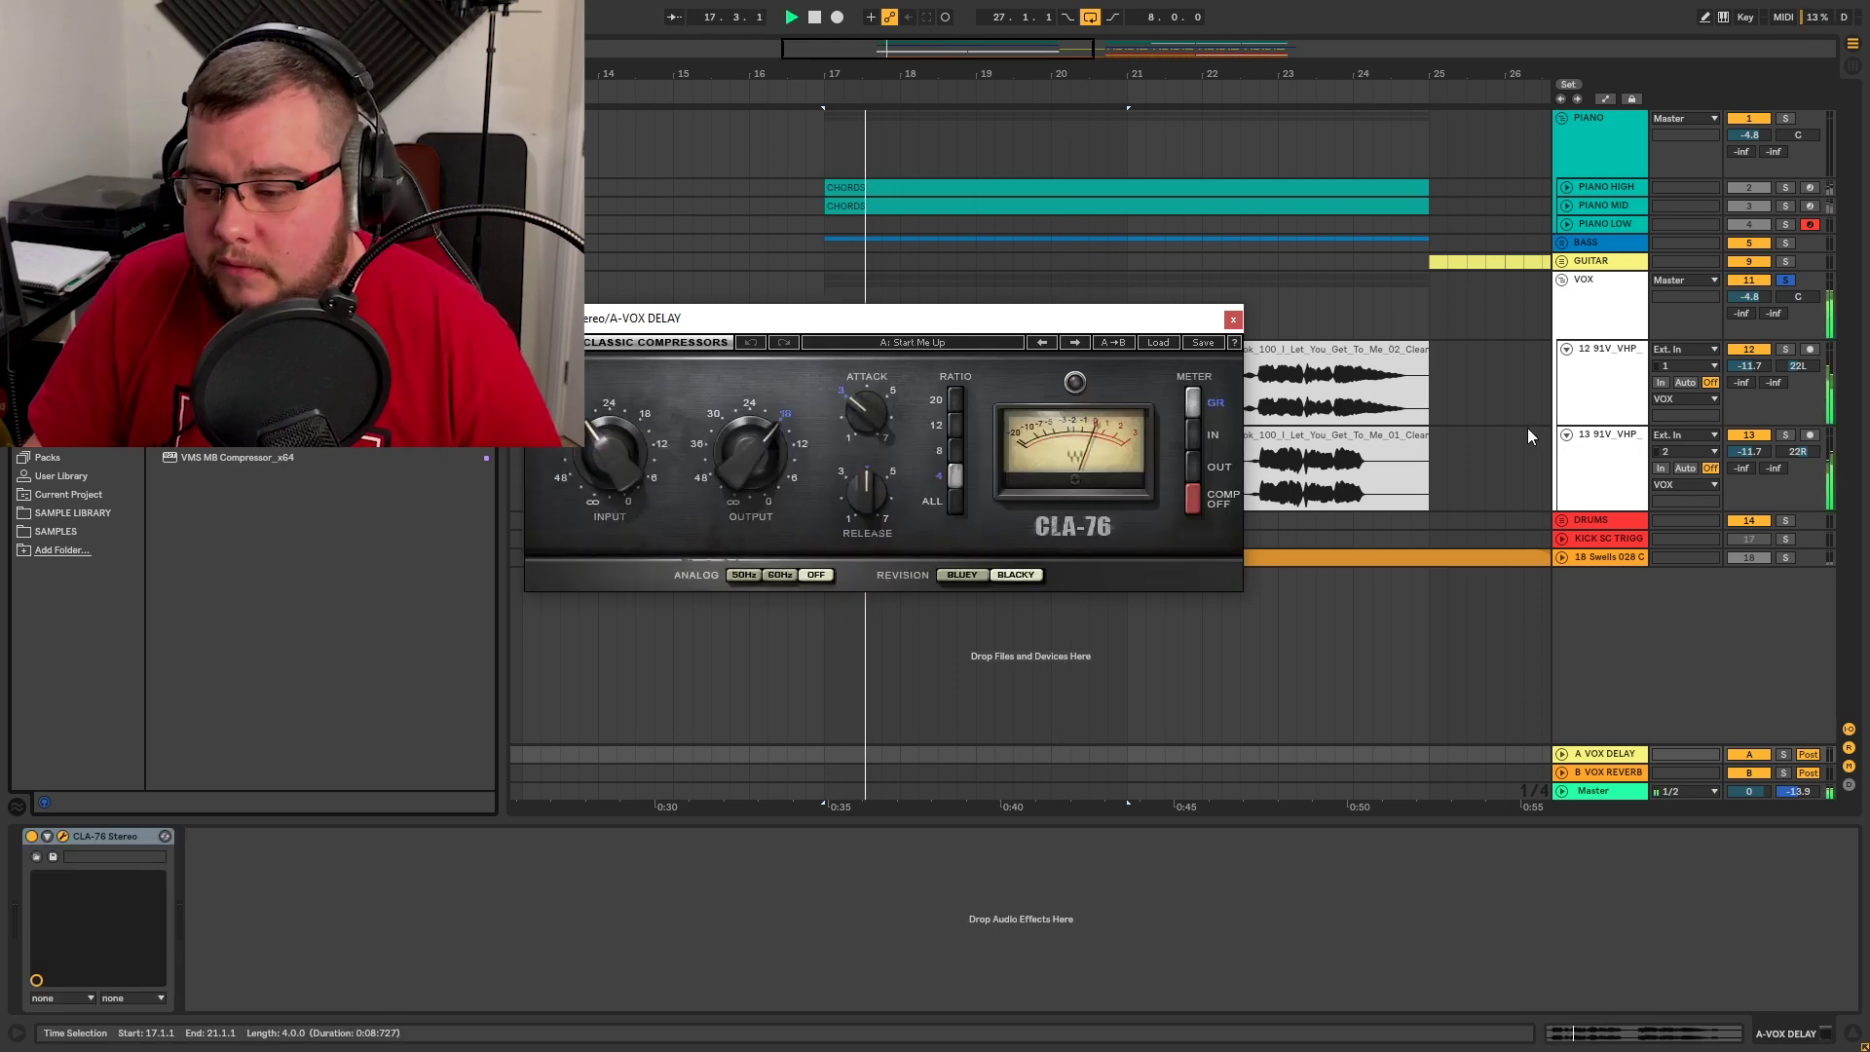
pyautogui.moveTo(1742, 314); pyautogui.dragTo(1742, 263)
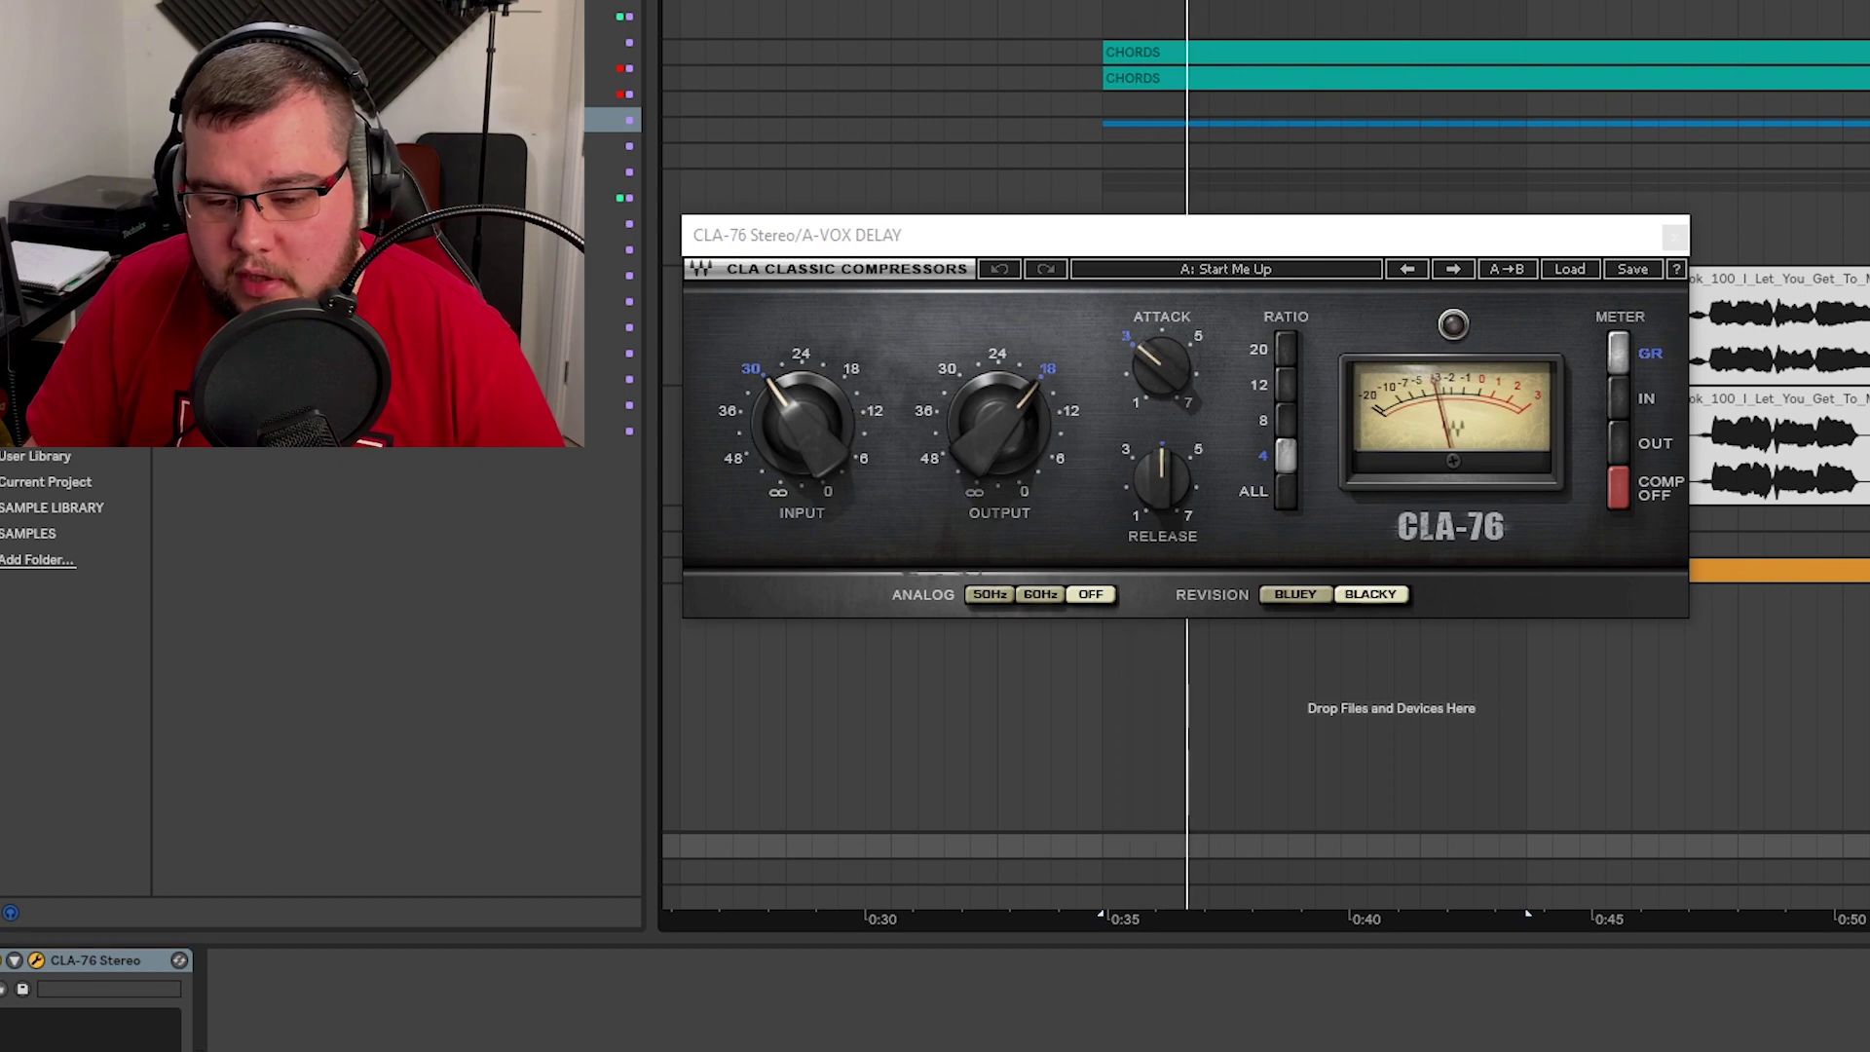
# - Set the CLA-76 release to 7 on the VOX DELAY return and close the compressor window
pyautogui.moveTo(1168, 485); pyautogui.dragTo(1168, 429)
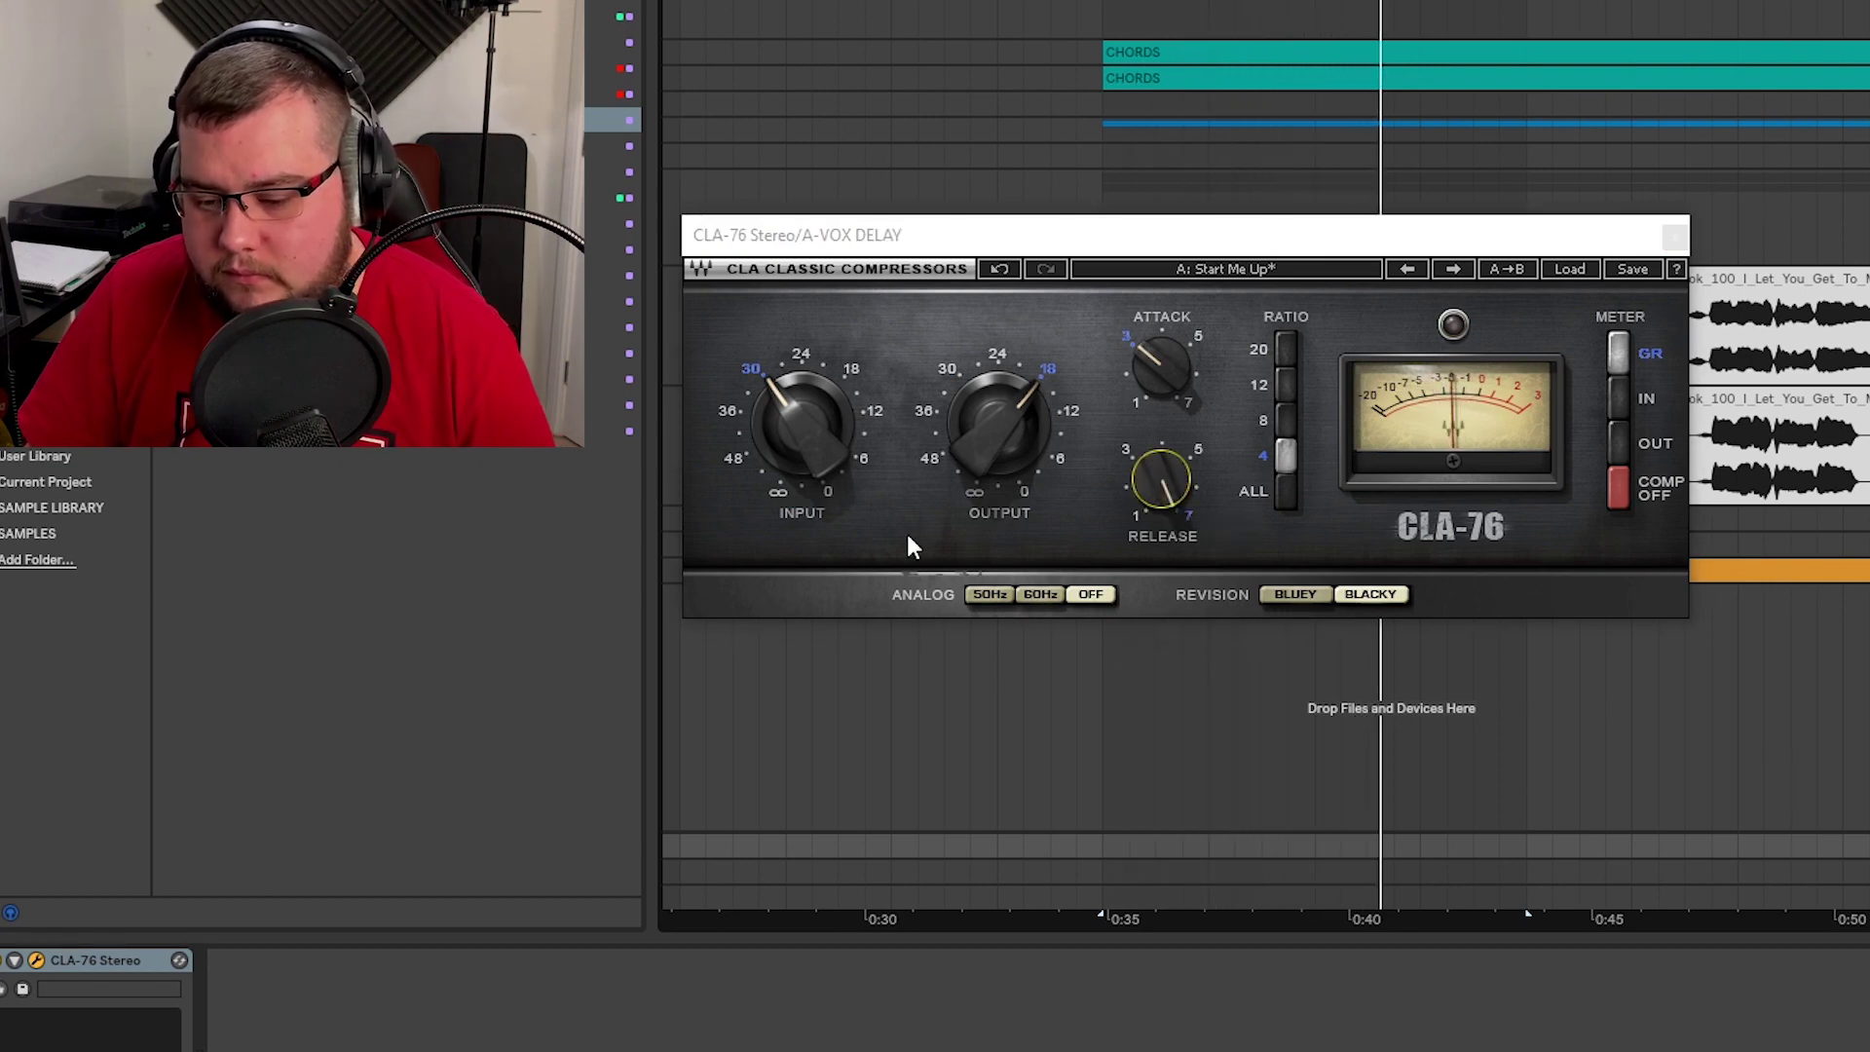
pyautogui.click(801, 424)
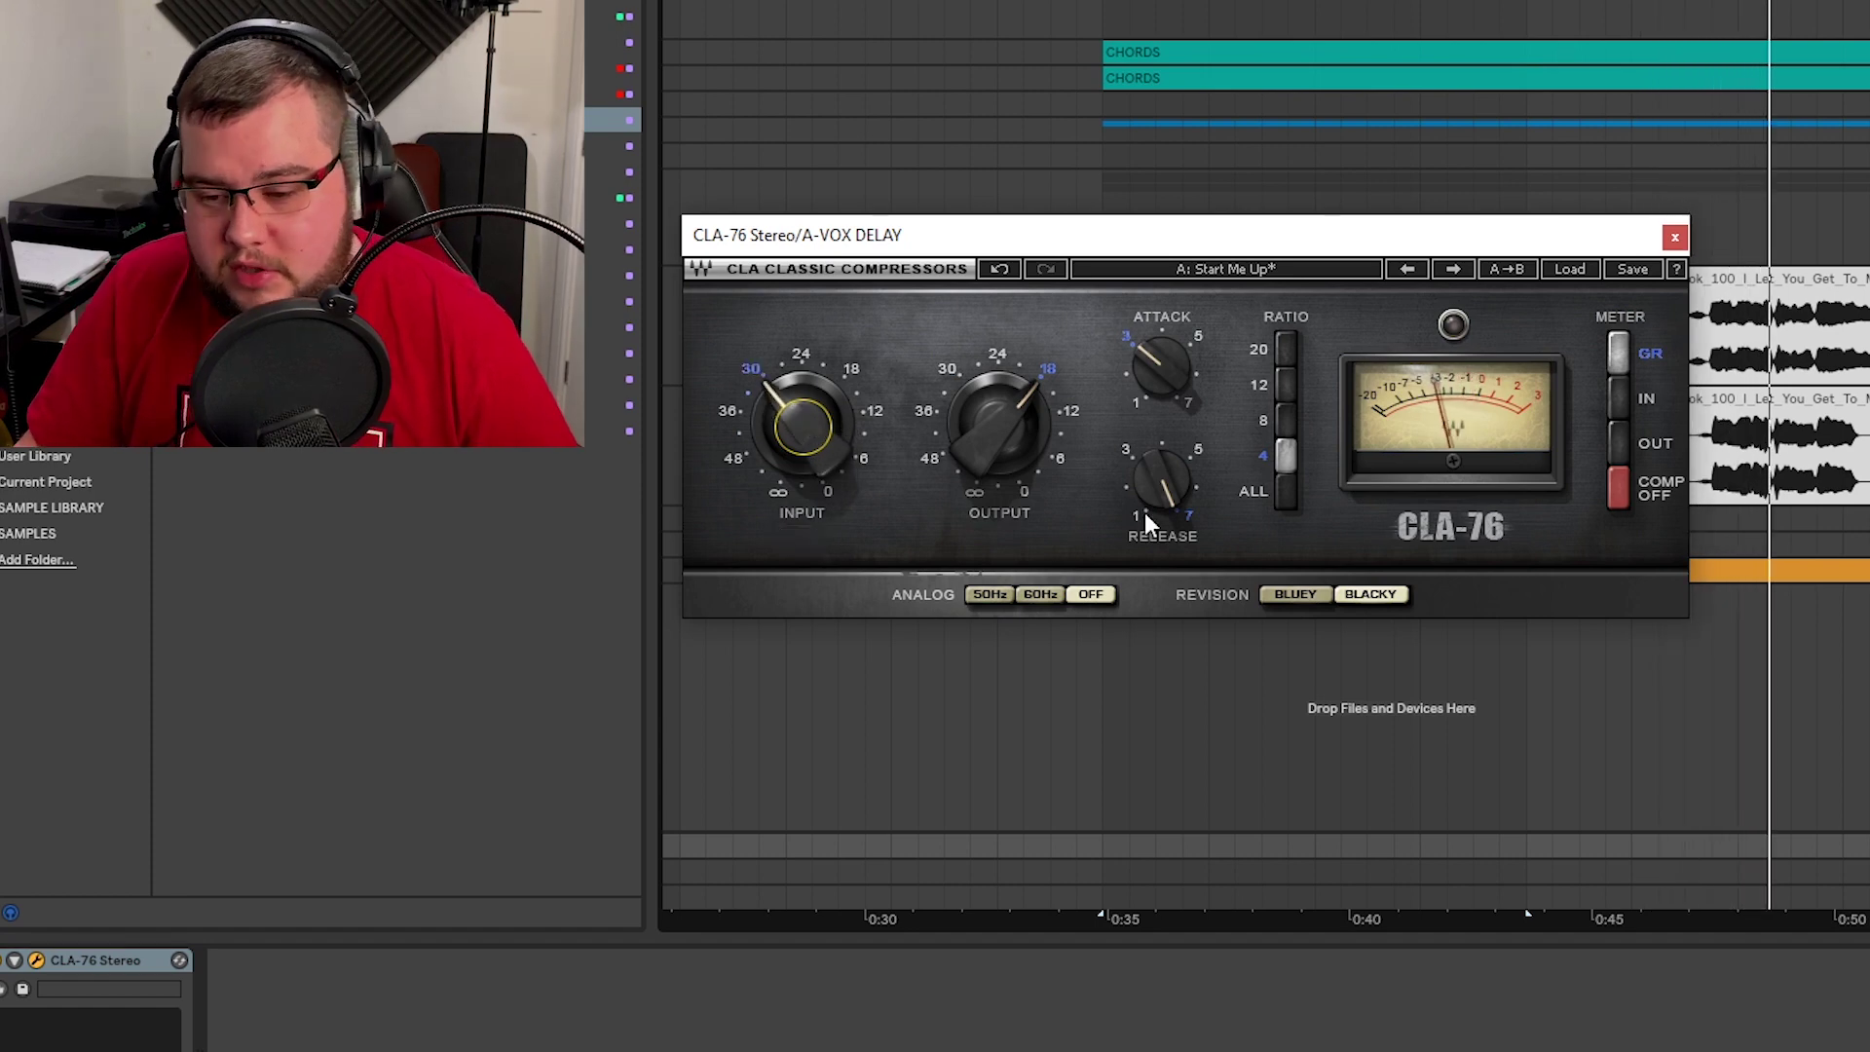
pyautogui.click(1674, 237)
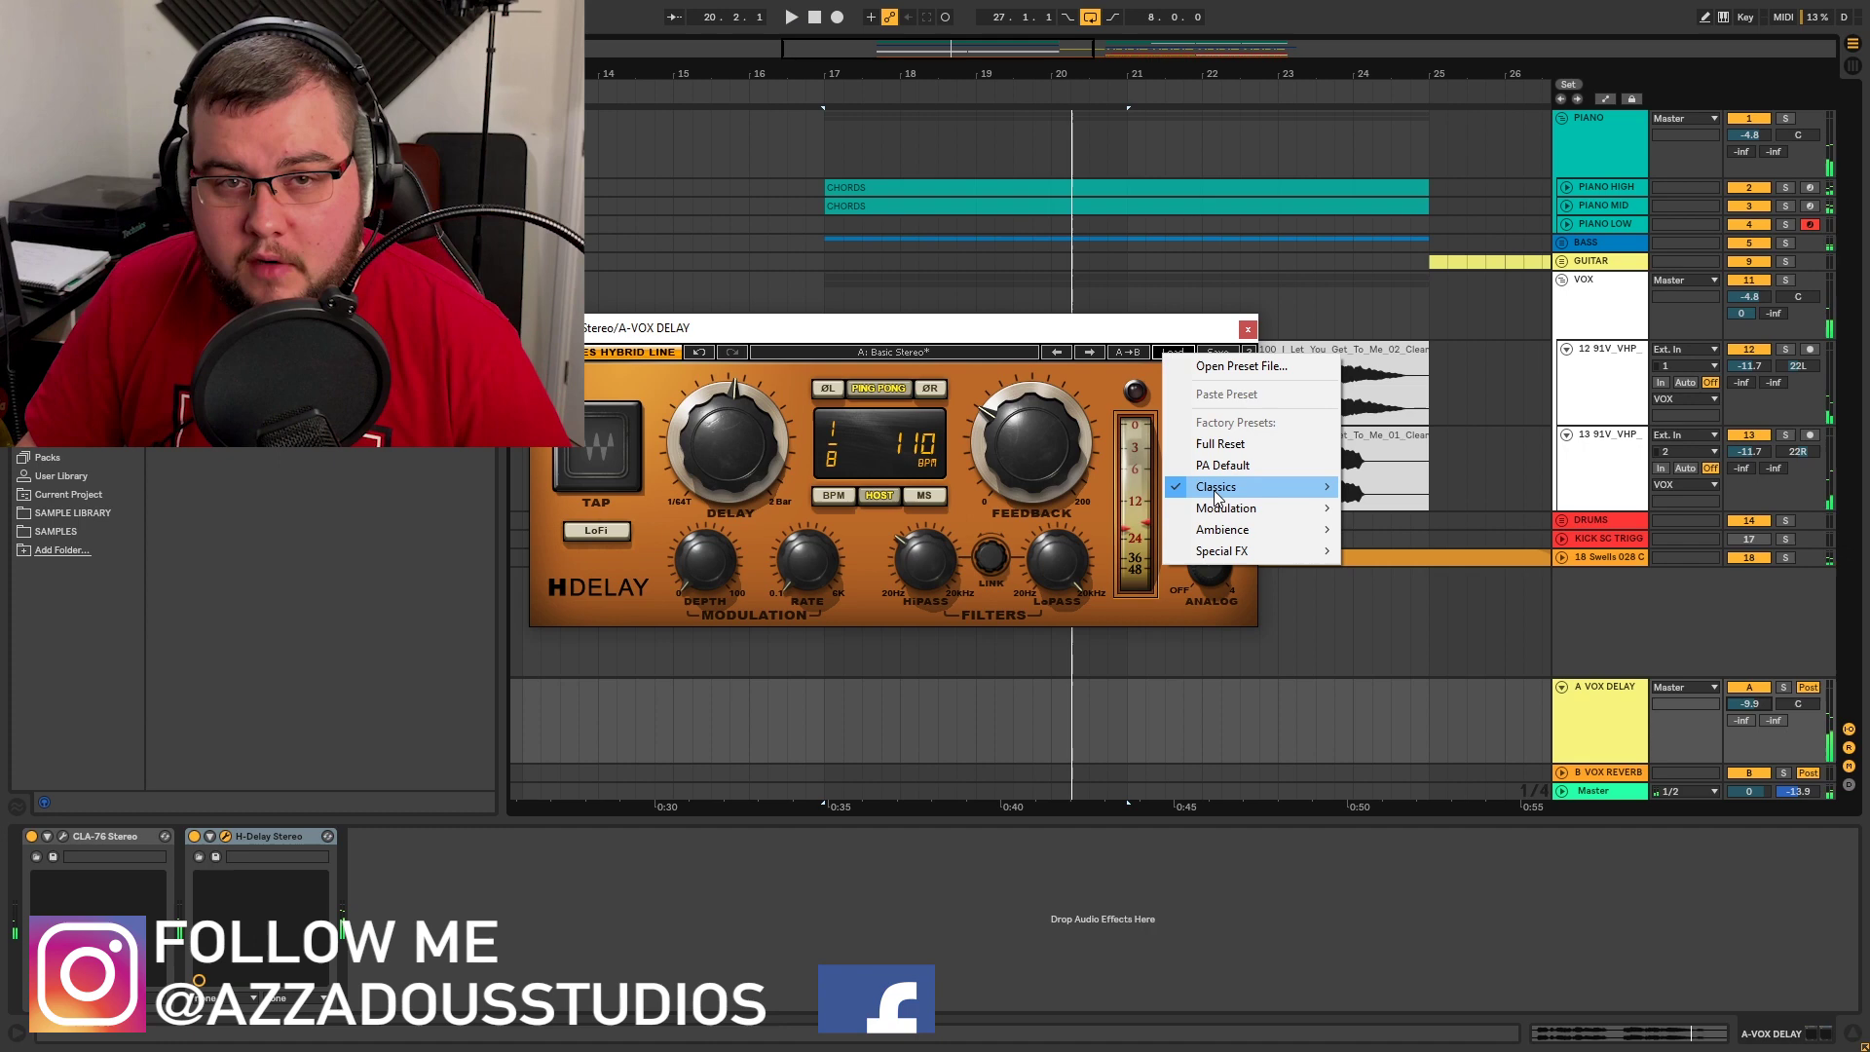
# - Load the Wide Delay preset from Classics into the return's H-Delay and lower the VOX DELAY track volume slightly during playback
pyautogui.moveTo(1473, 345)
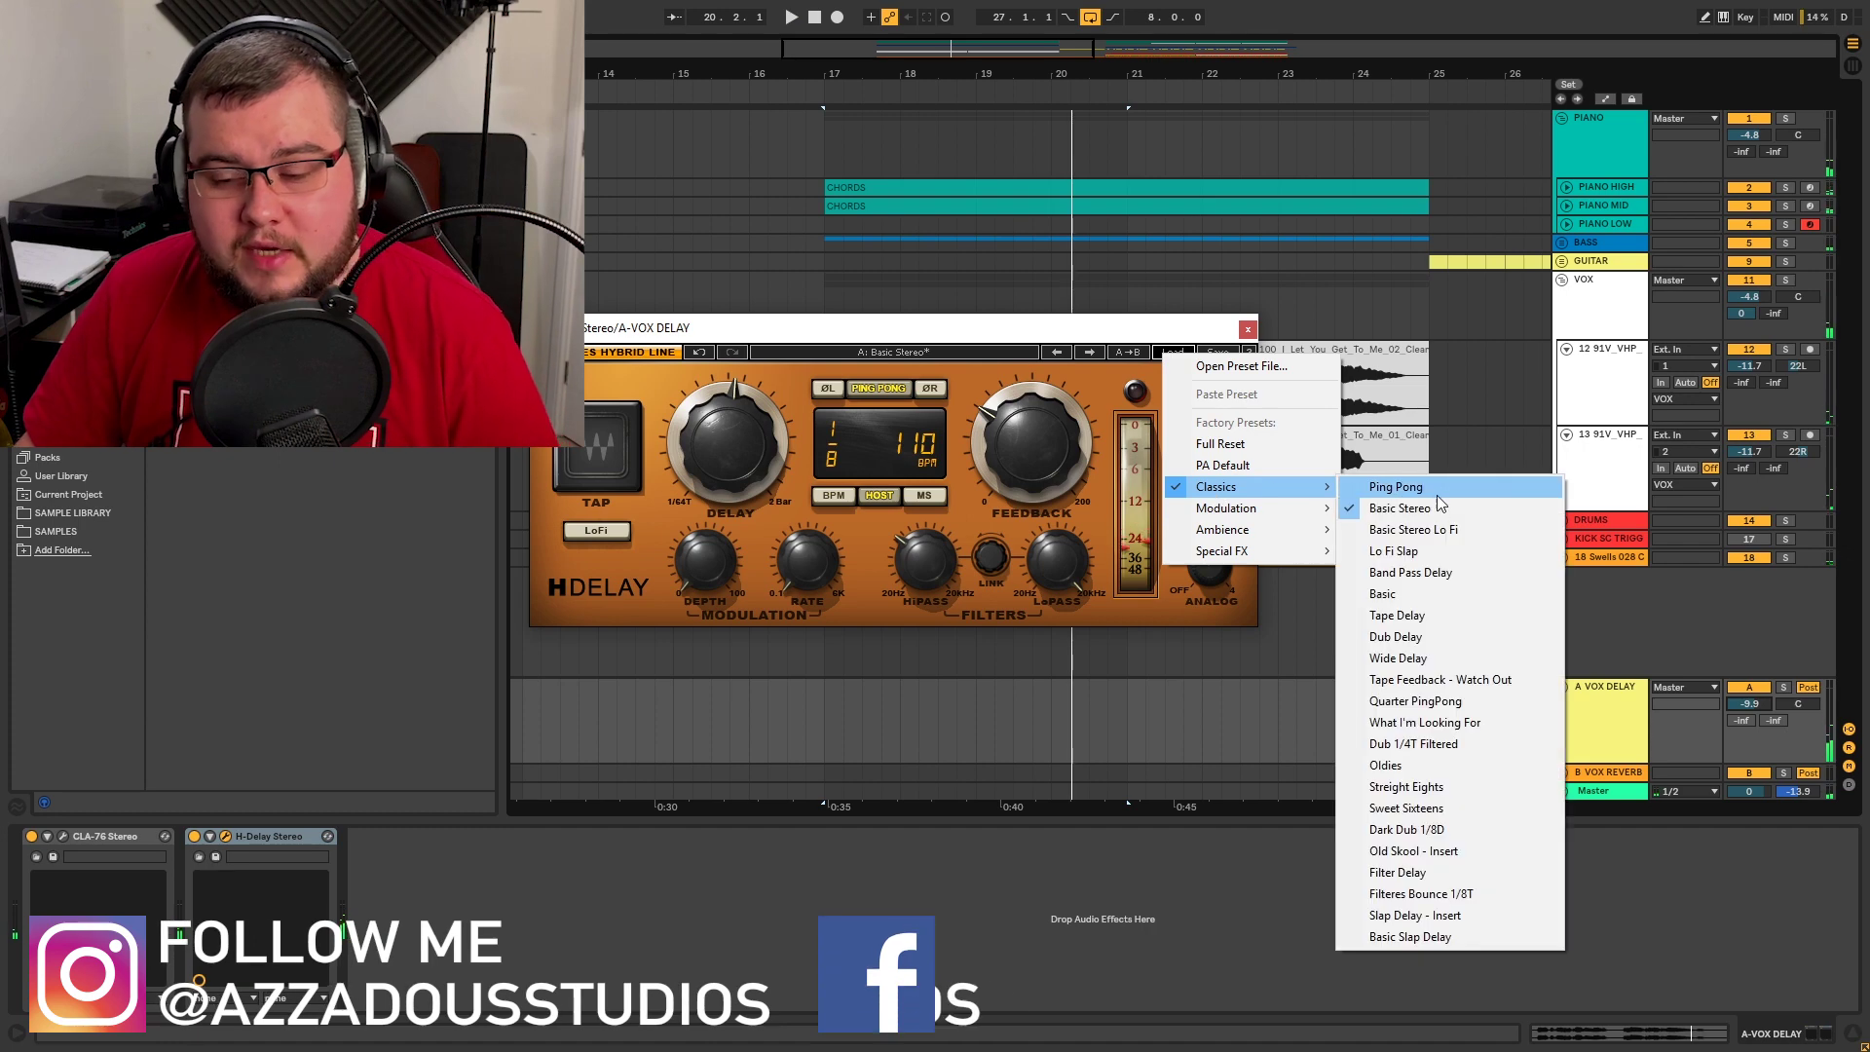
pyautogui.click(1500, 658)
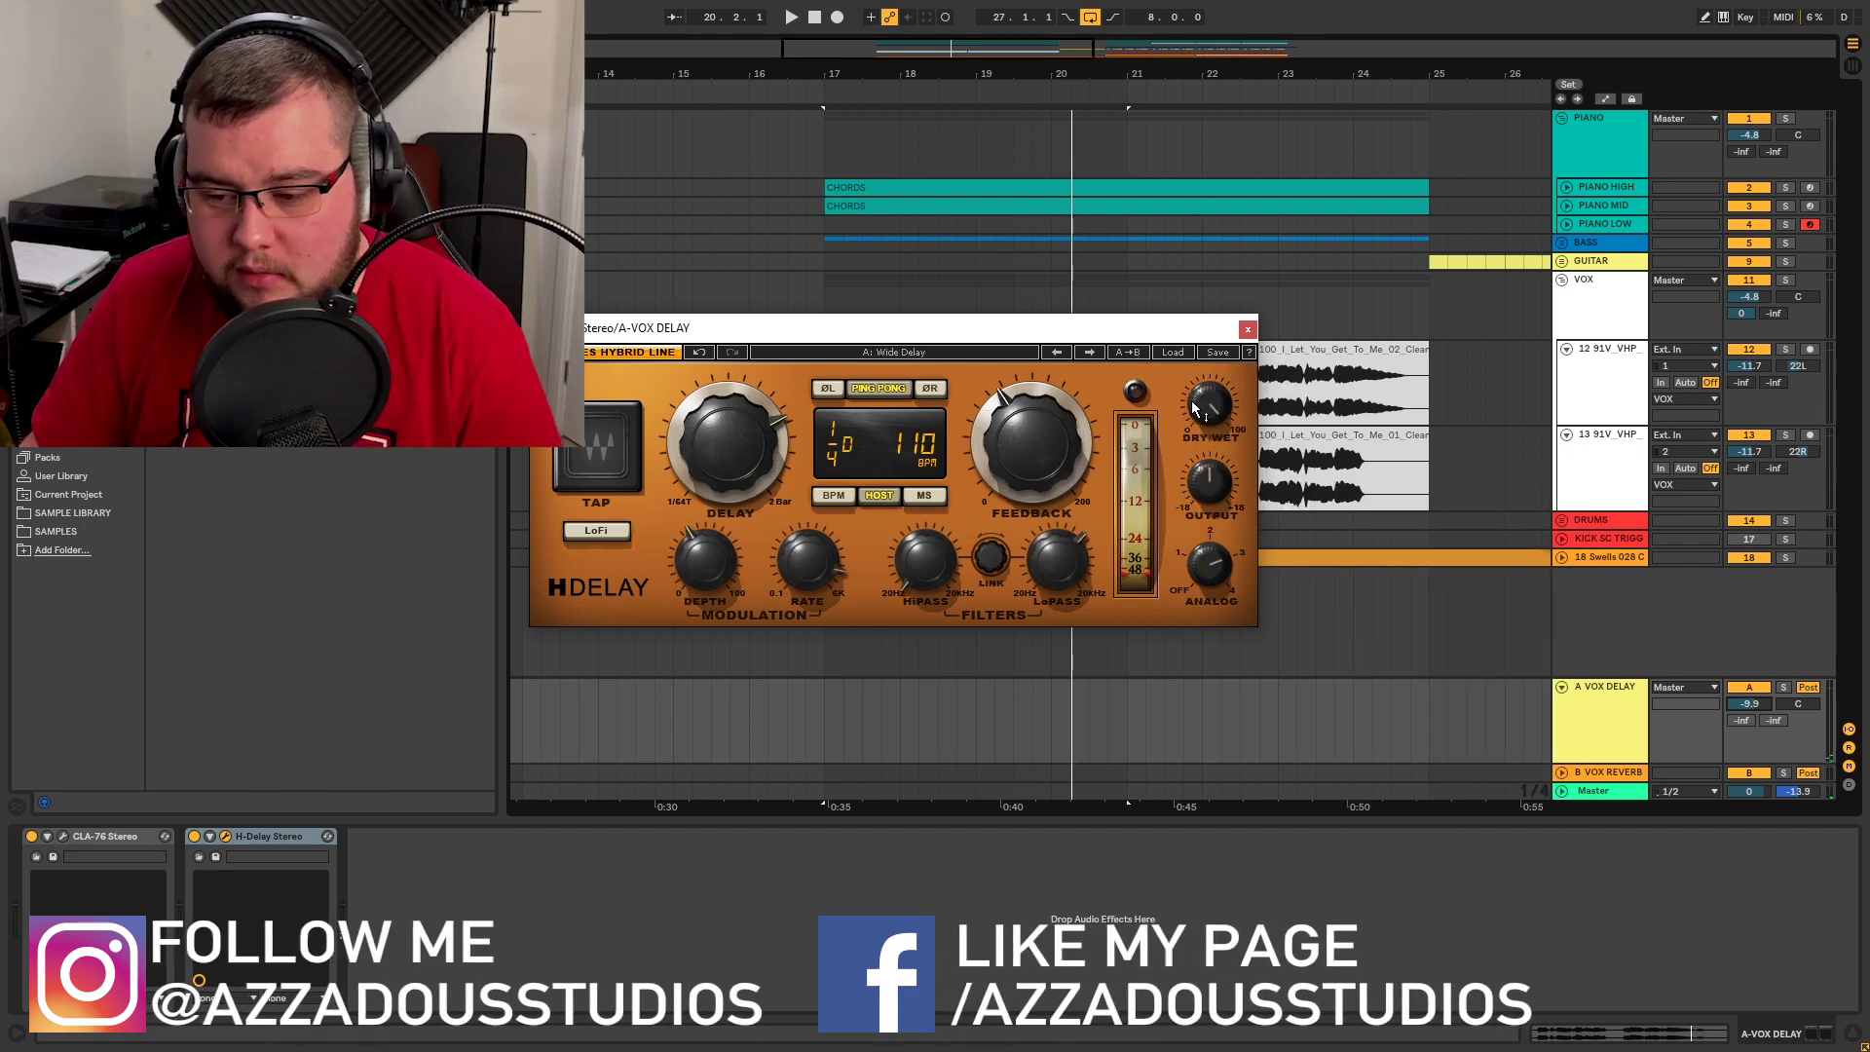
pyautogui.press('space')
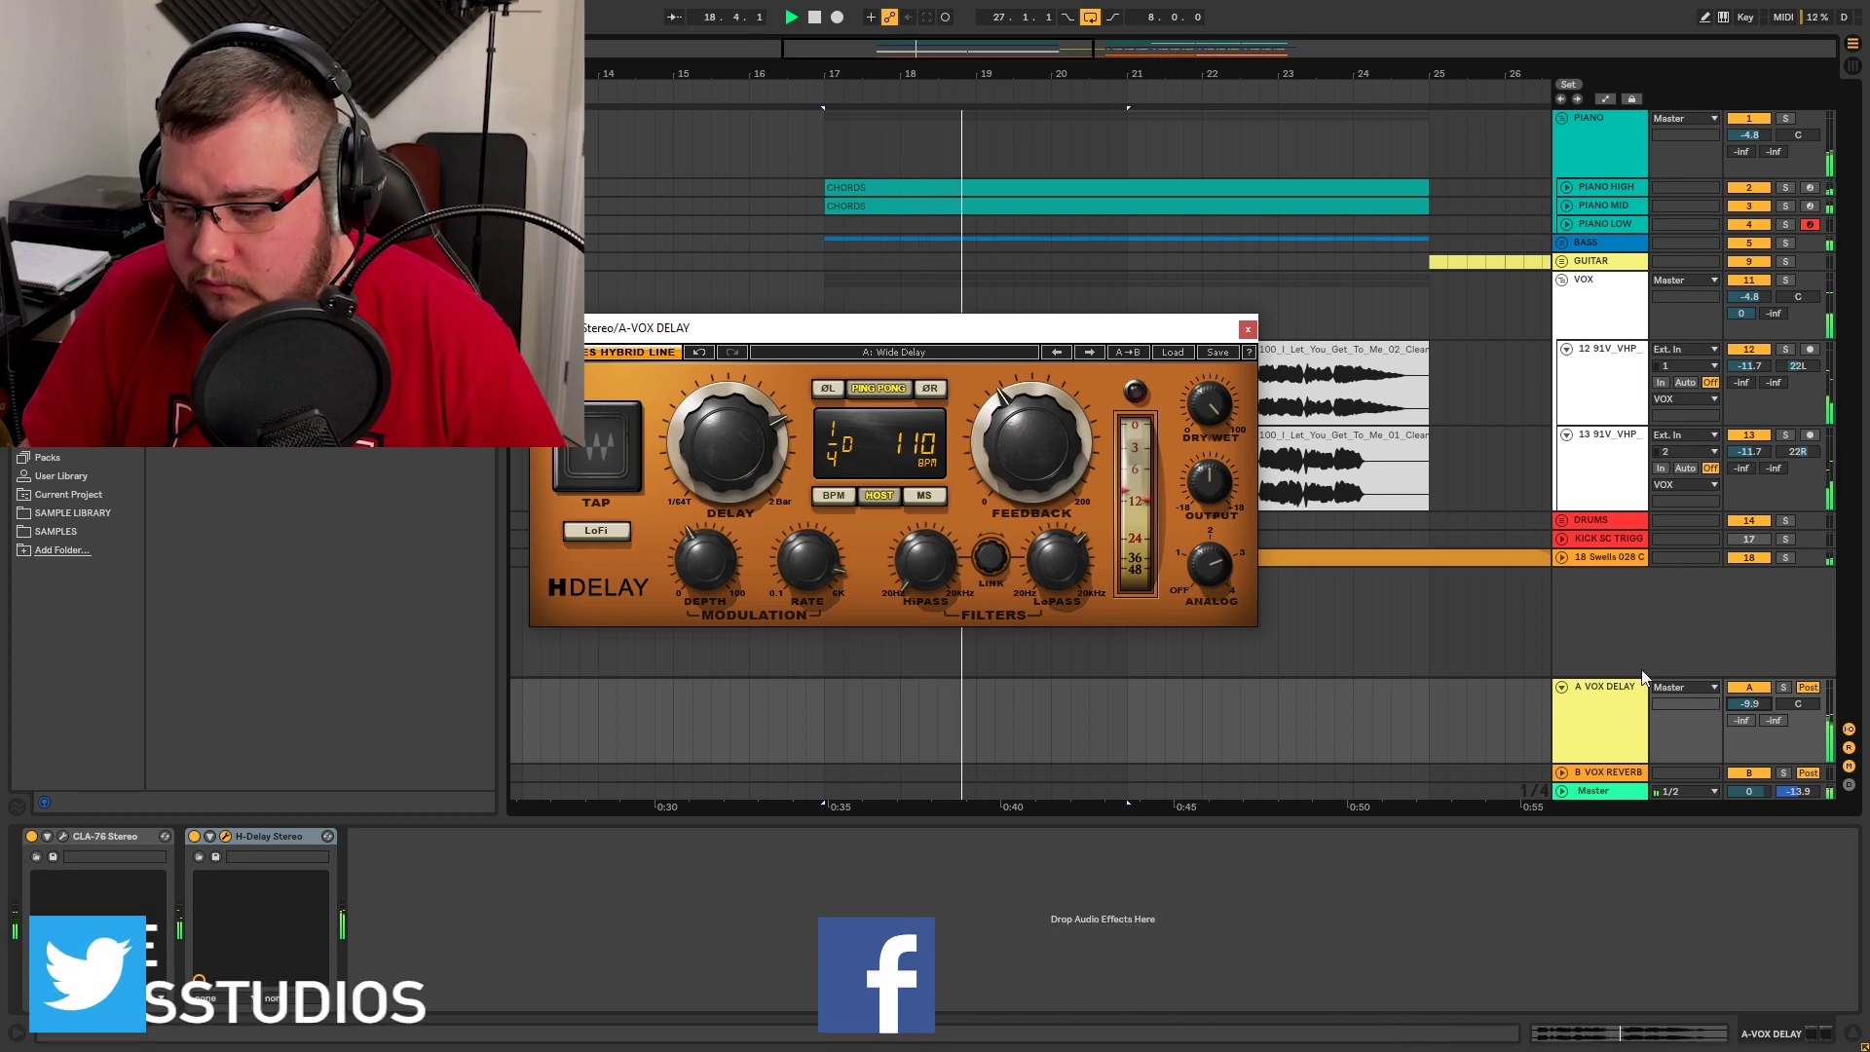
pyautogui.moveTo(1751, 704); pyautogui.dragTo(1751, 715)
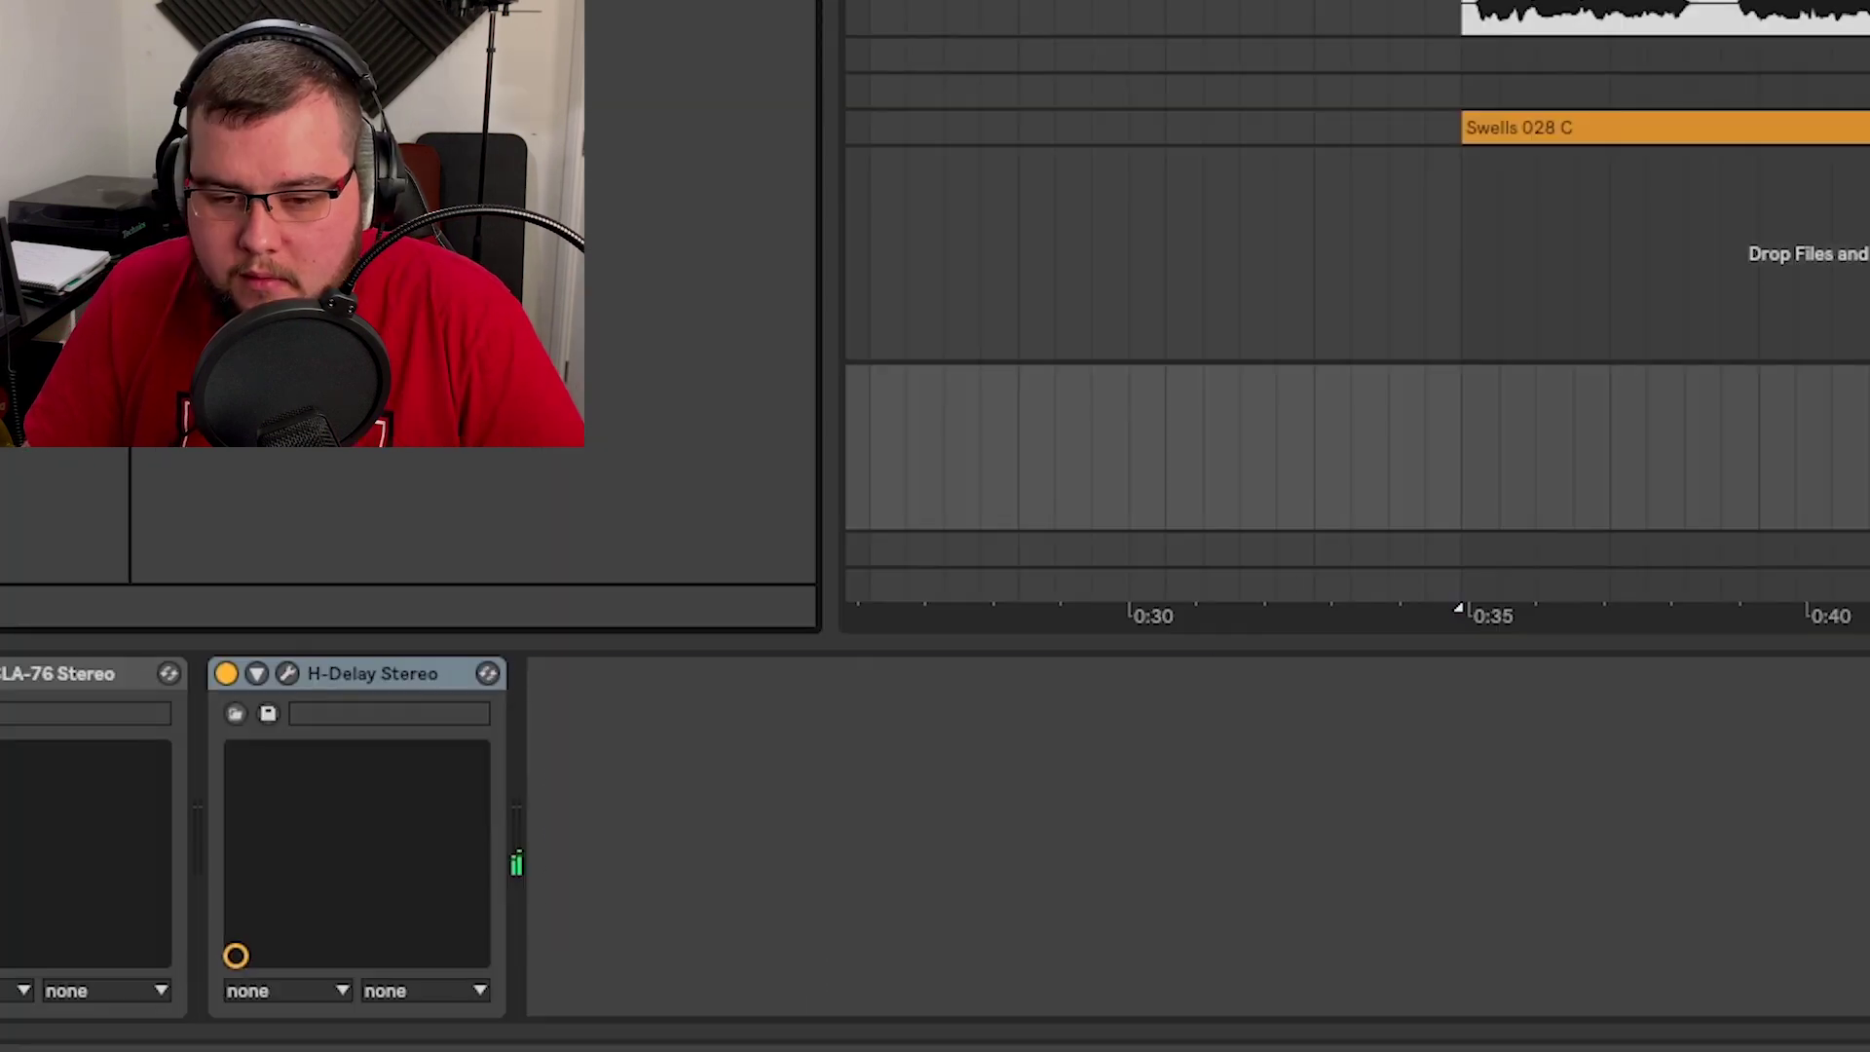
# - Enable sidechaining on the VOX DELAY return's Live 8 Compressor with VOX as its audio source
pyautogui.click(575, 673)
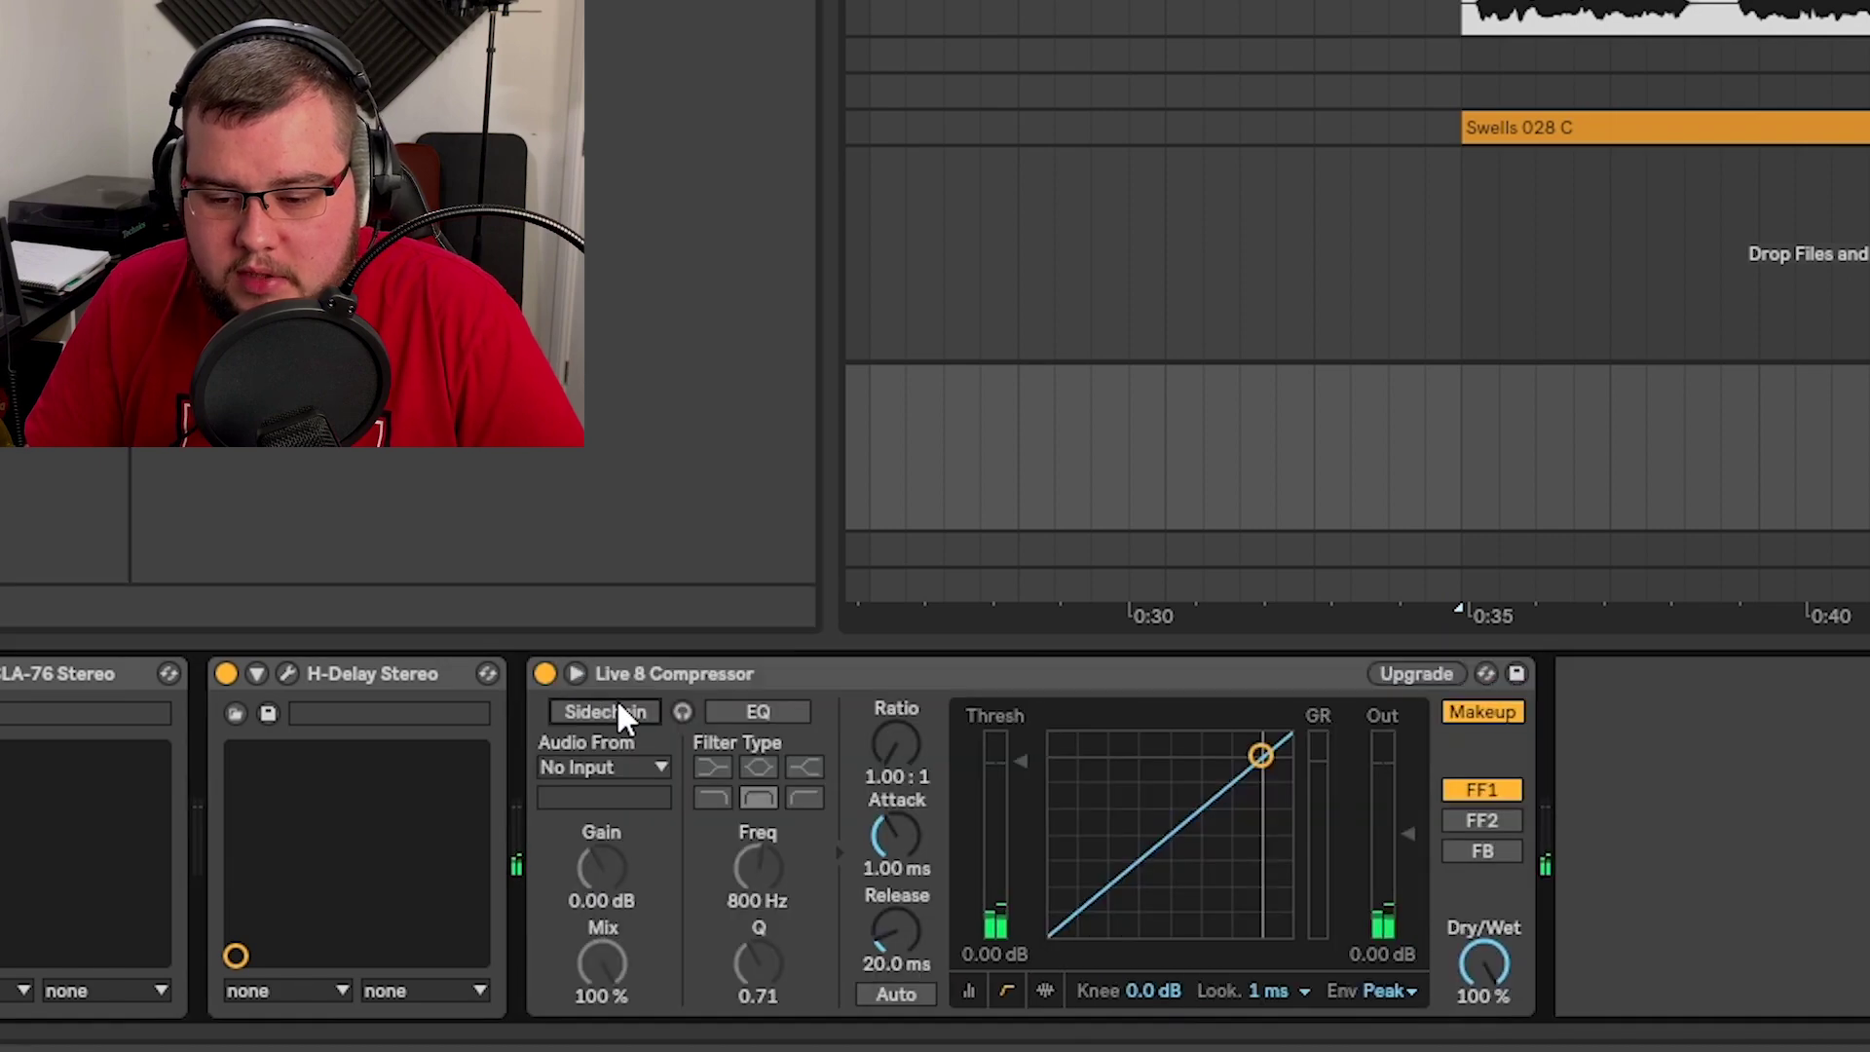
pyautogui.click(612, 710)
pyautogui.click(629, 769)
pyautogui.click(612, 418)
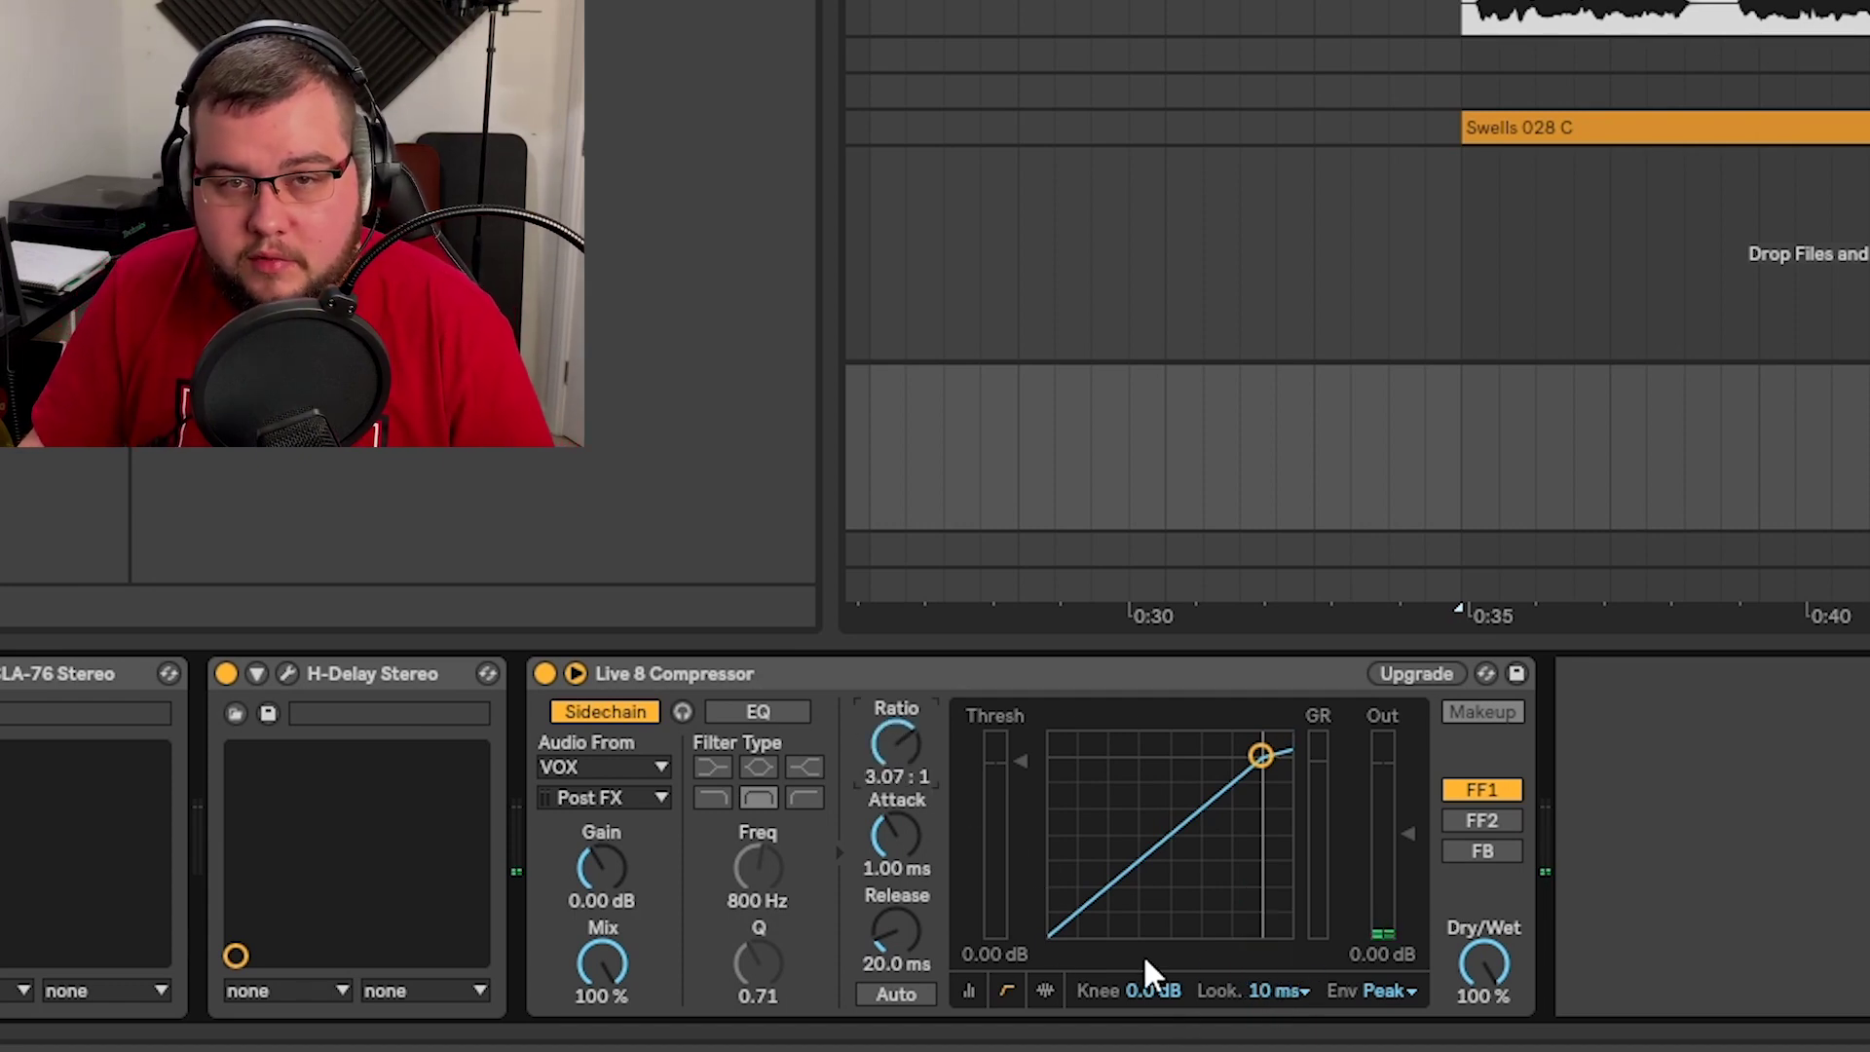
# - Show the gain-reduction activity on the VOX DELAY Live 8 Compressor and lower its threshold to about -20 dB while the vocals play
pyautogui.click(1046, 991)
pyautogui.press('space')
pyautogui.moveTo(1257, 768); pyautogui.dragTo(1257, 819)
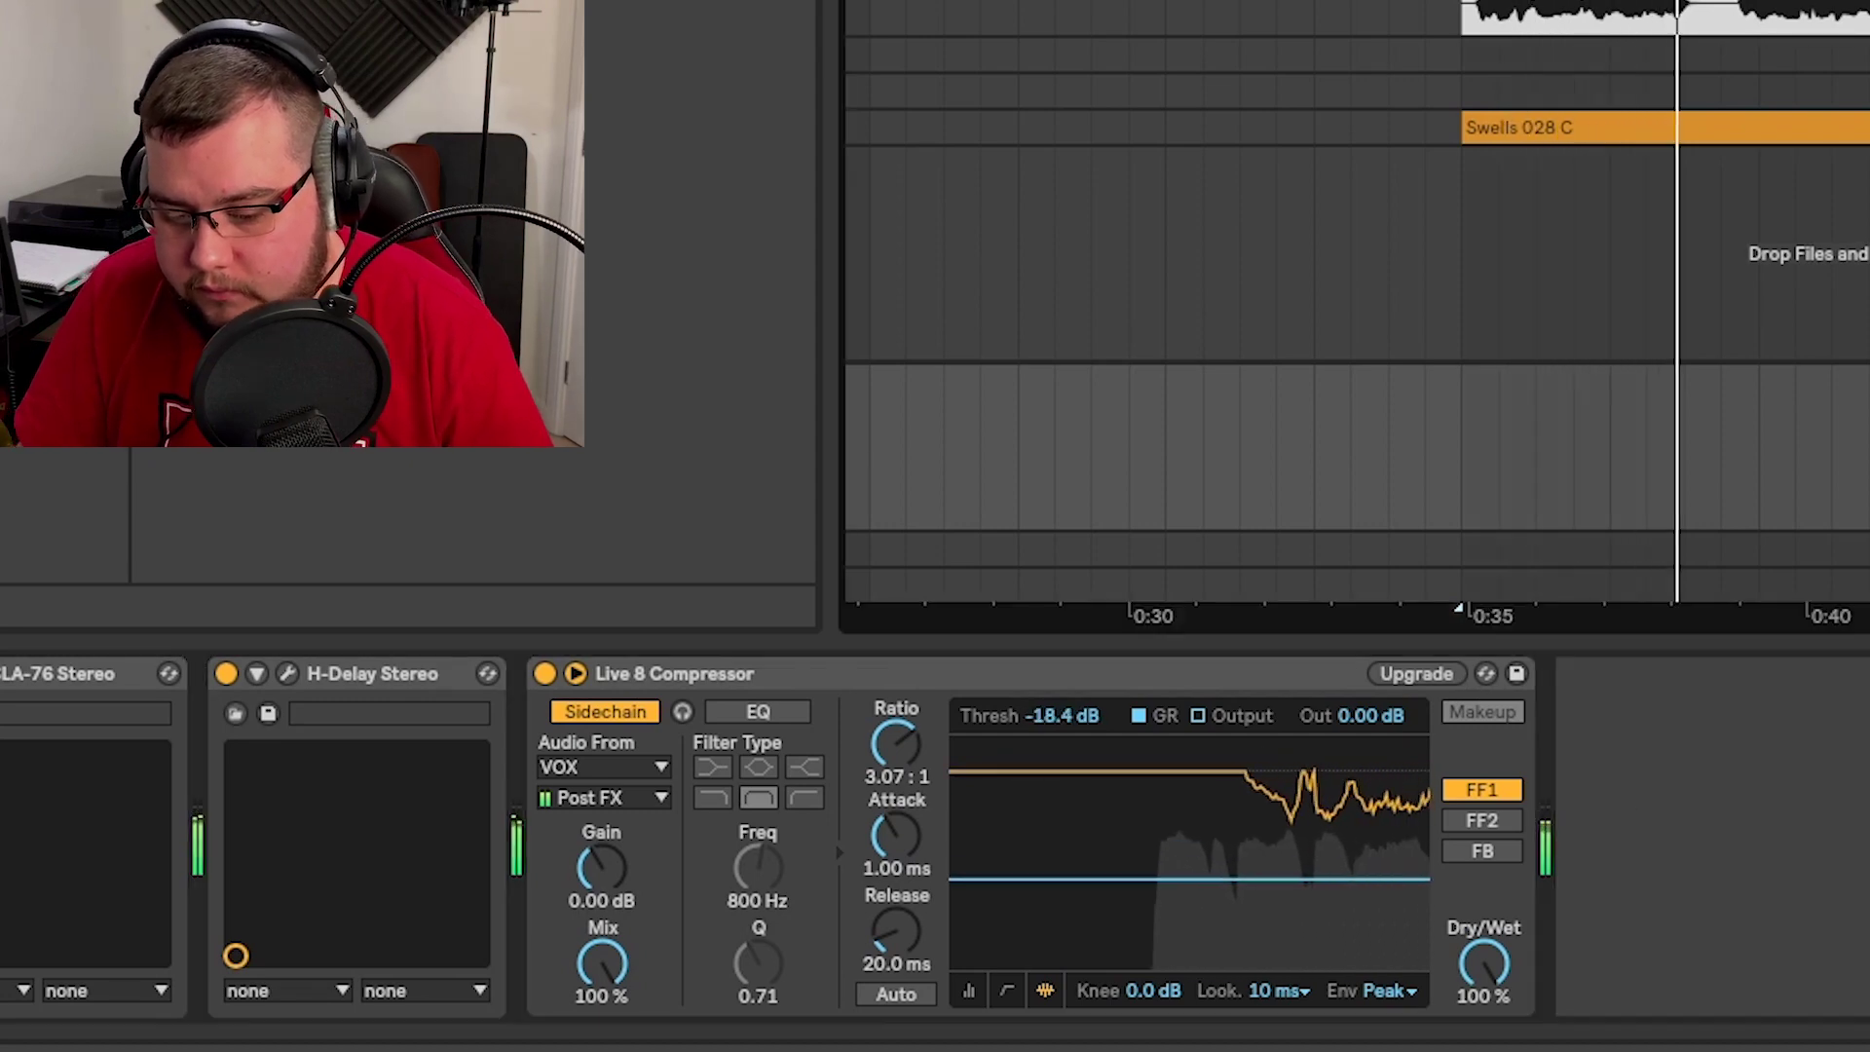
pyautogui.moveTo(1315, 880); pyautogui.dragTo(1246, 897)
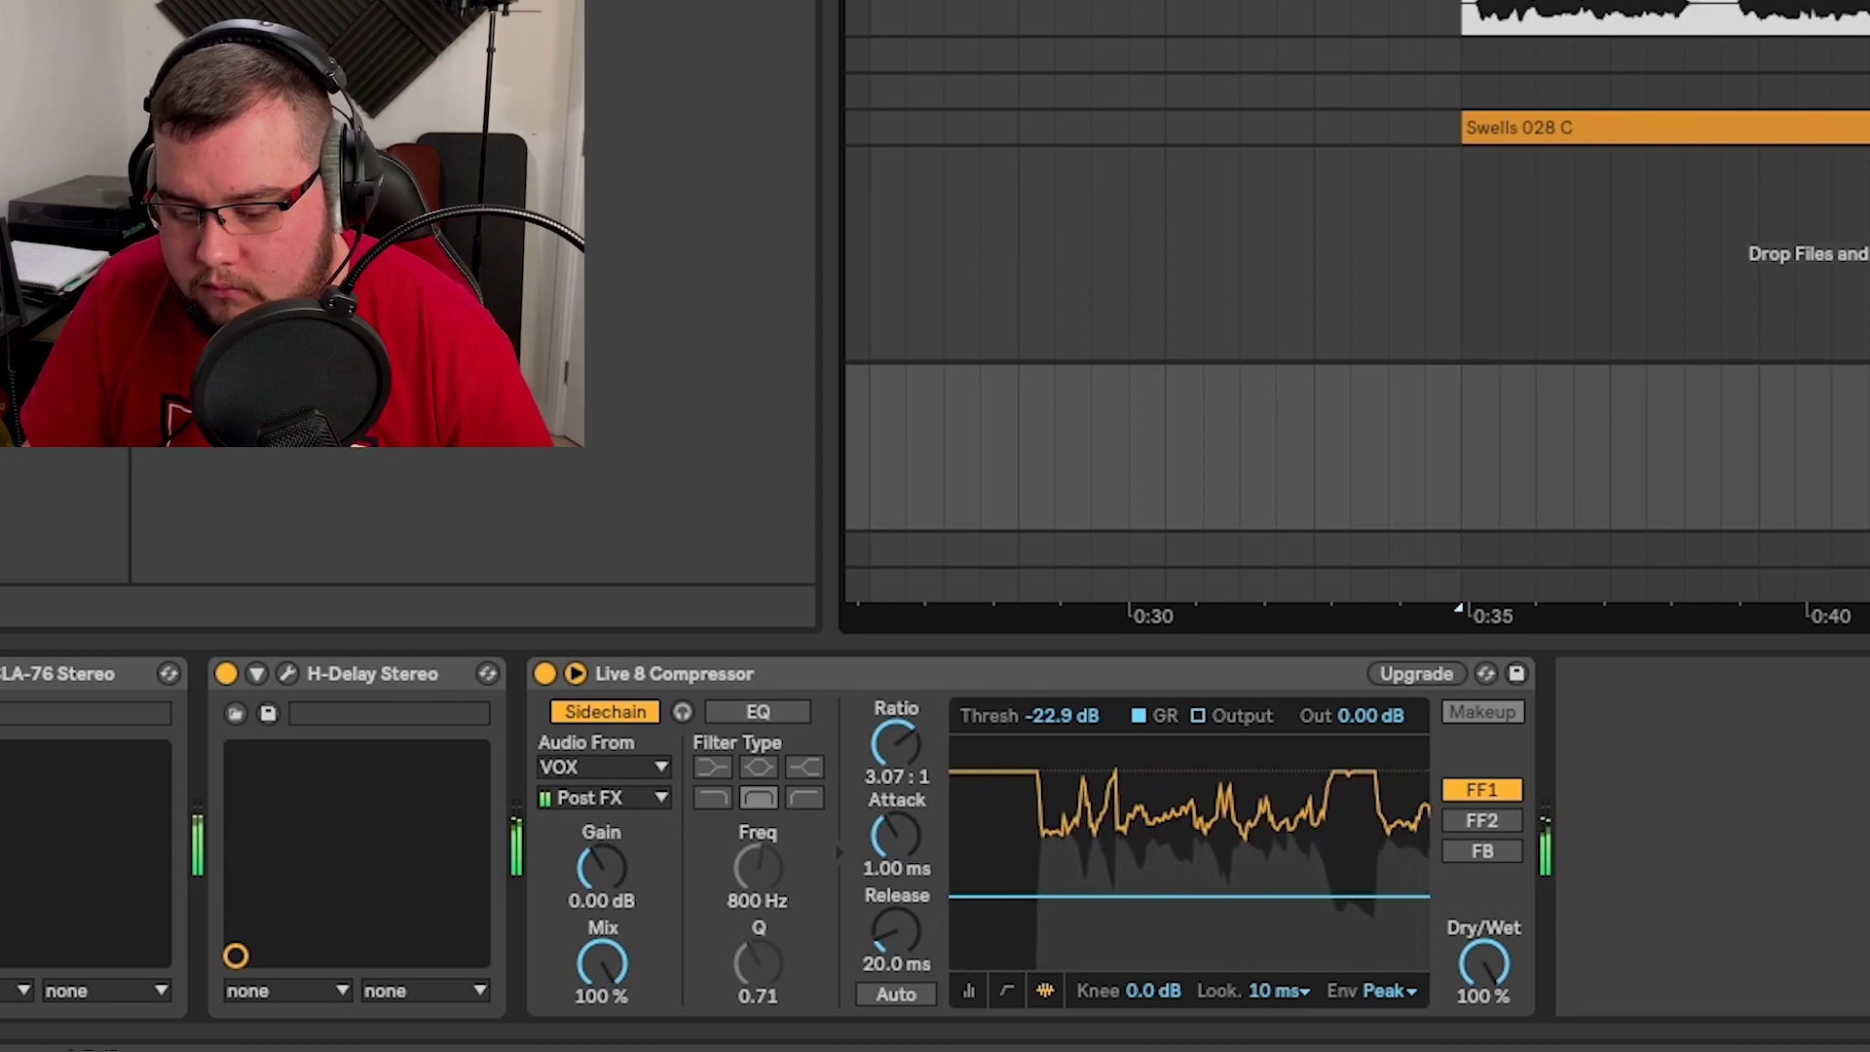
pyautogui.moveTo(1098, 896); pyautogui.dragTo(1098, 882)
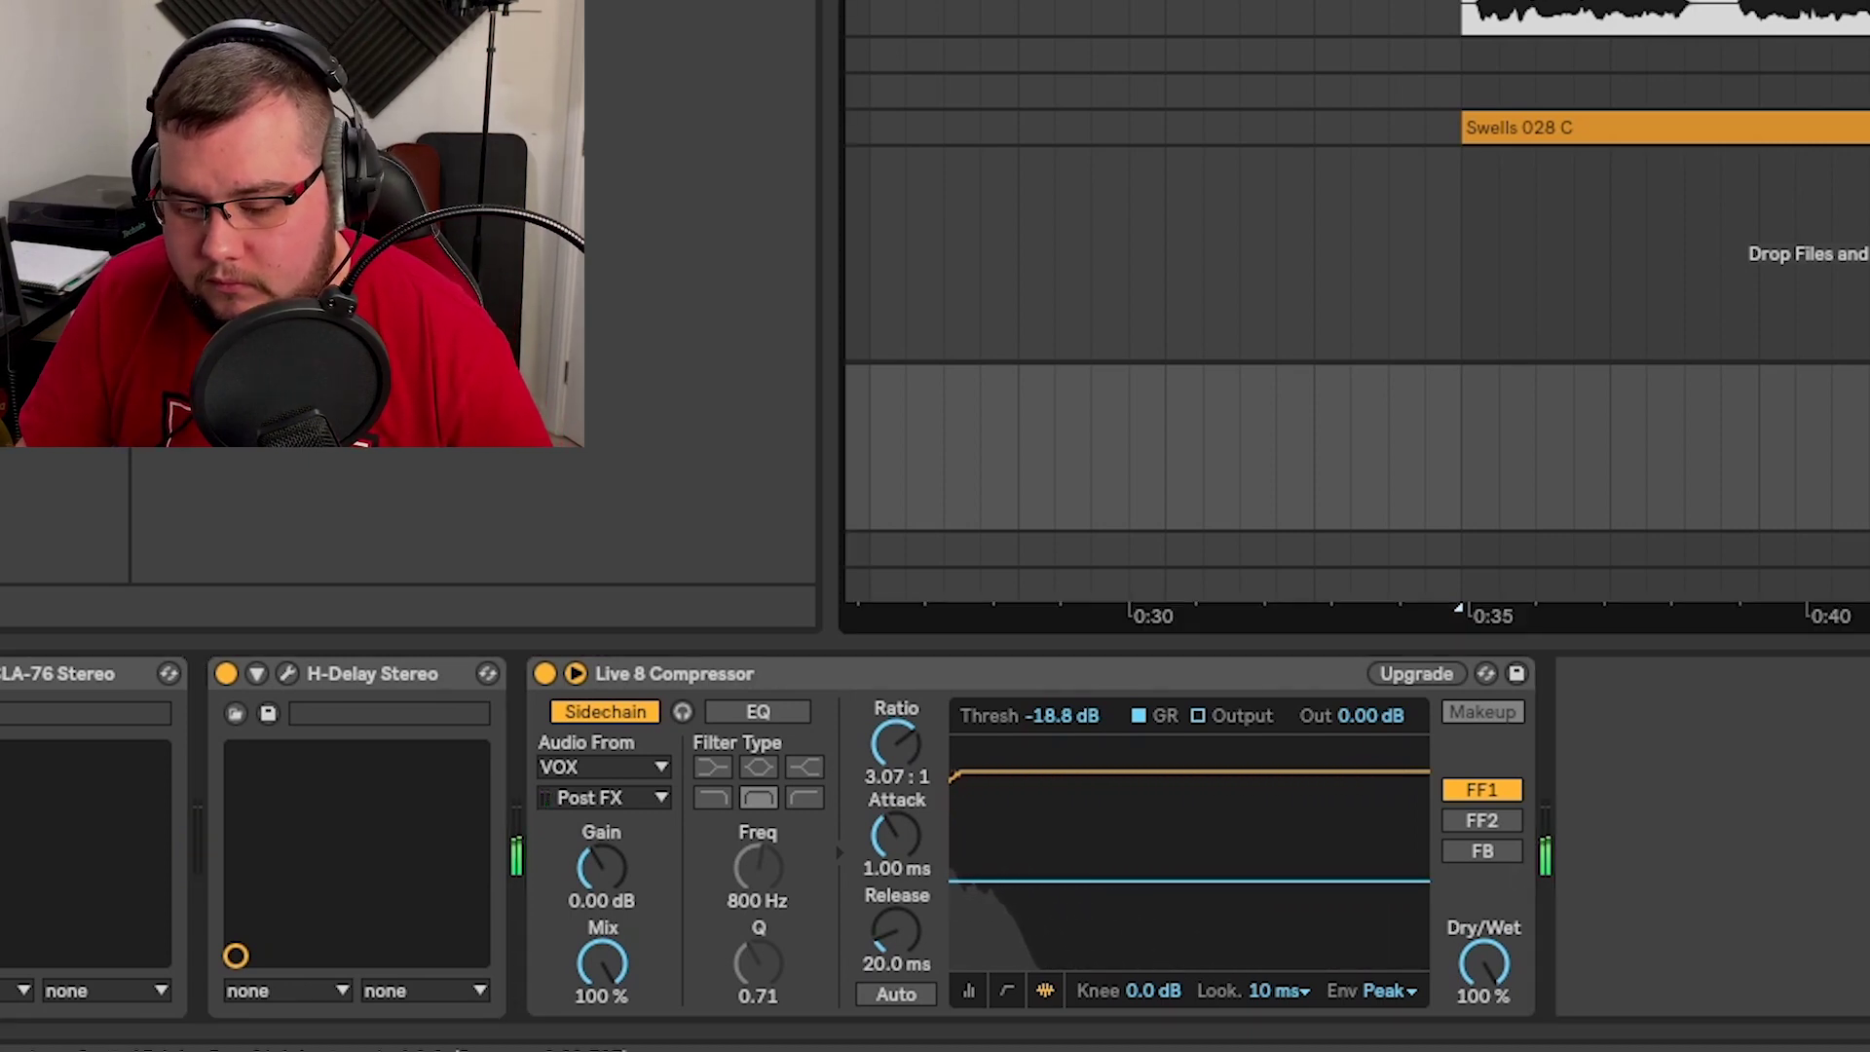
pyautogui.press('space')
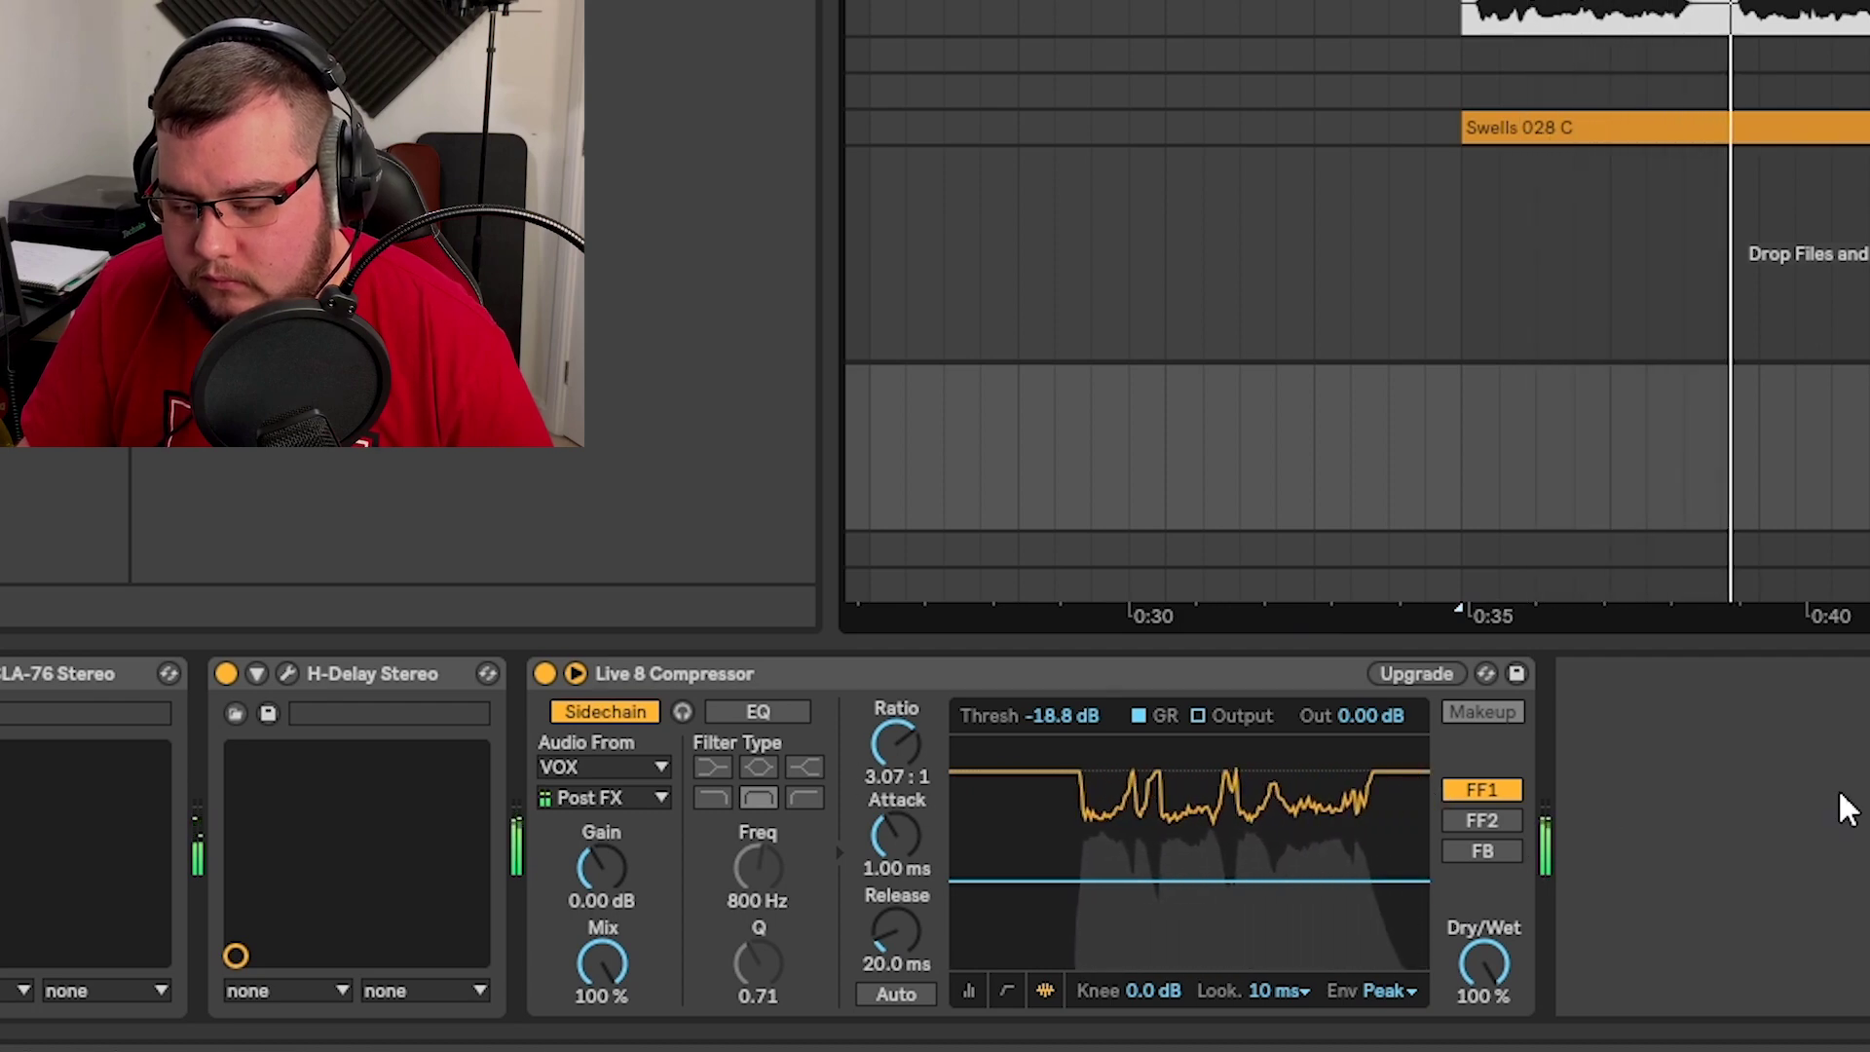
pyautogui.moveTo(1173, 881); pyautogui.dragTo(1182, 889)
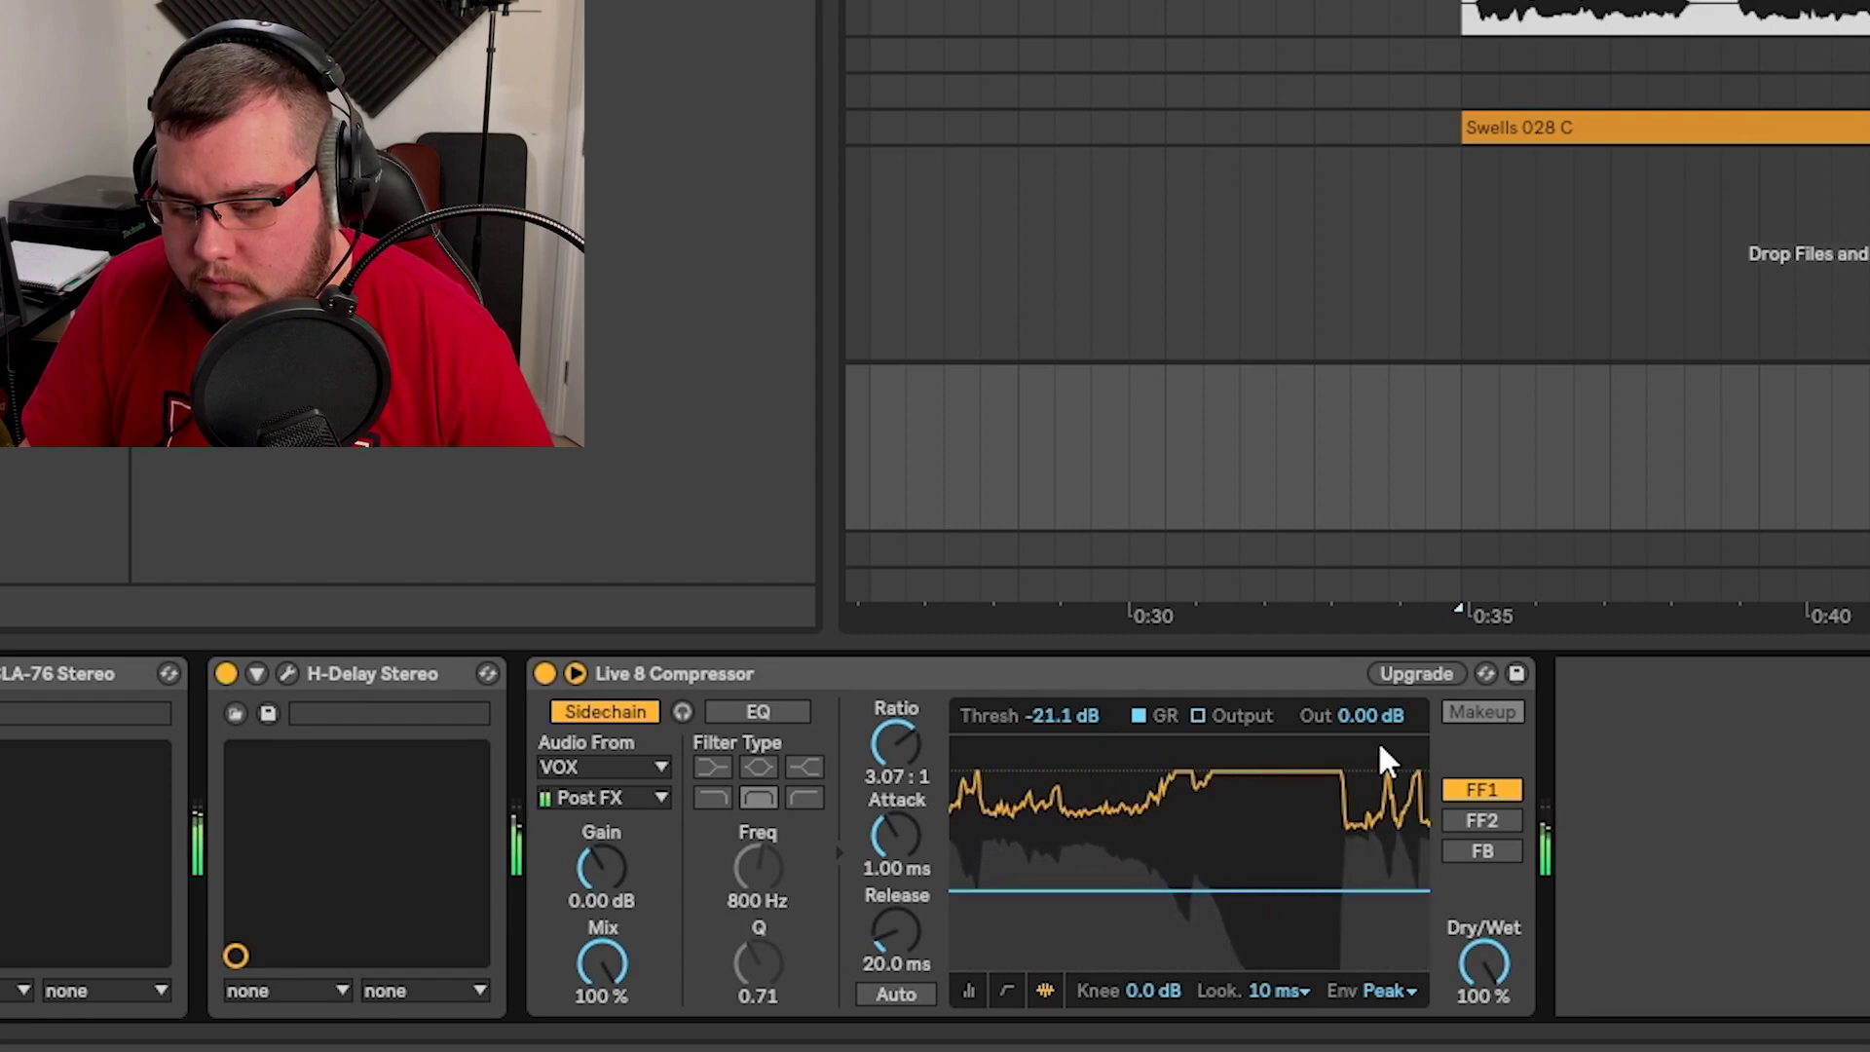
pyautogui.moveTo(1170, 888); pyautogui.dragTo(1166, 884)
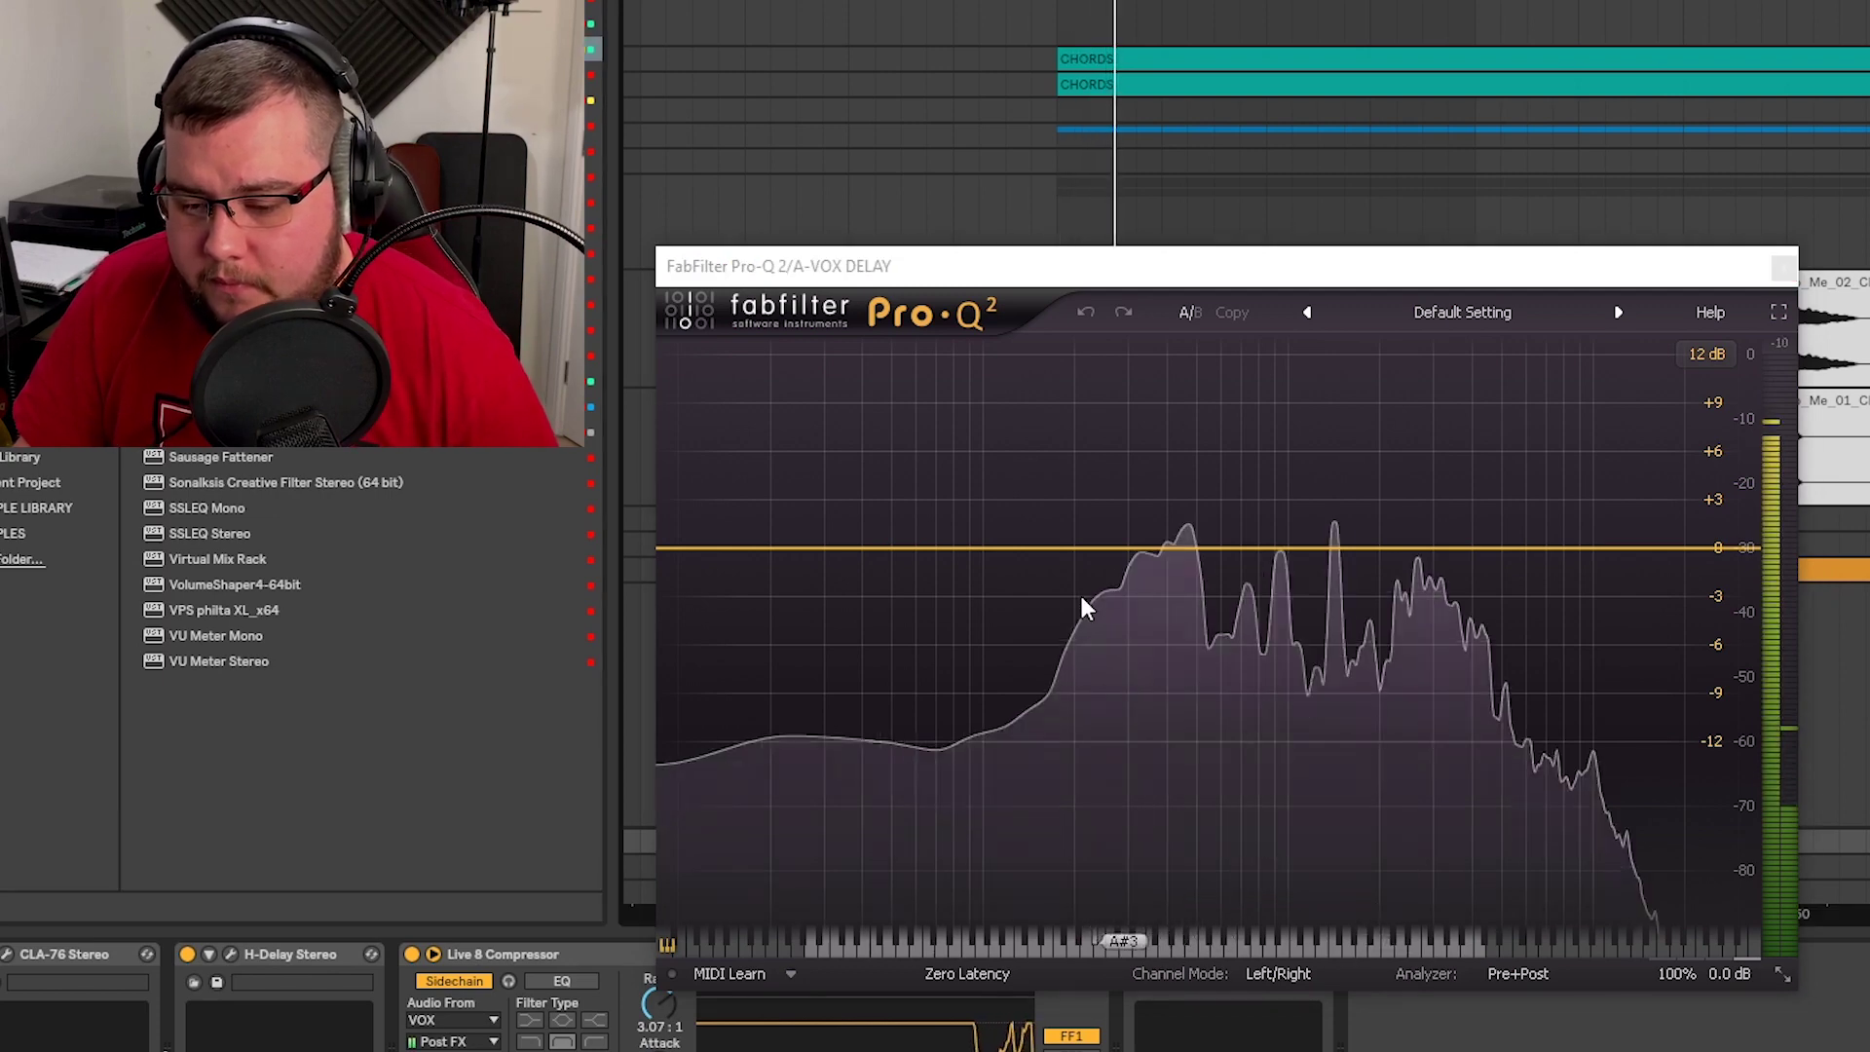
# - Add a 30 dB/oct low cut at about 352 Hz in Pro-Q 2 on the VOX DELAY return
pyautogui.moveTo(710, 546); pyautogui.dragTo(1166, 553)
pyautogui.click(926, 878)
pyautogui.click(926, 1023)
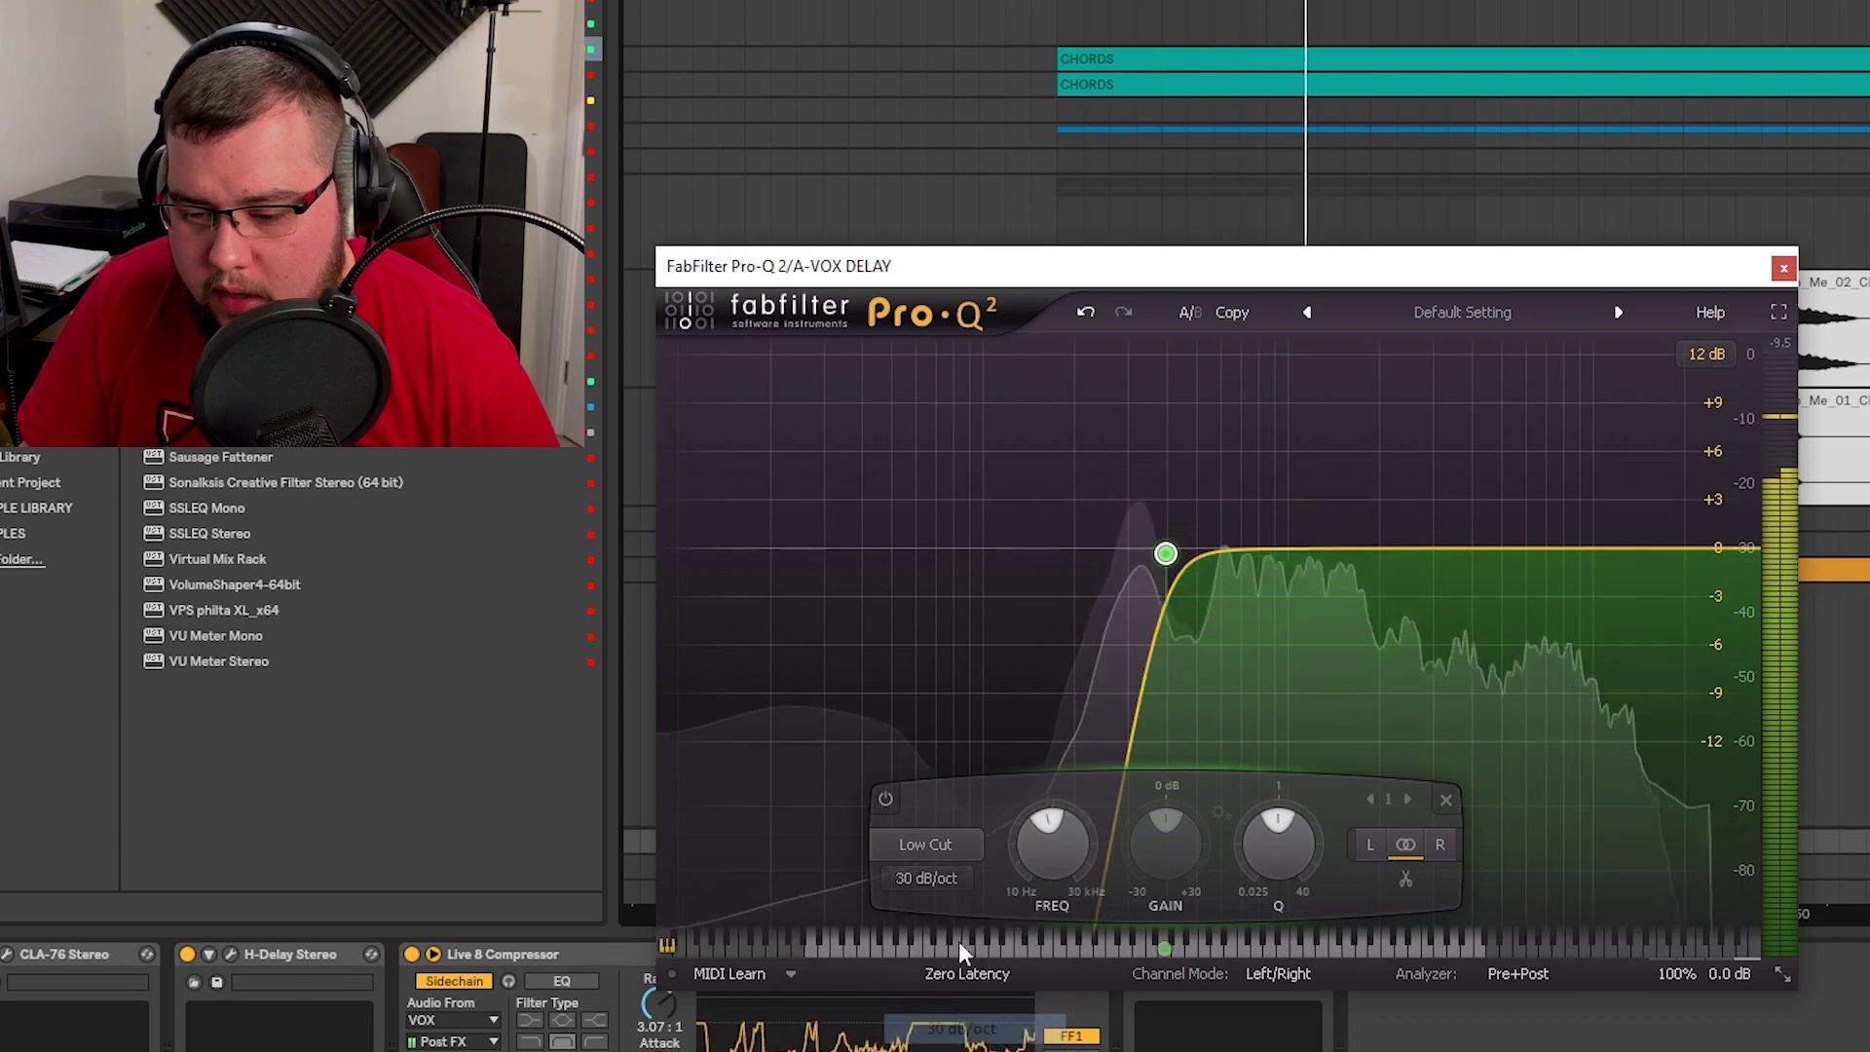
pyautogui.moveTo(1204, 483); pyautogui.dragTo(1151, 573)
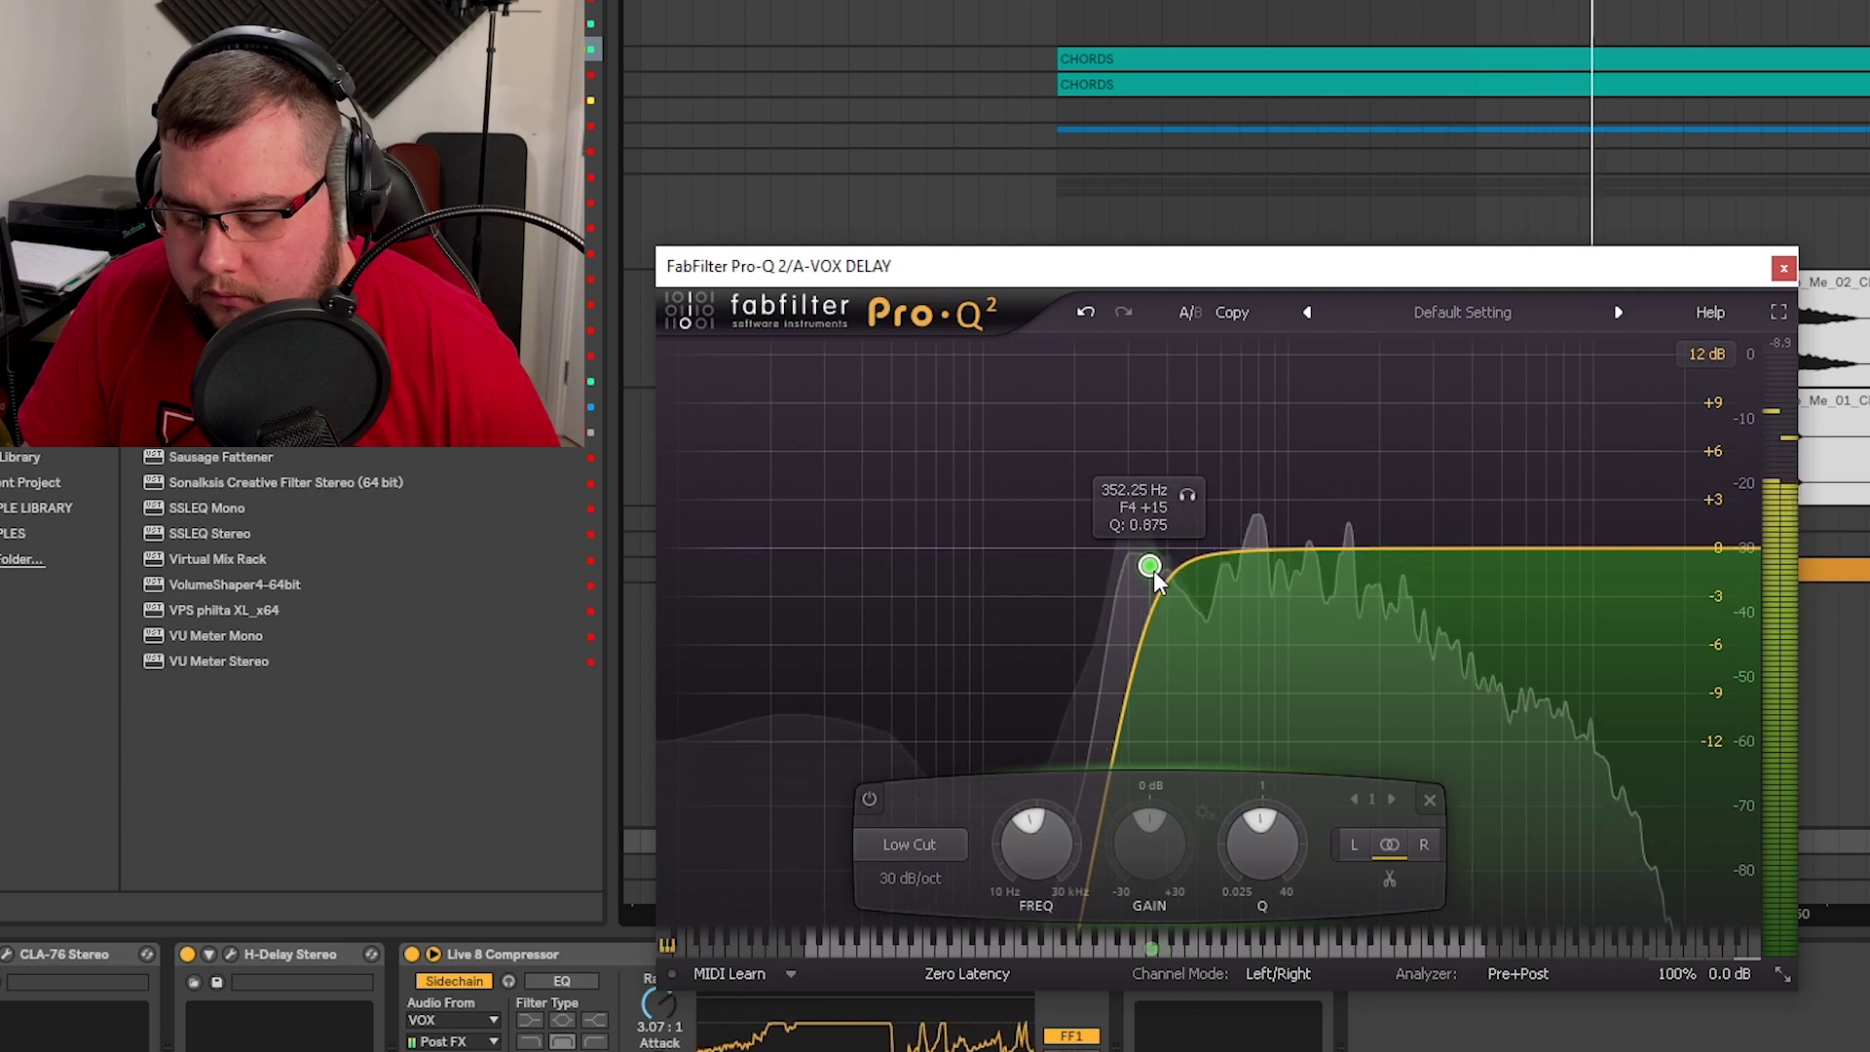
# - Add a high cut slightly above 4.4 kHz with a slope steeper than 12 dB/oct to the VOX DELAY EQ and close it
pyautogui.moveTo(1743, 547); pyautogui.dragTo(1464, 549)
pyautogui.moveTo(1499, 478)
pyautogui.mouseDown()
pyautogui.moveTo(1383, 445)
pyautogui.moveTo(1508, 444)
pyautogui.mouseUp()
pyautogui.click(1208, 877)
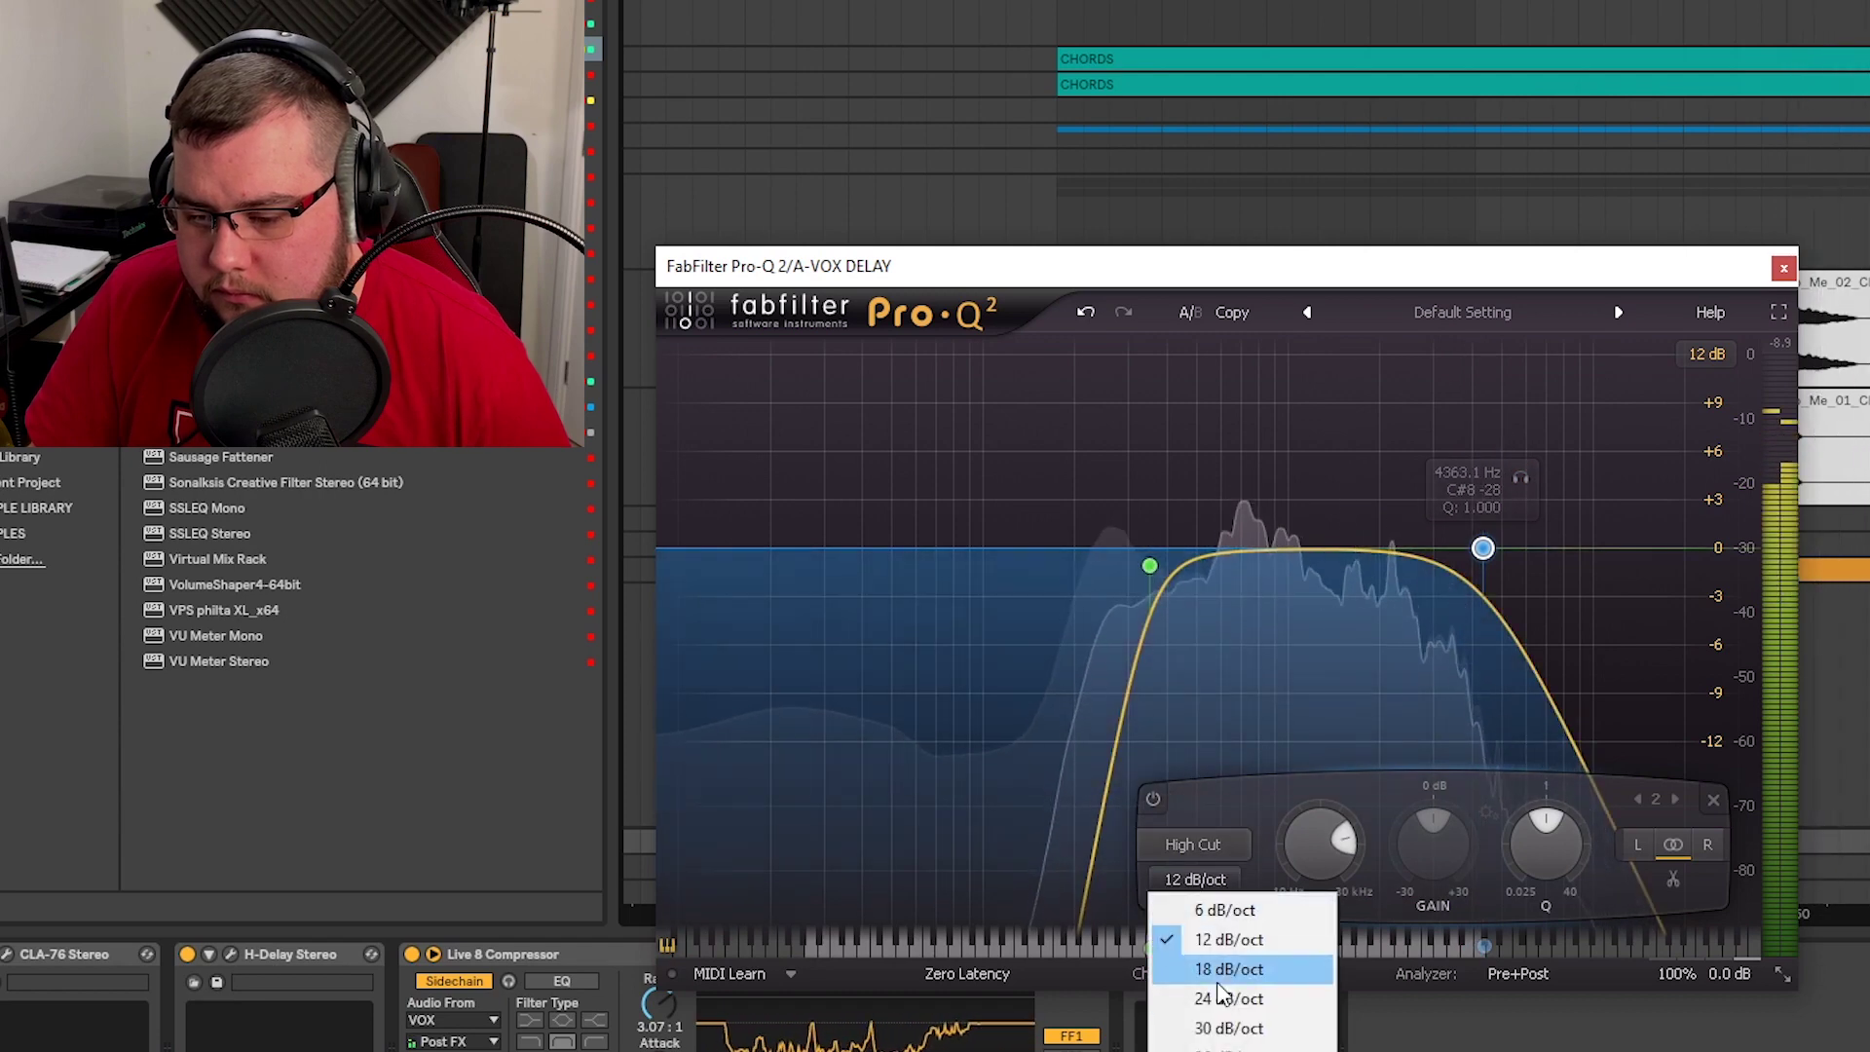
pyautogui.click(1223, 1018)
pyautogui.moveTo(1522, 481)
pyautogui.mouseDown()
pyautogui.moveTo(1527, 498)
pyautogui.moveTo(1549, 488)
pyautogui.mouseUp()
pyautogui.click(1783, 269)
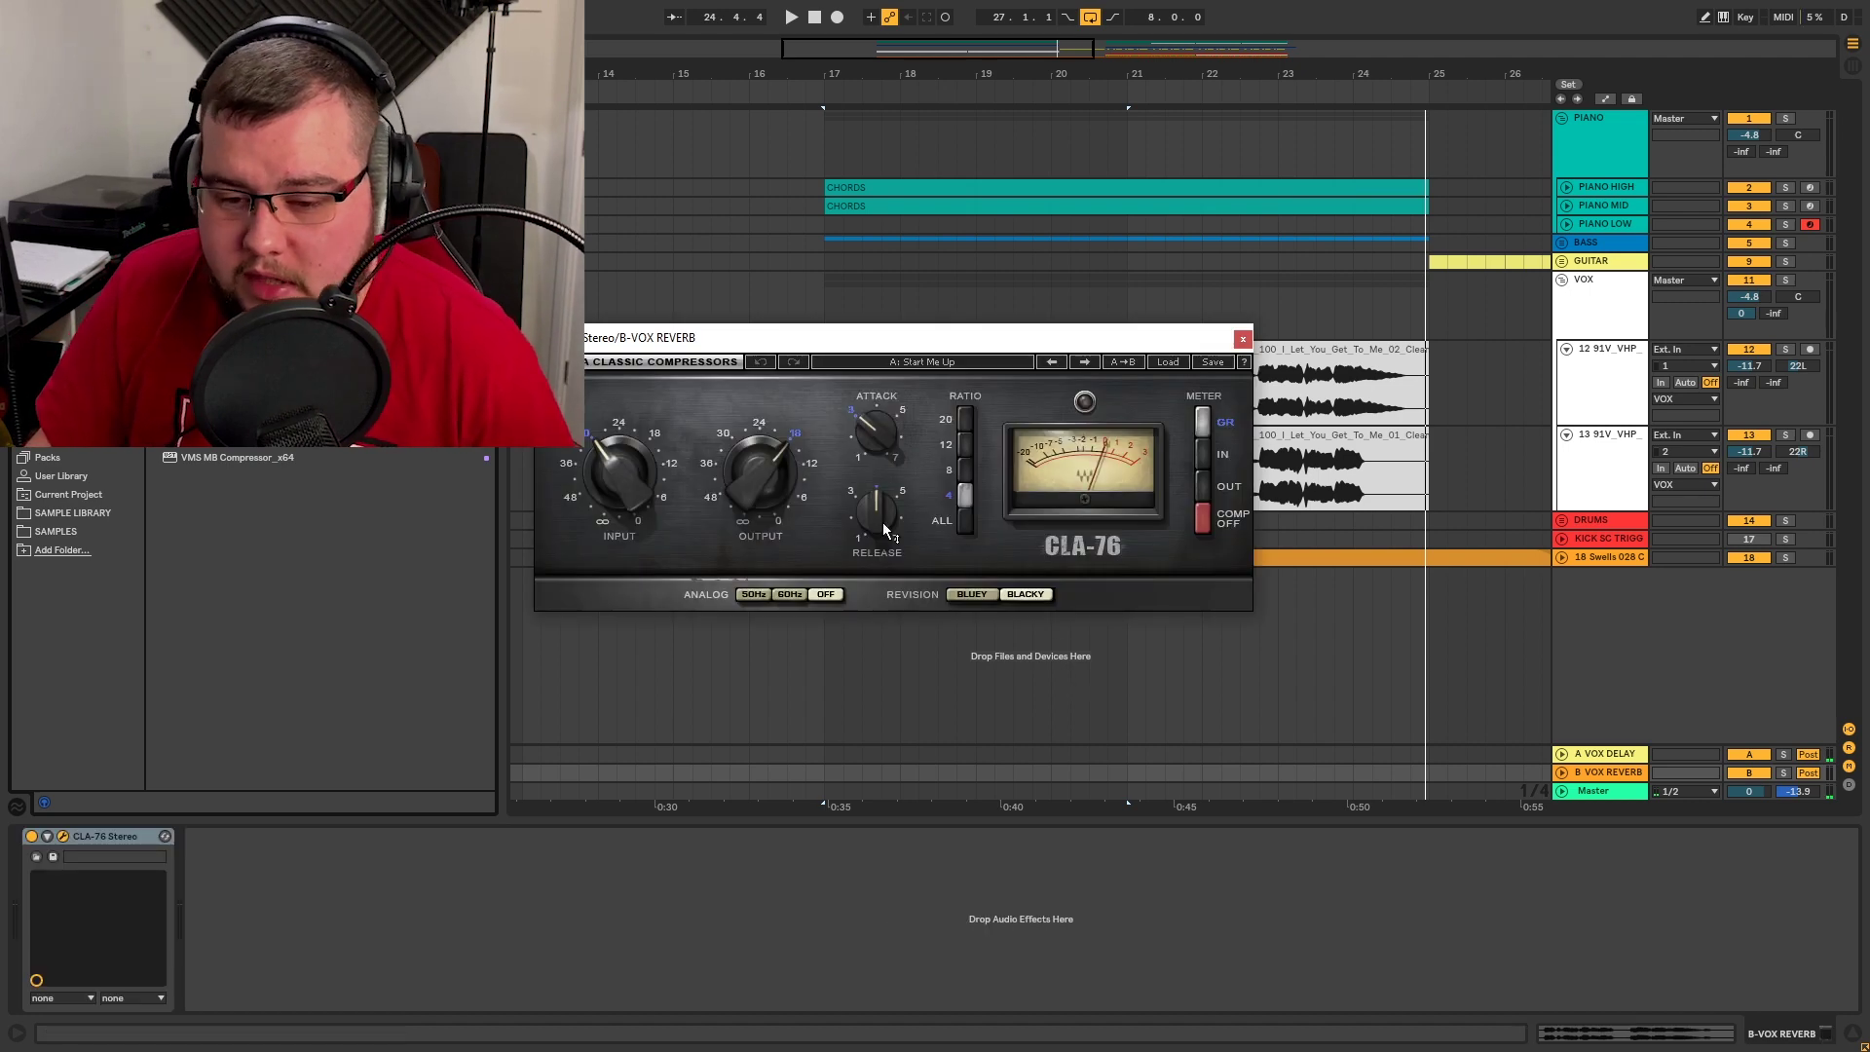
# - Set the VOX group's send B to 0 to feed the VOX REVERB return
pyautogui.click(1771, 314)
pyautogui.write('0')
pyautogui.press('Return')
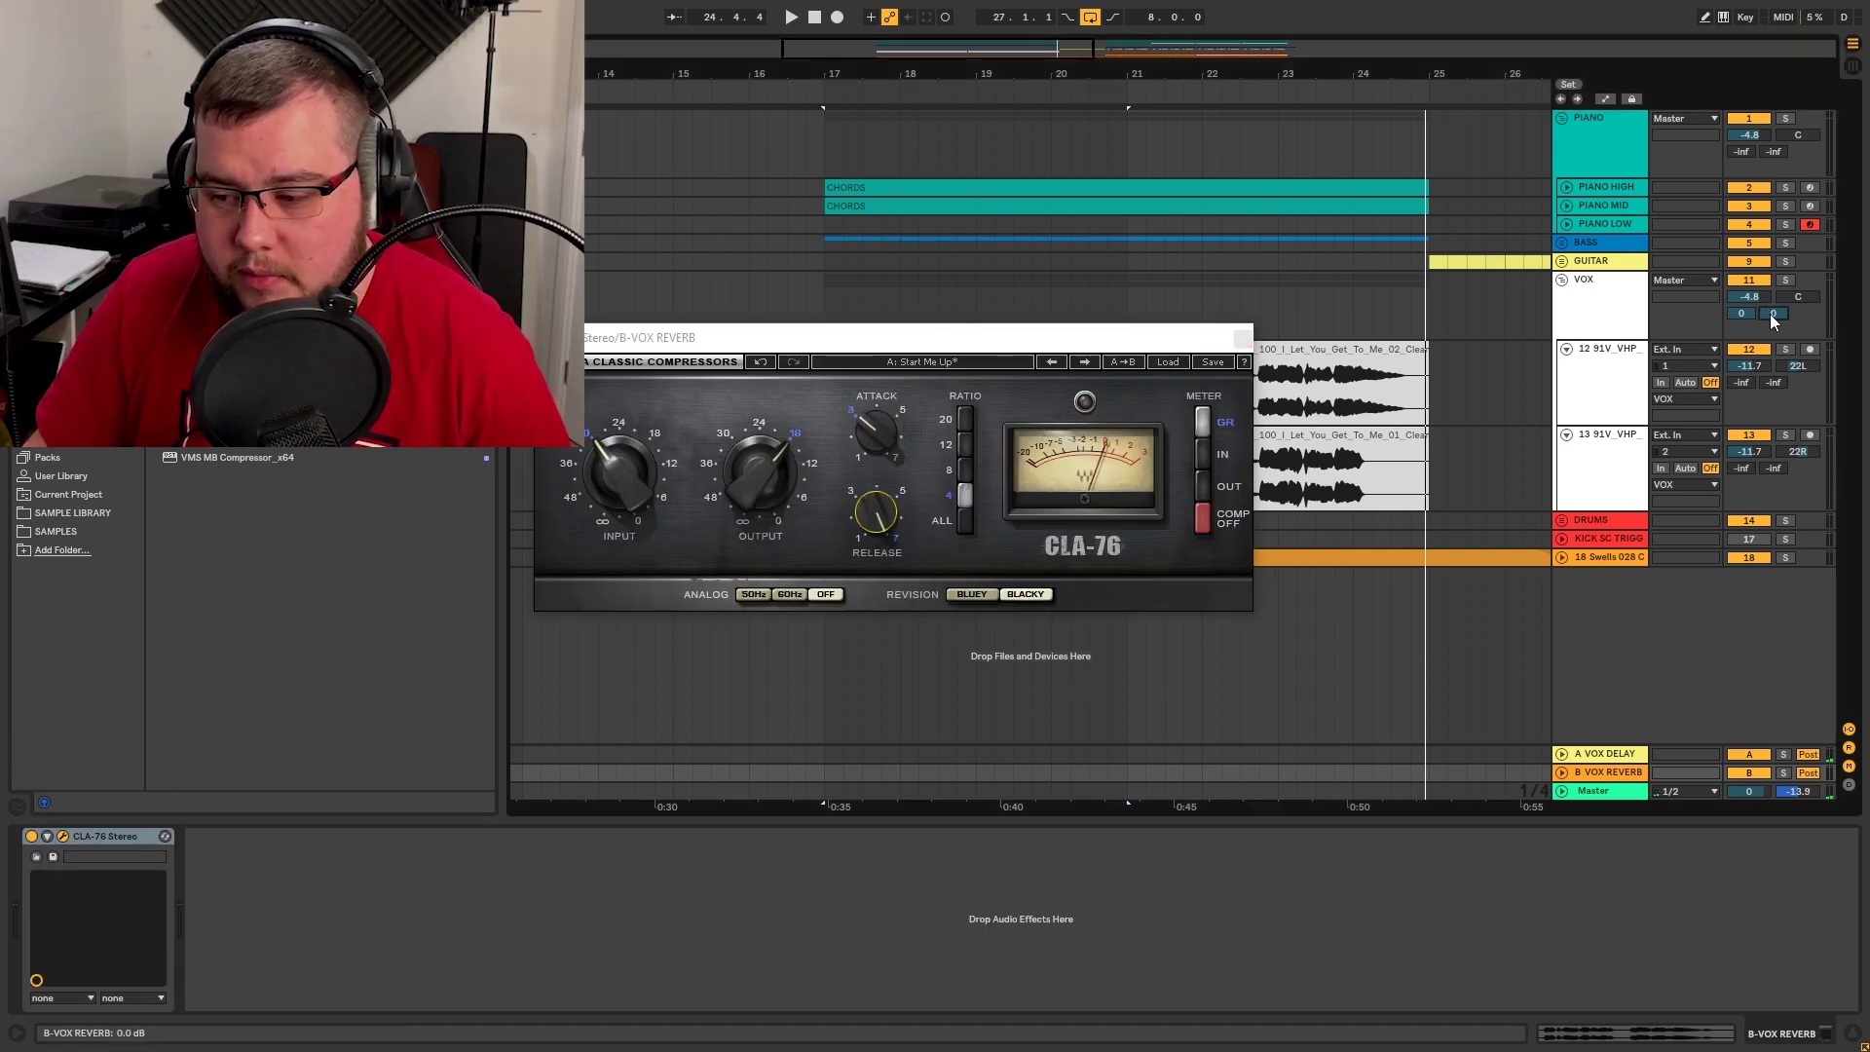
# - Unfold the VOX DELAY and VOX REVERB returns, play the song to check the CLA-76 compression on VOX REVERB, and close its window
pyautogui.click(1563, 754)
pyautogui.click(1559, 773)
pyautogui.press('space')
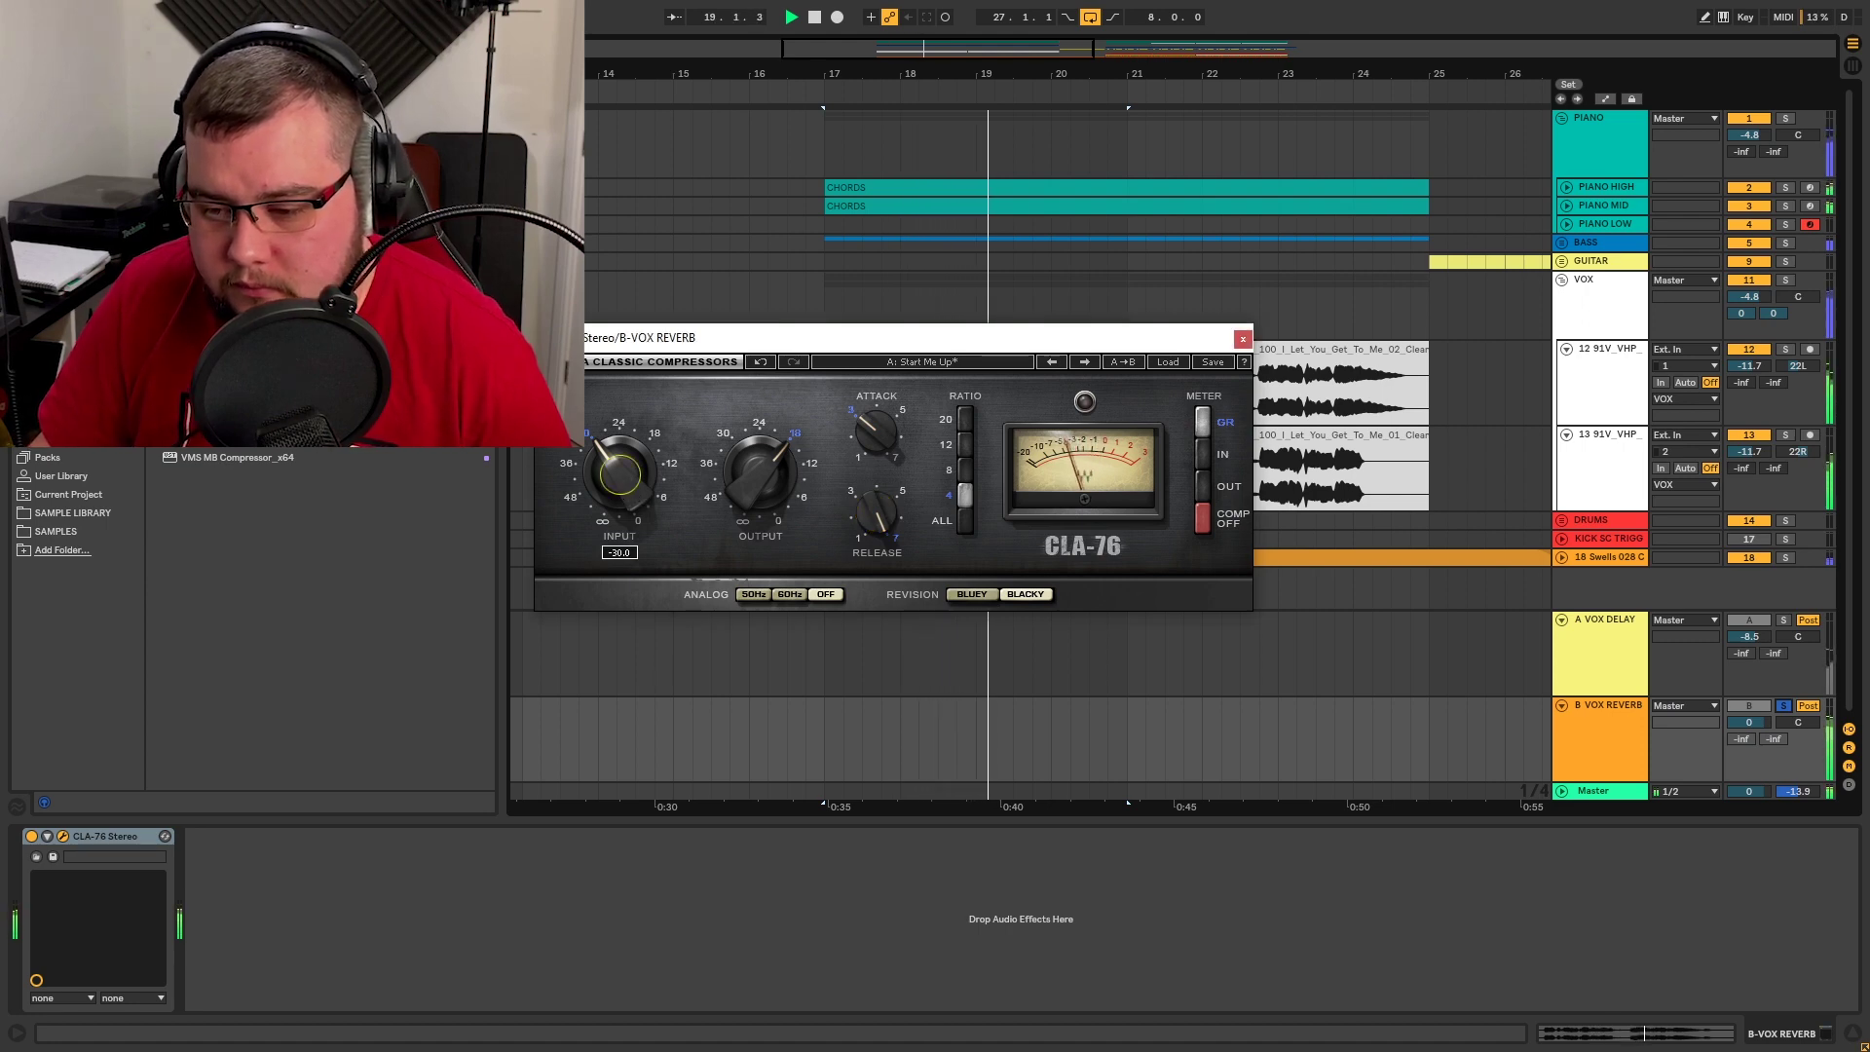
pyautogui.click(1242, 339)
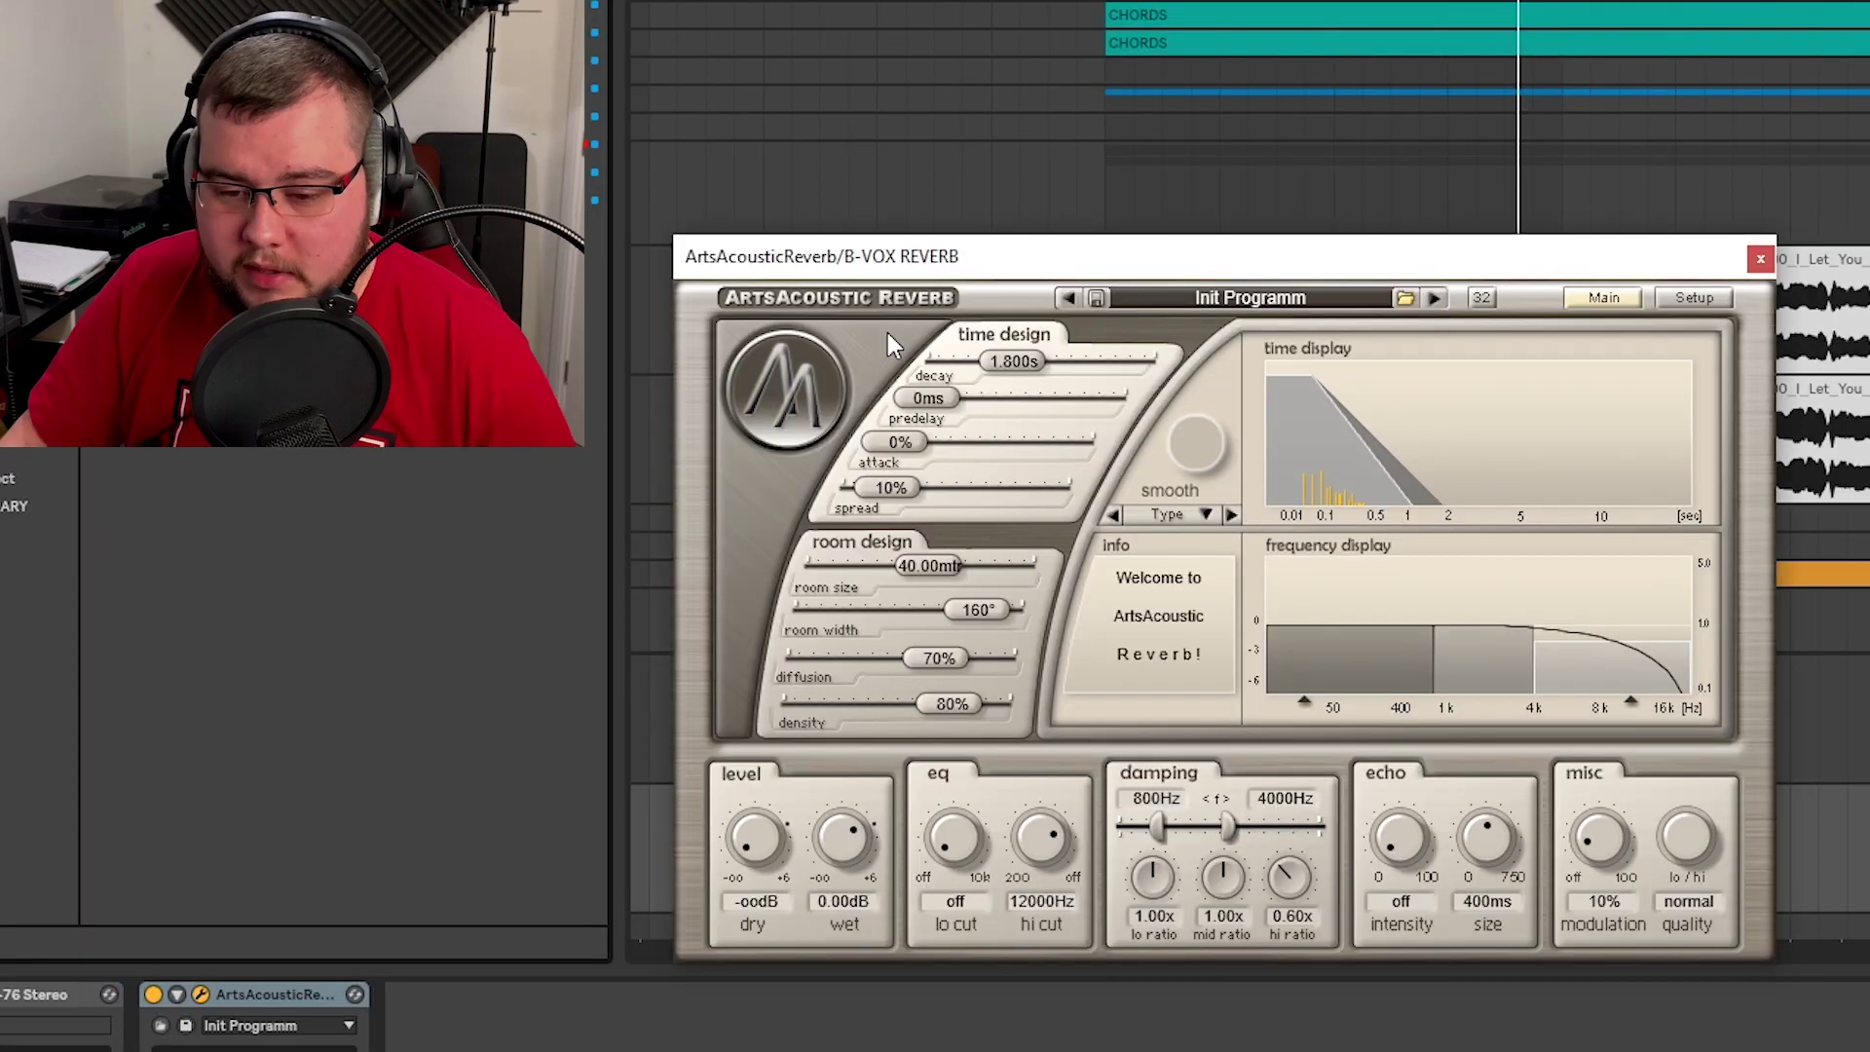
# - Load the factory preset female pop voice big 80s room into ArtsAcoustic Reverb on VOX REVERB and start playback
pyautogui.moveTo(1442, 251); pyautogui.dragTo(1458, 224)
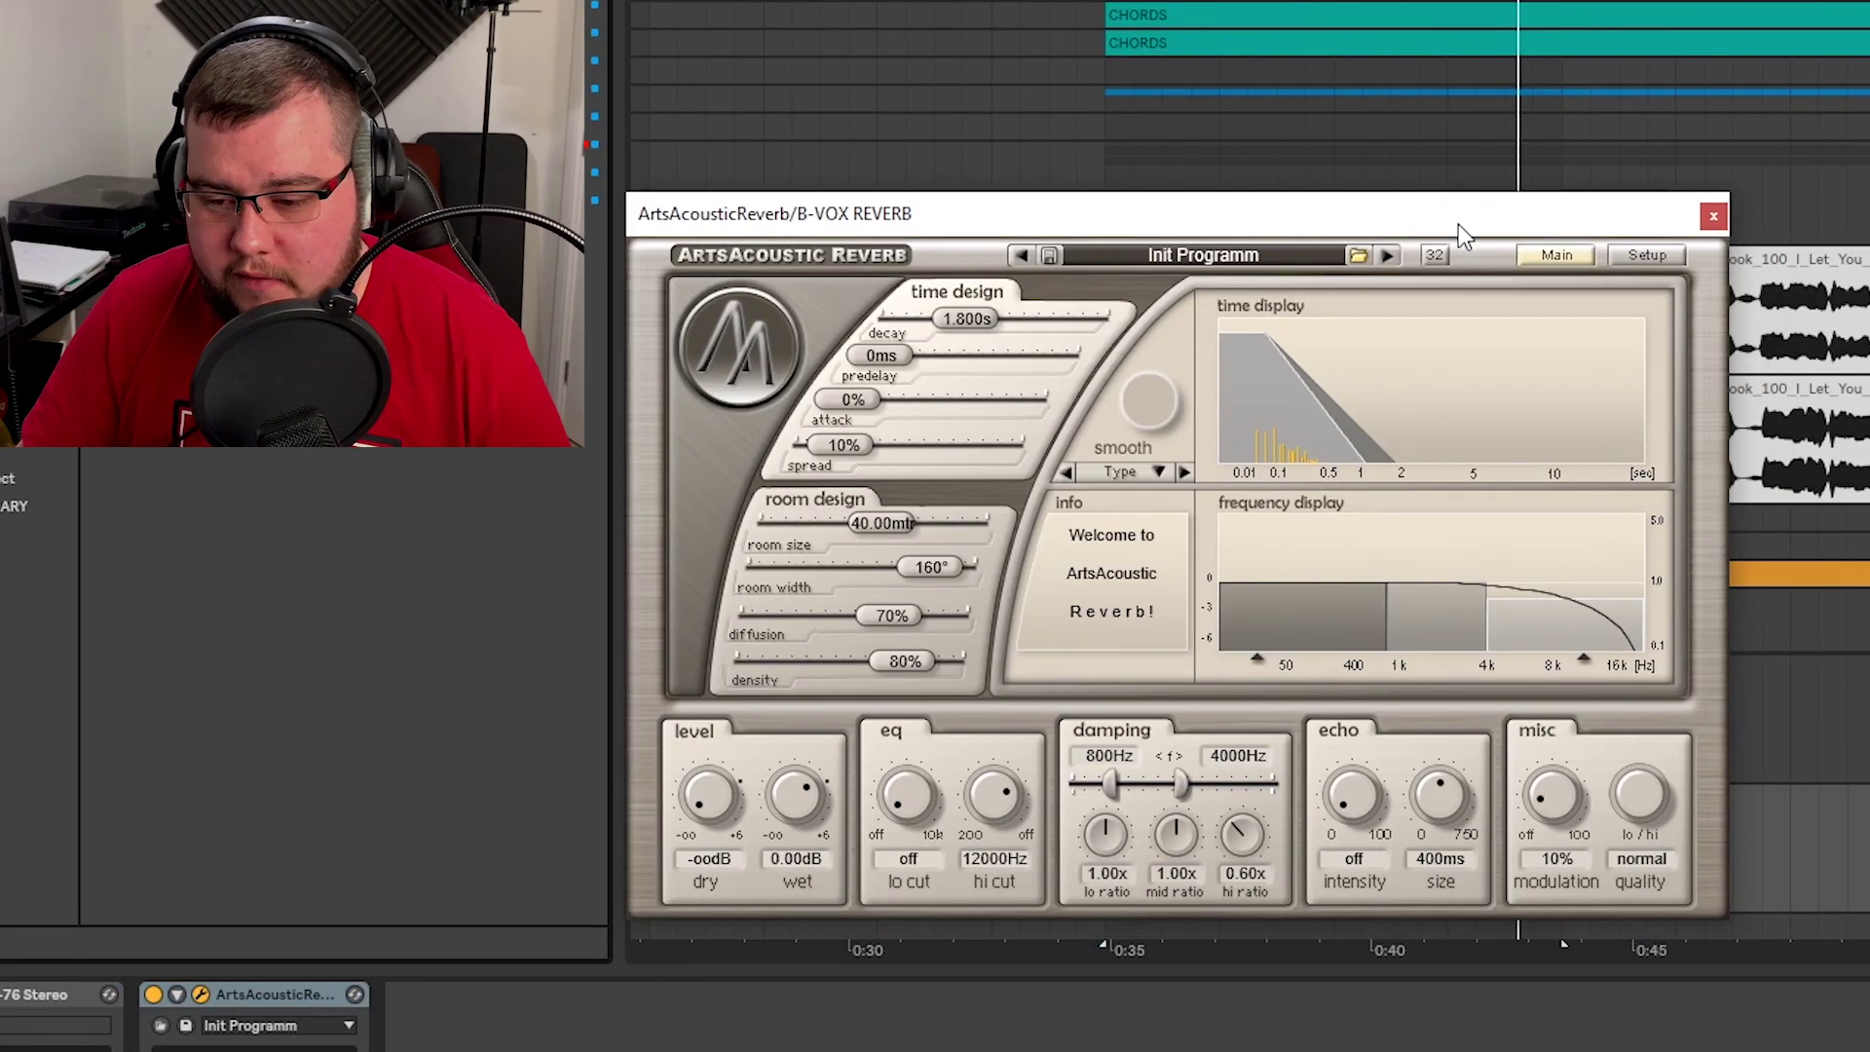
pyautogui.click(1359, 256)
pyautogui.moveTo(1457, 404)
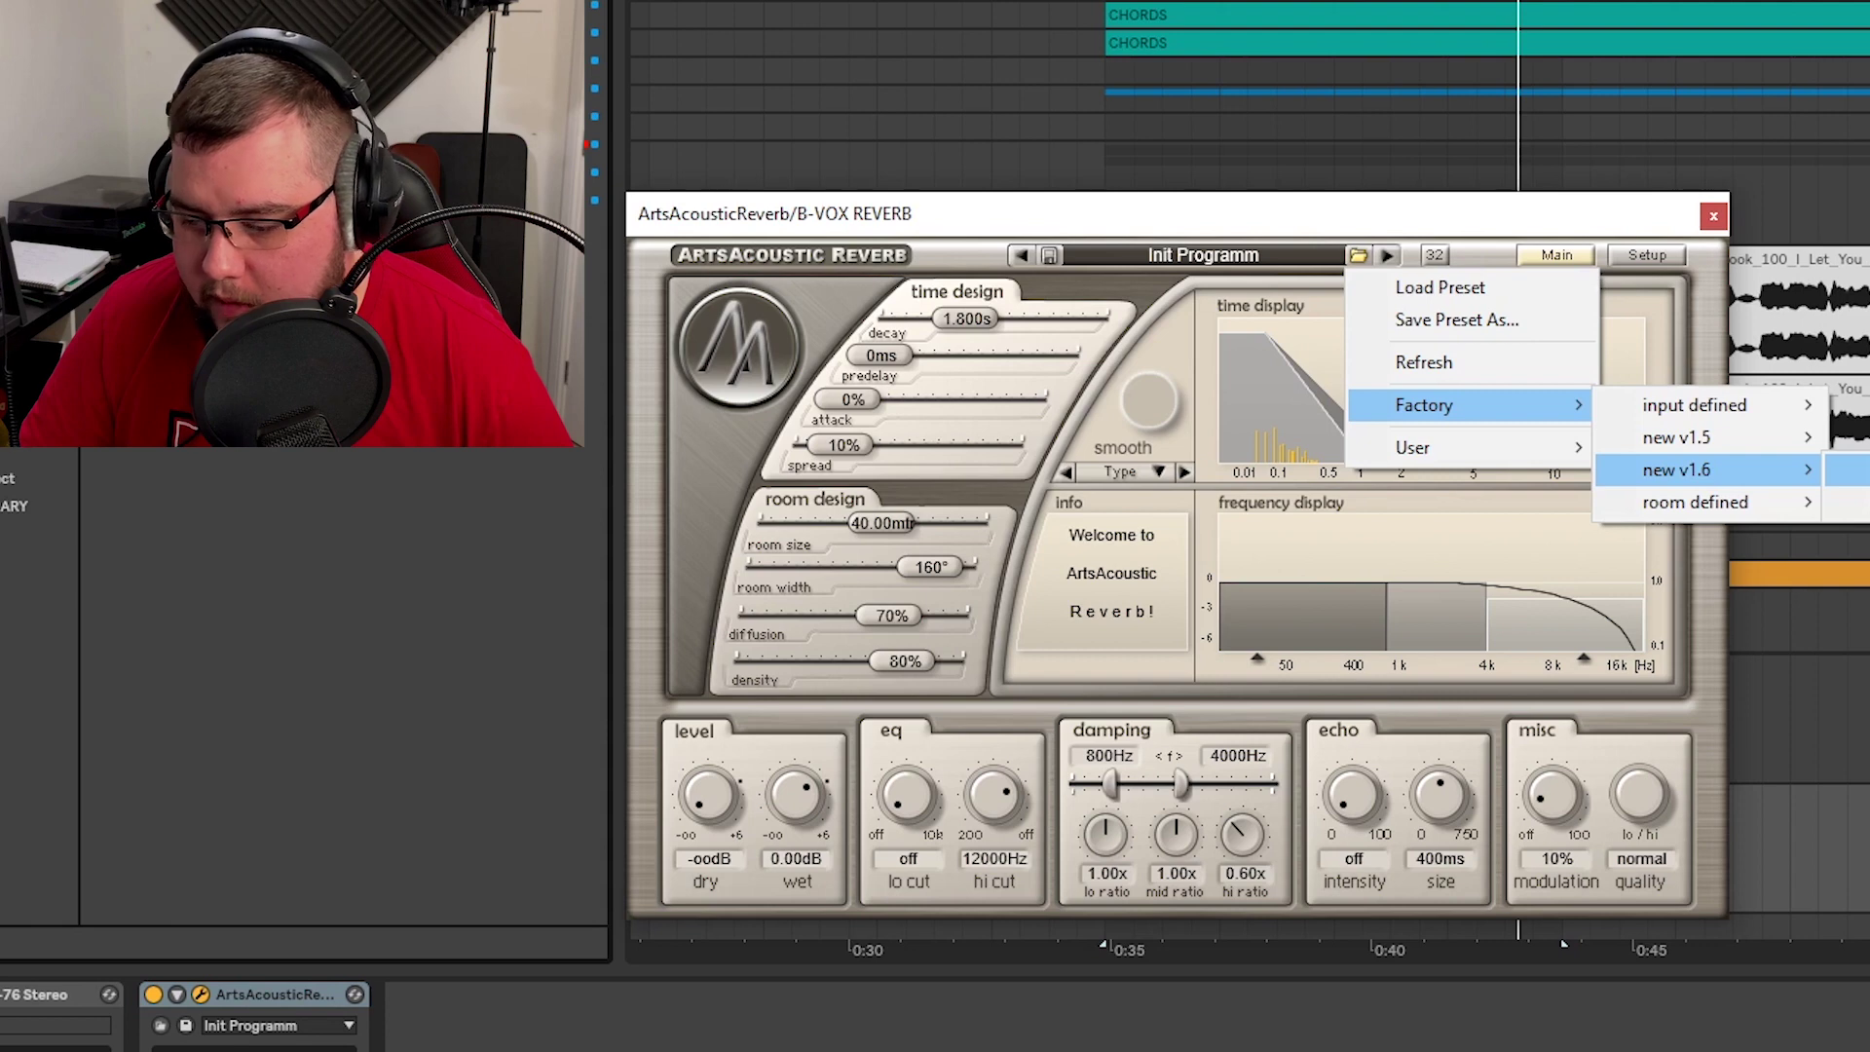
pyautogui.press('space')
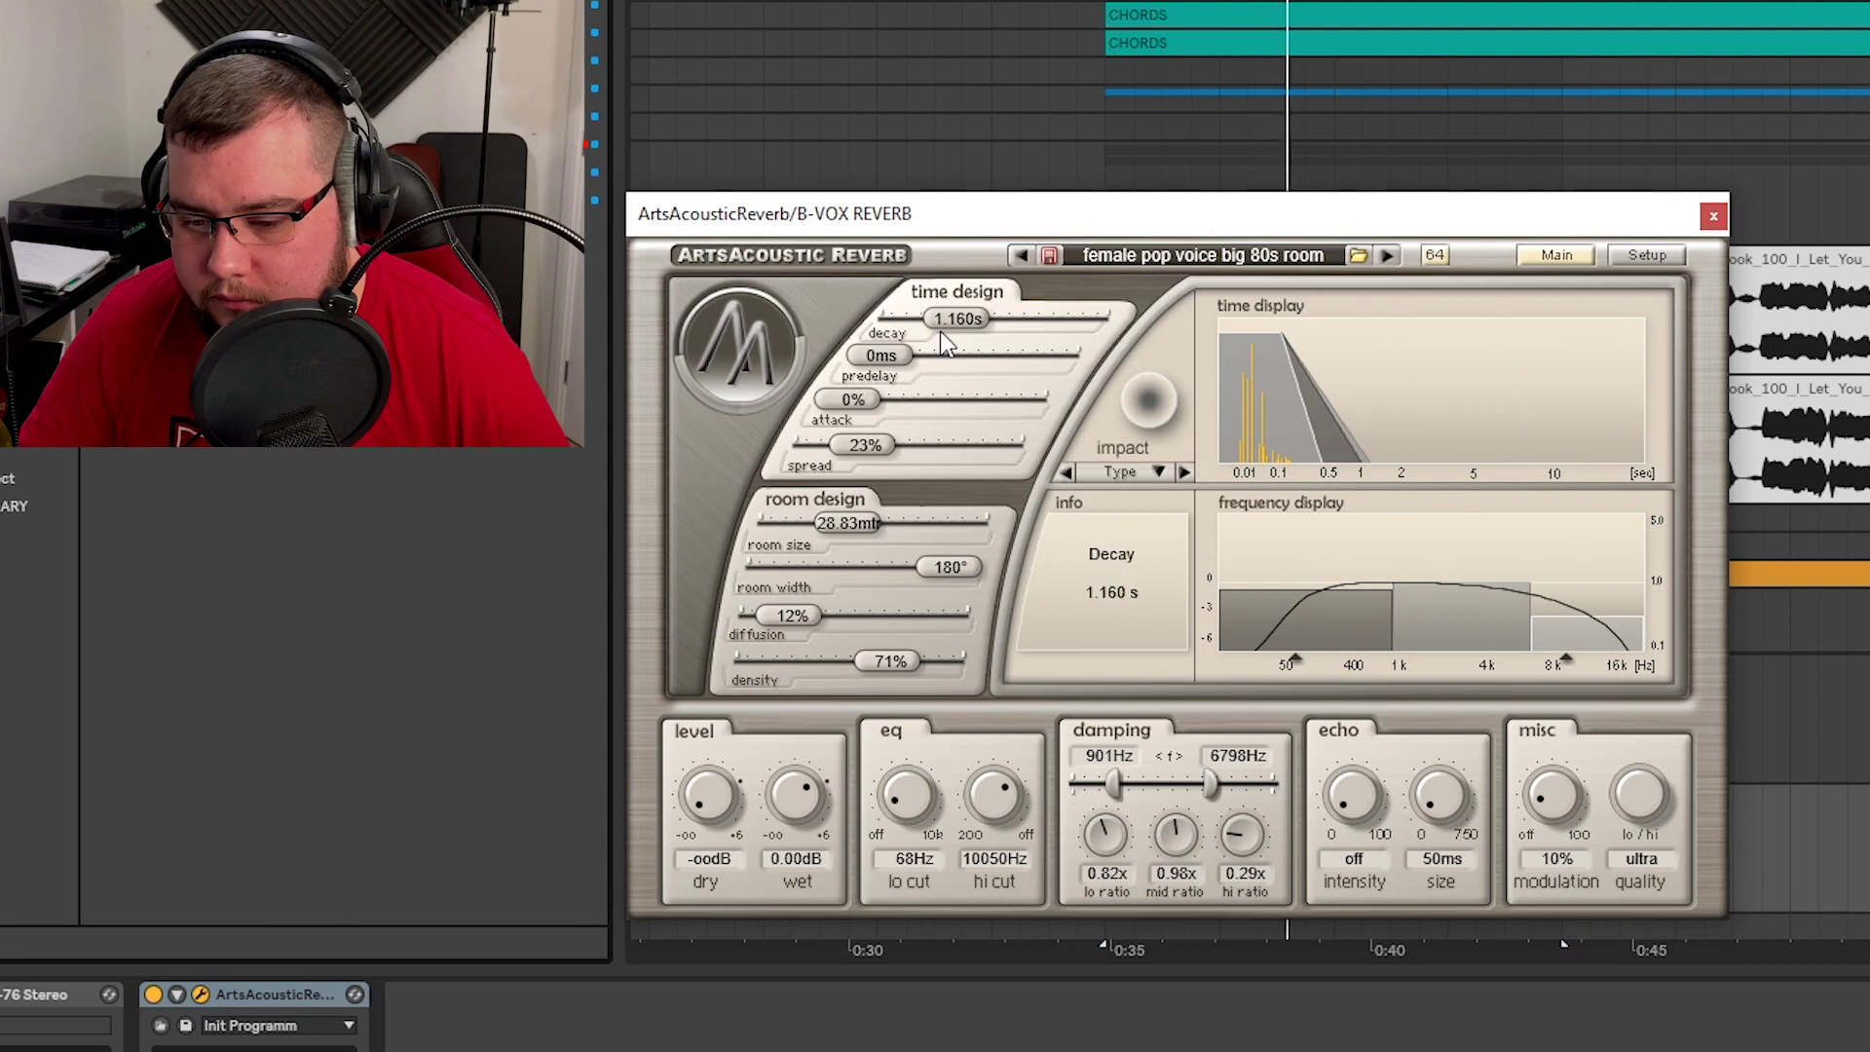
# - Set the reverb's decay to 3.927 s, lo cut to 290 Hz, hi ratio to 0.63x and lo ratio to 0.74x, and close it
pyautogui.moveTo(971, 322); pyautogui.dragTo(995, 336)
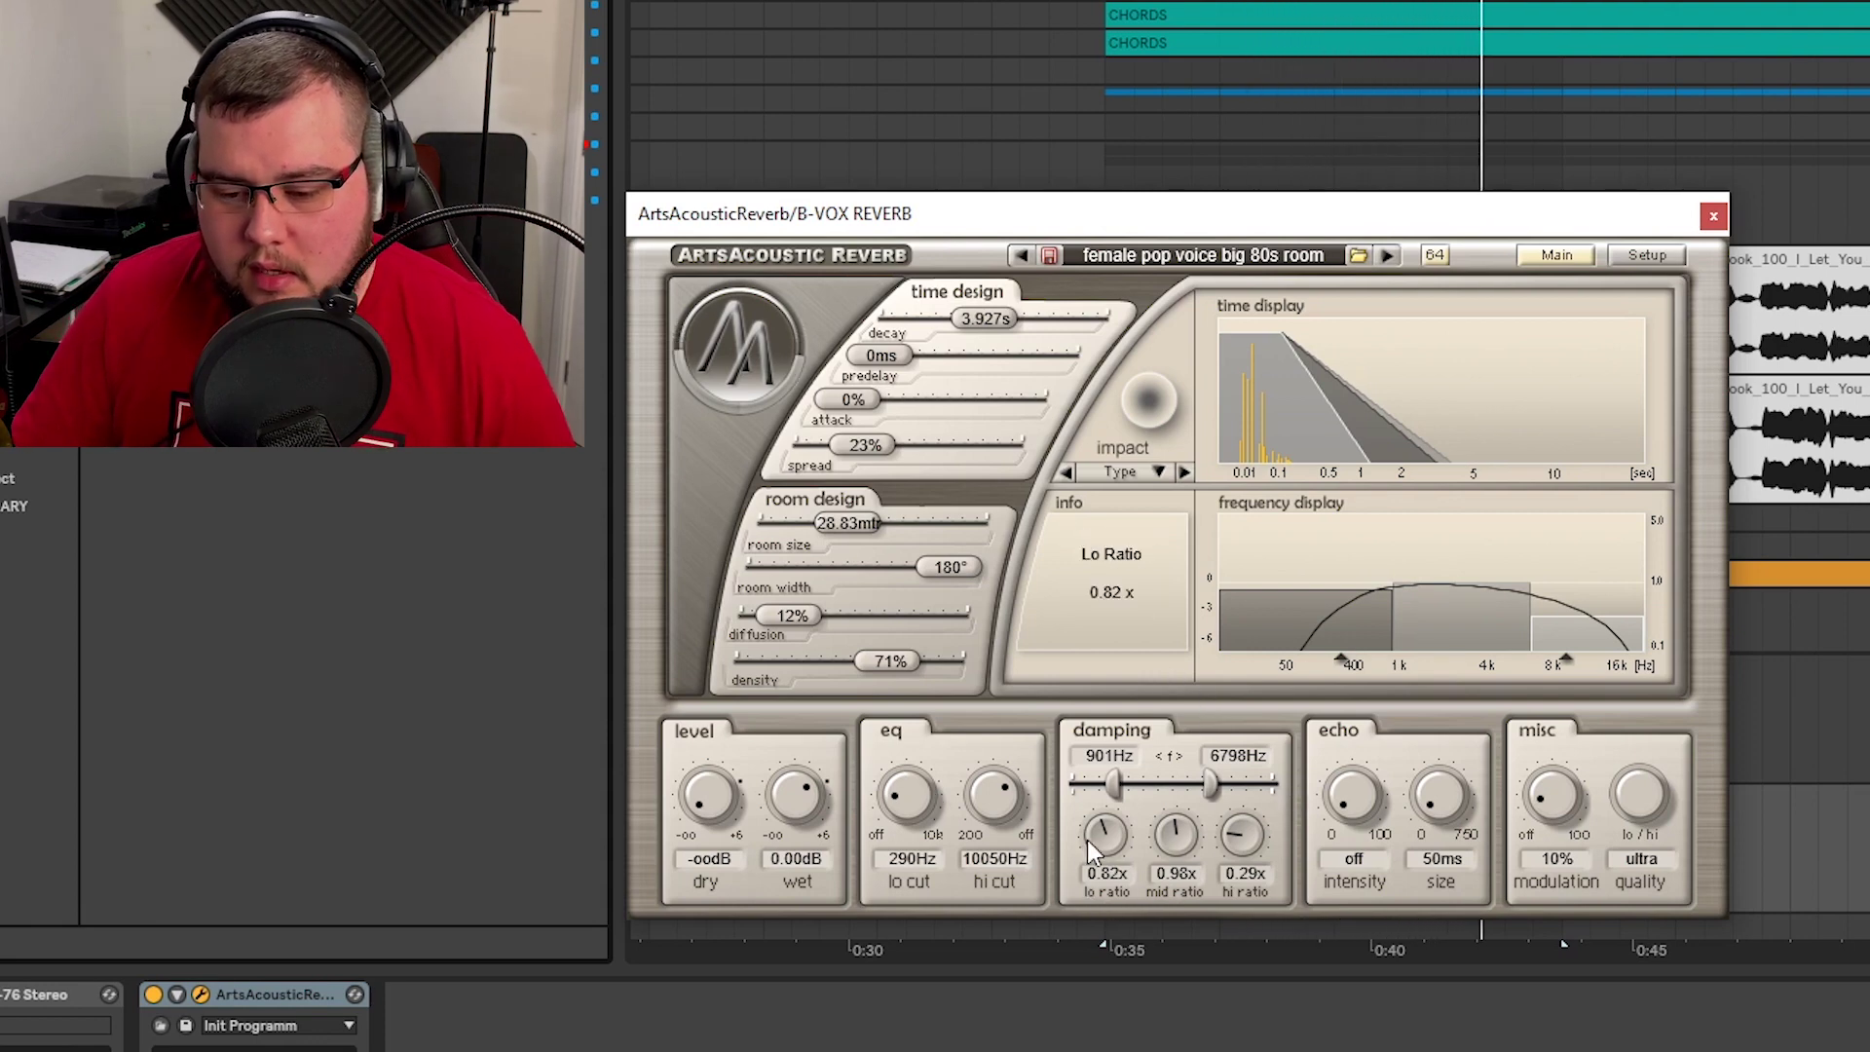
pyautogui.moveTo(1237, 851); pyautogui.dragTo(1260, 809)
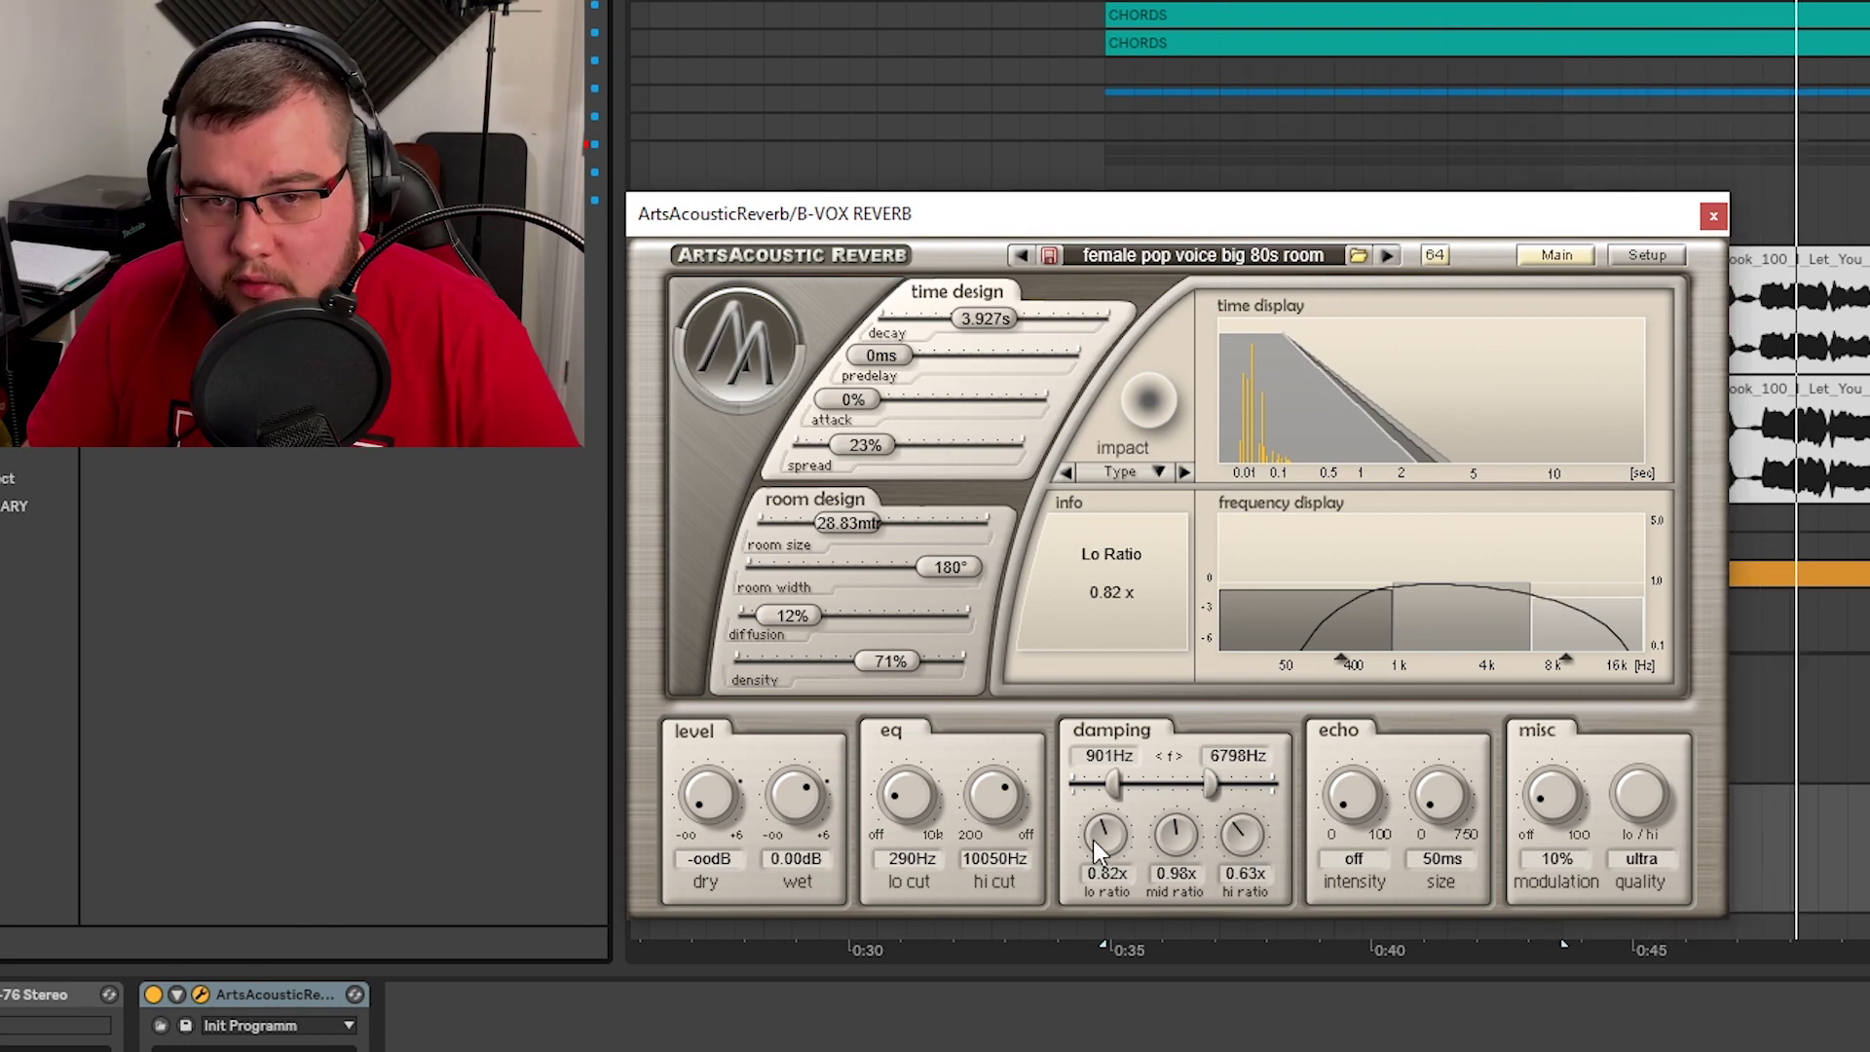
pyautogui.moveTo(1093, 840); pyautogui.dragTo(1093, 845)
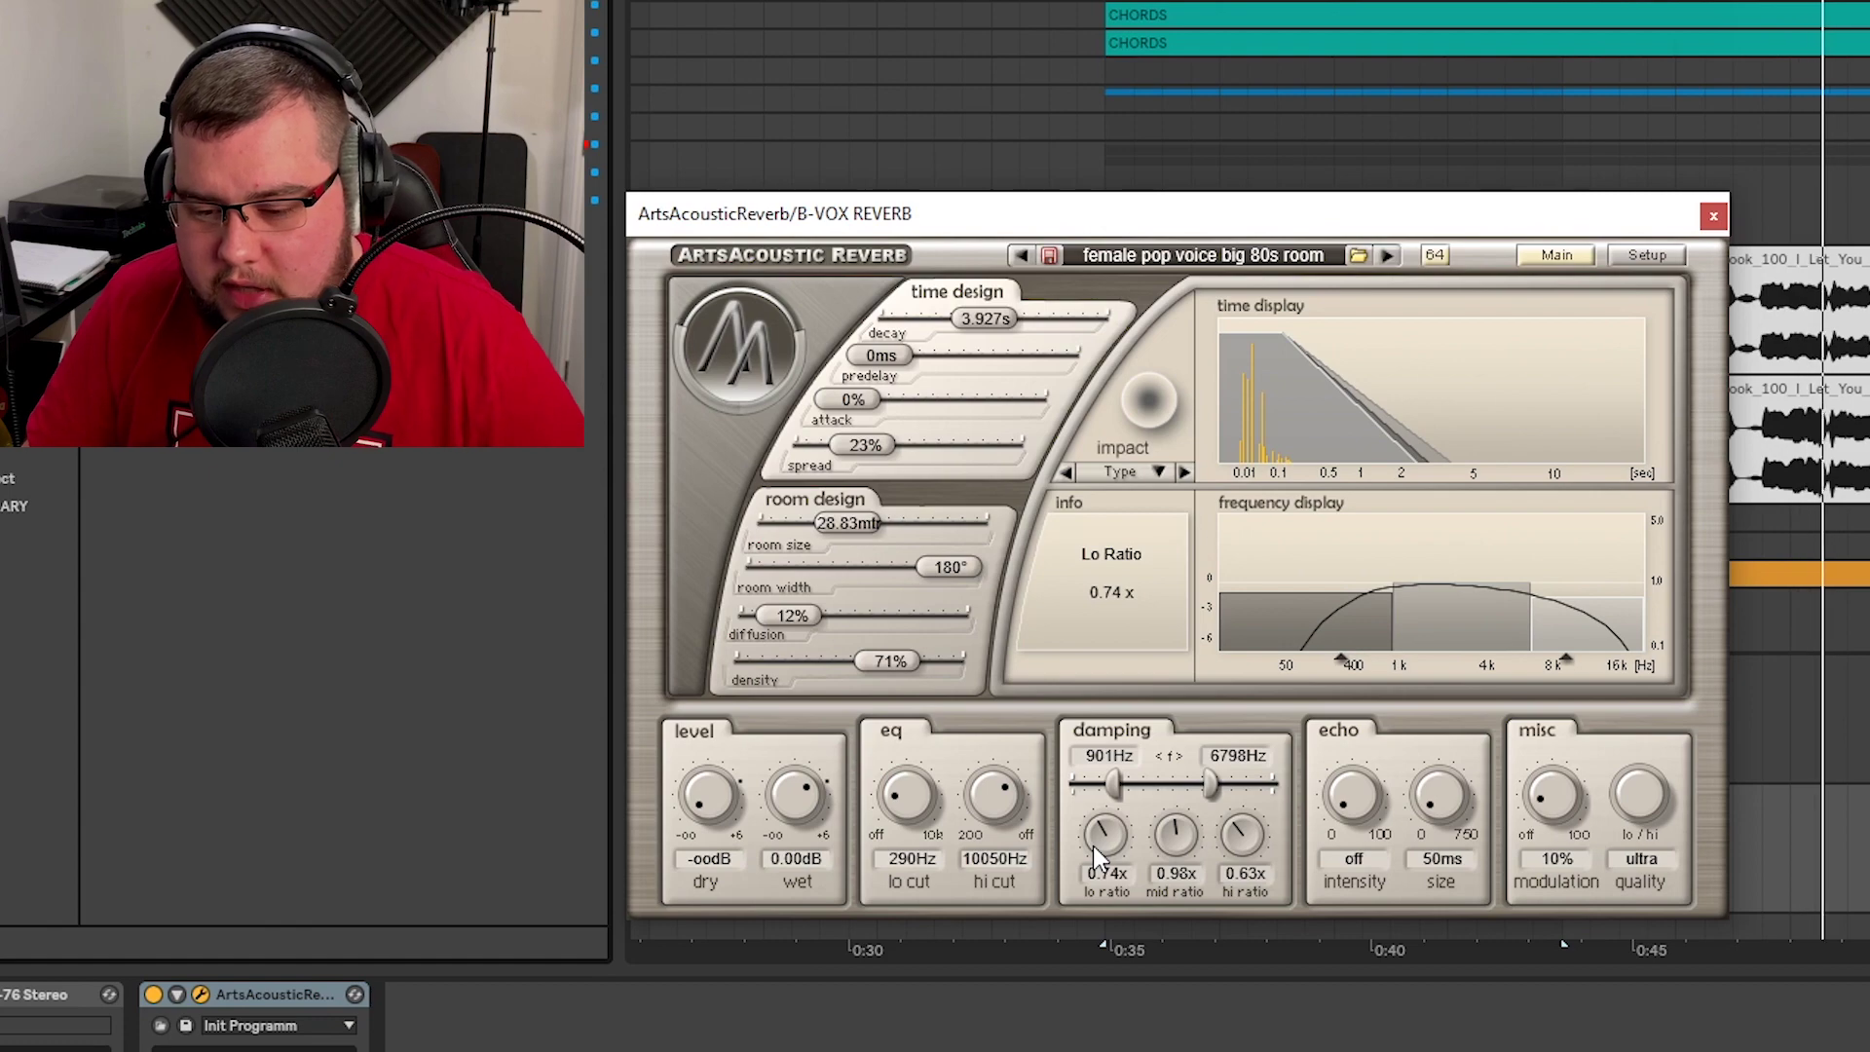
pyautogui.click(1713, 217)
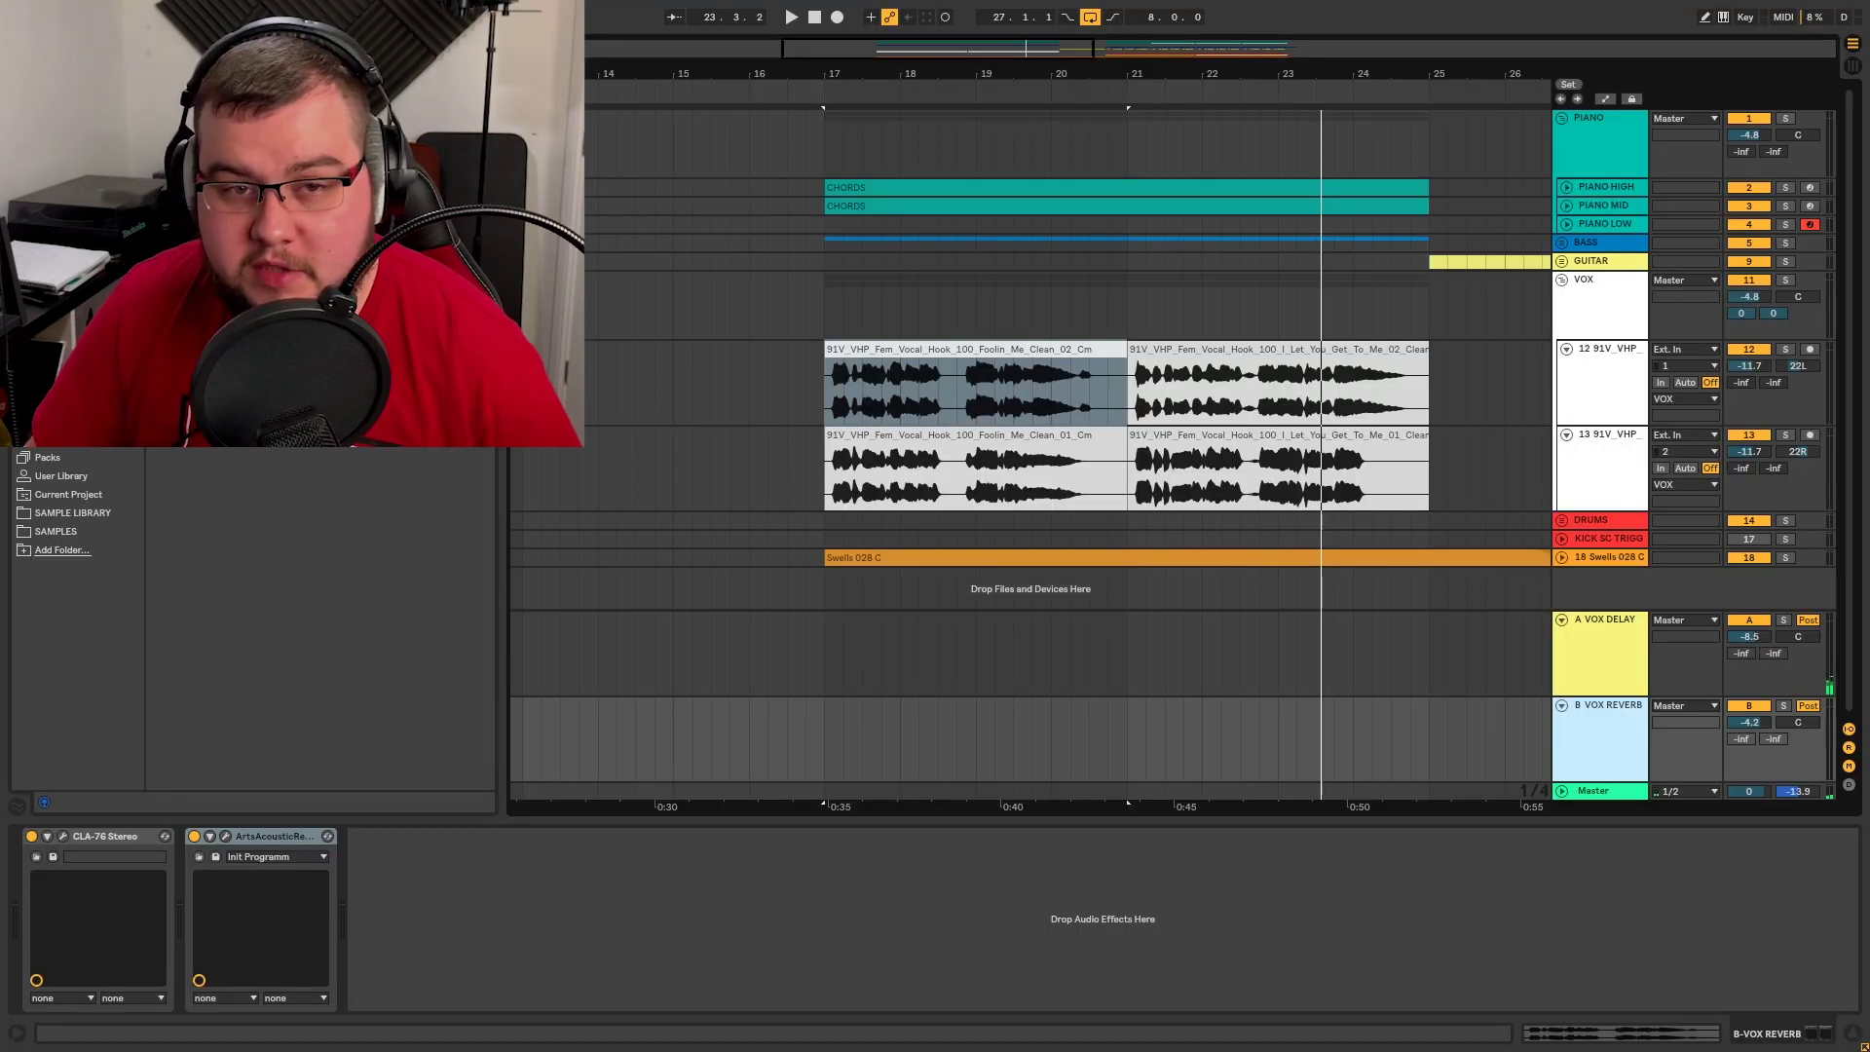
# - Add a Live 8 Compressor after the reverb on VOX REVERB, sidechained from VOX with a 3.32:1 ratio
pyautogui.hotkey('ctrl', 'f')
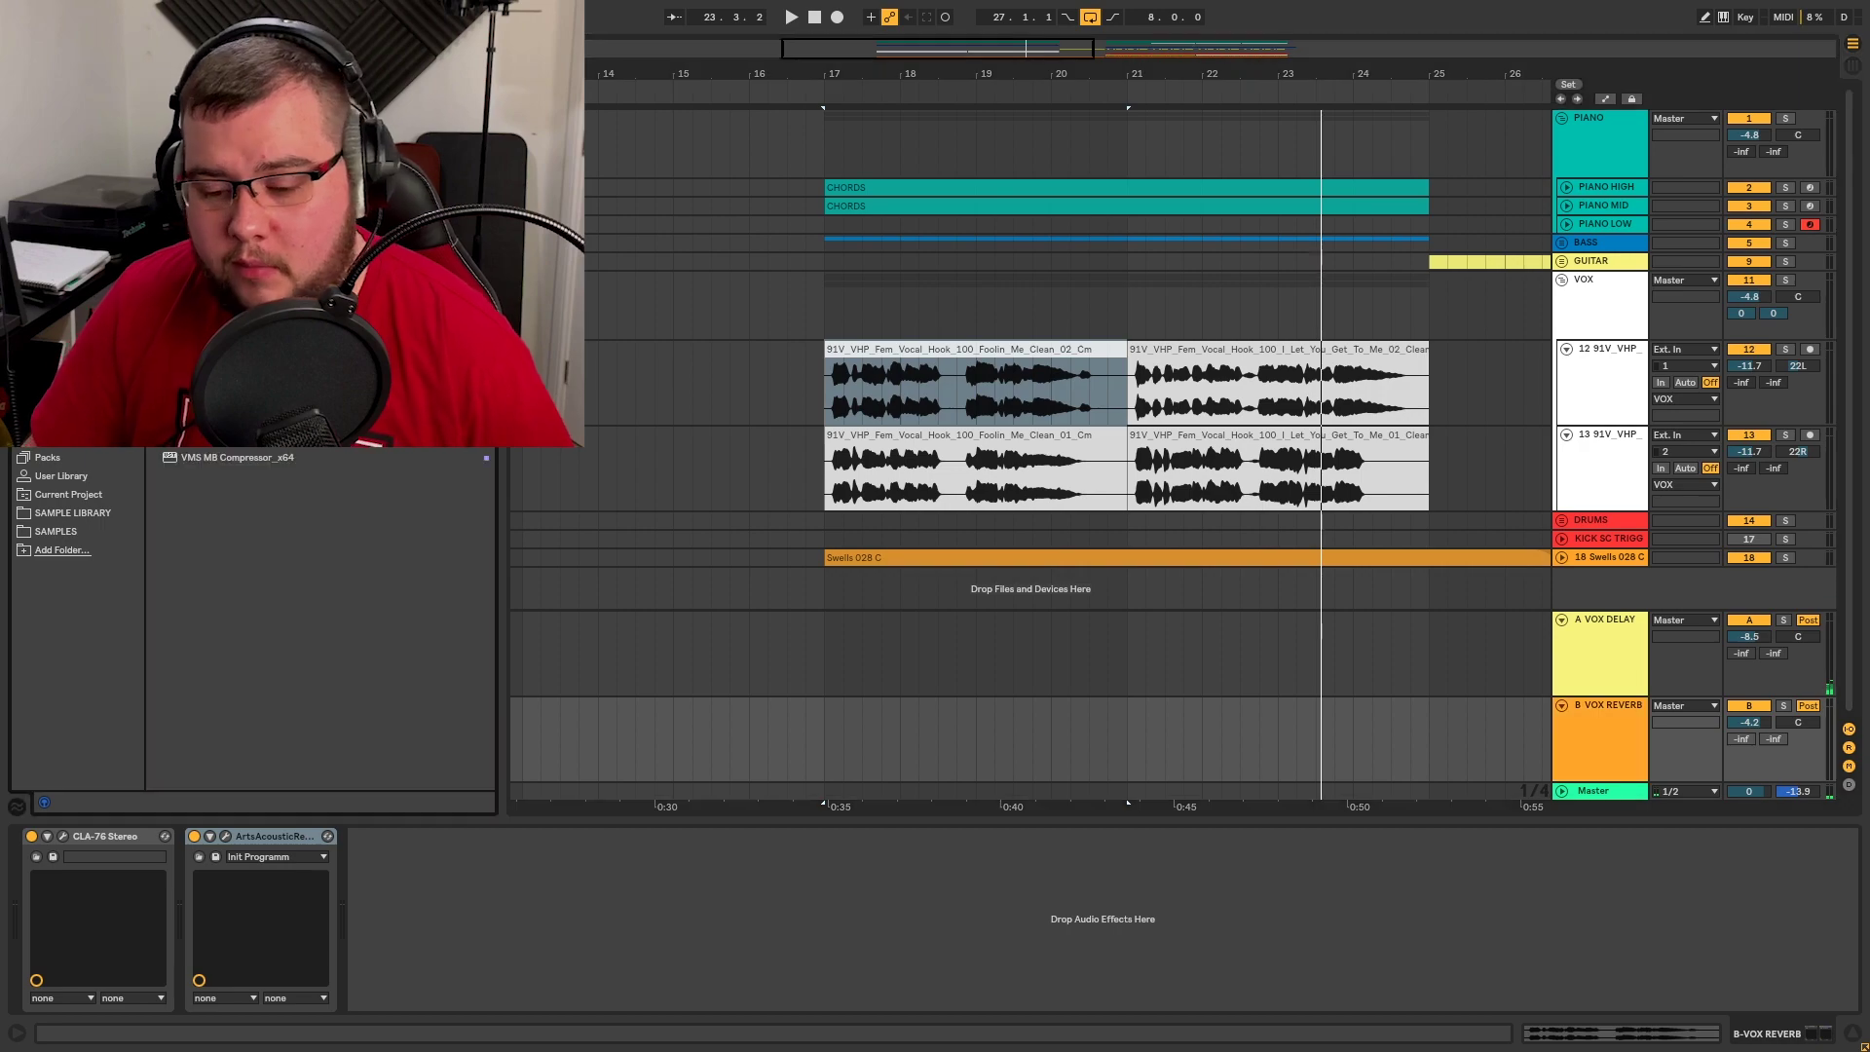
pyautogui.press('Return')
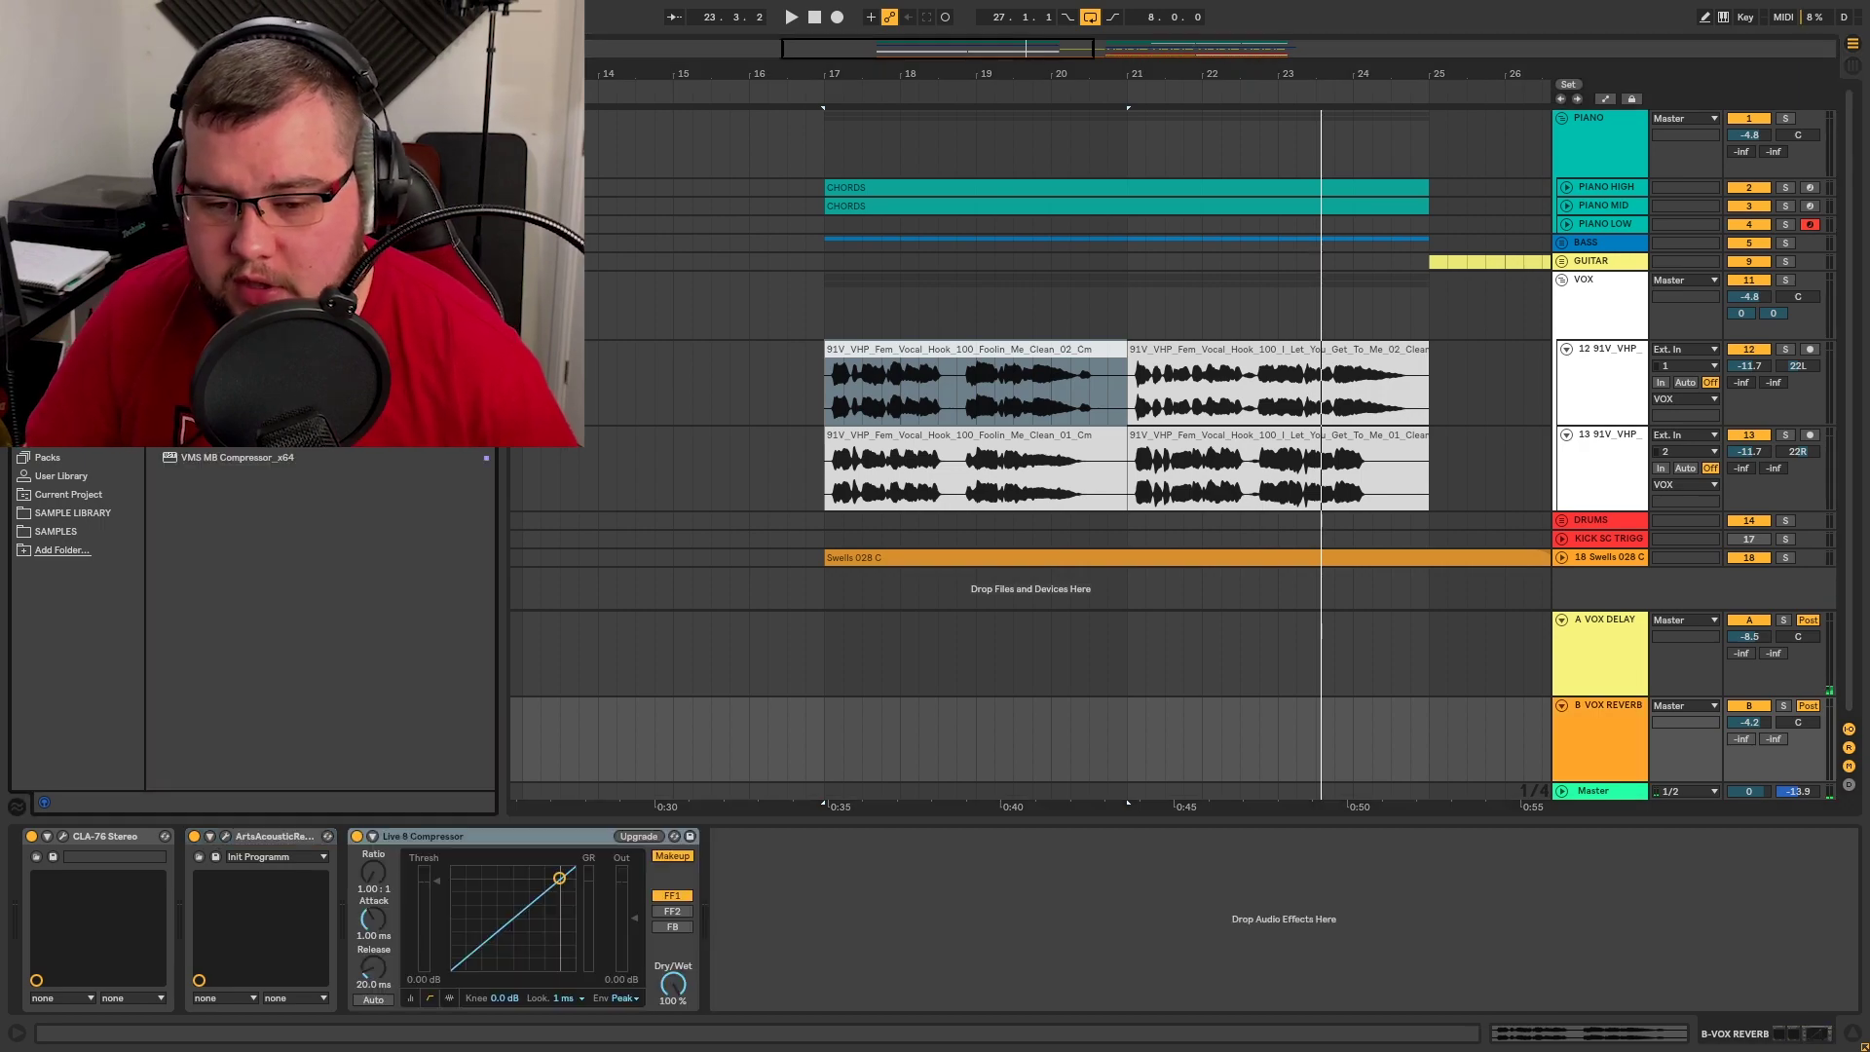
pyautogui.click(374, 837)
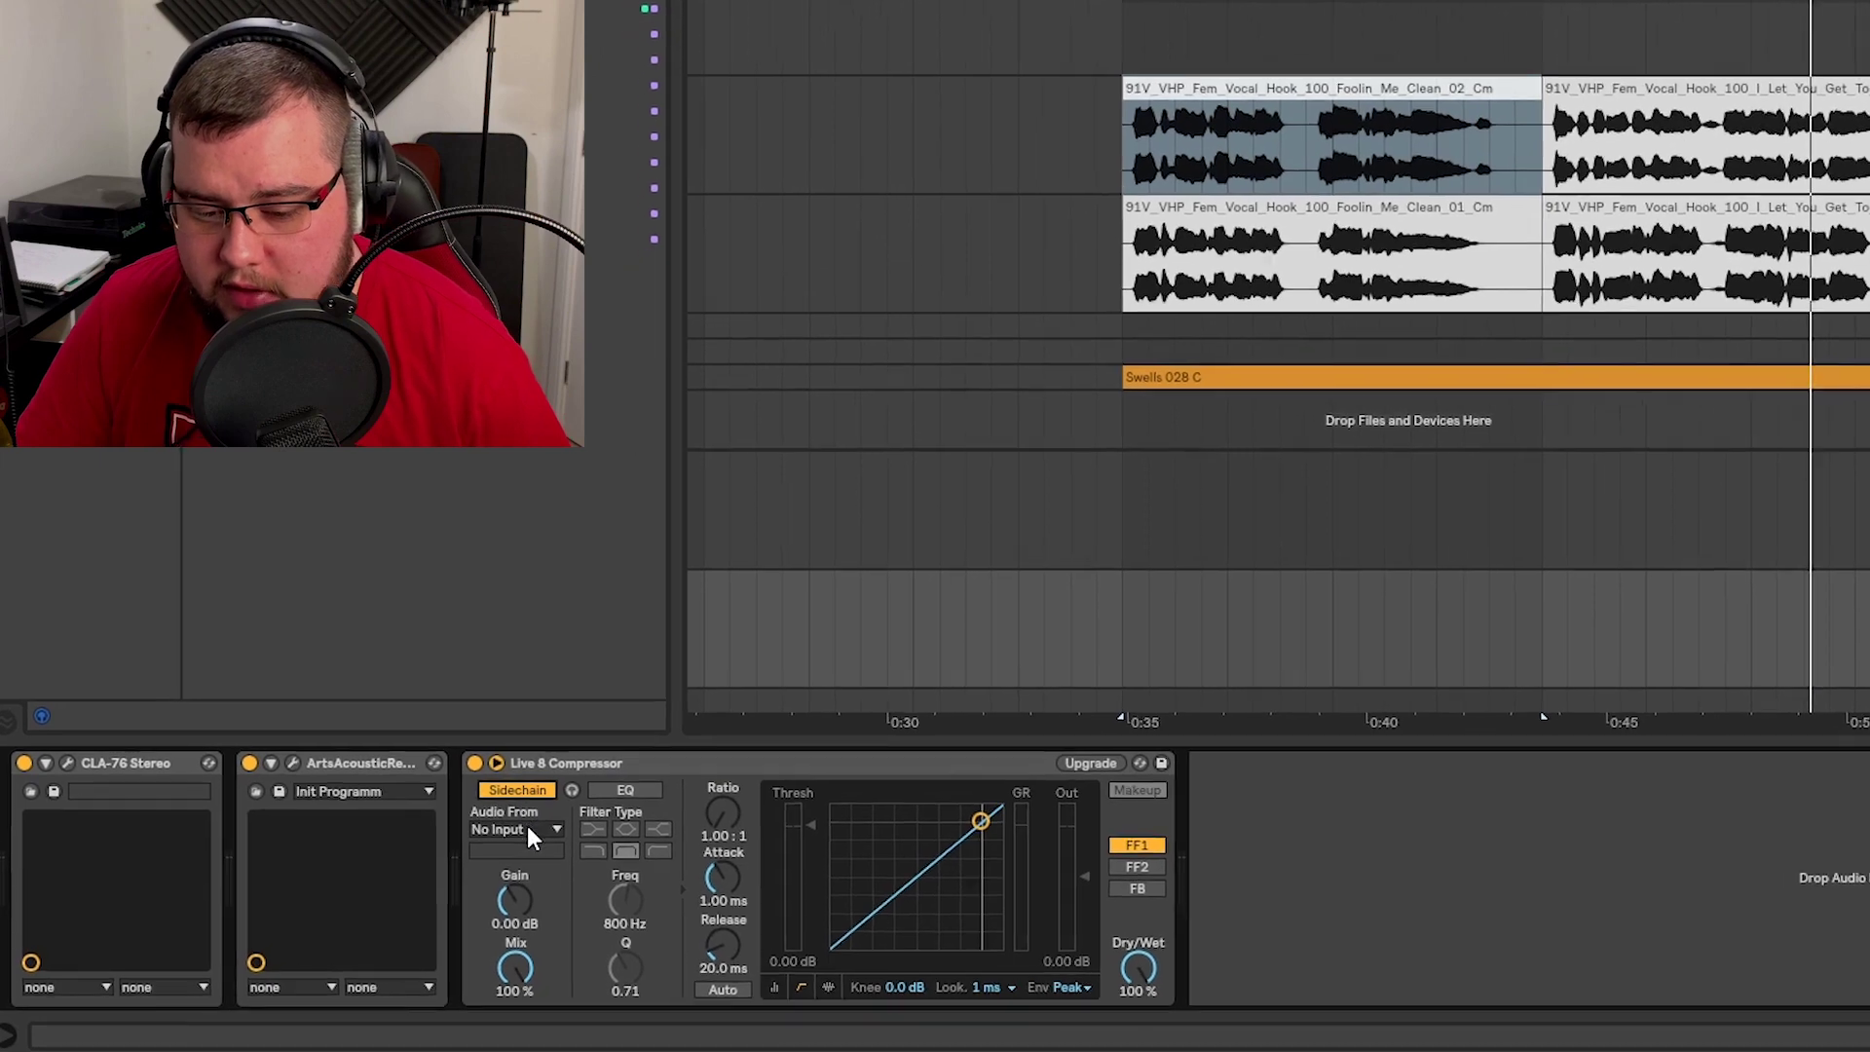
pyautogui.click(528, 833)
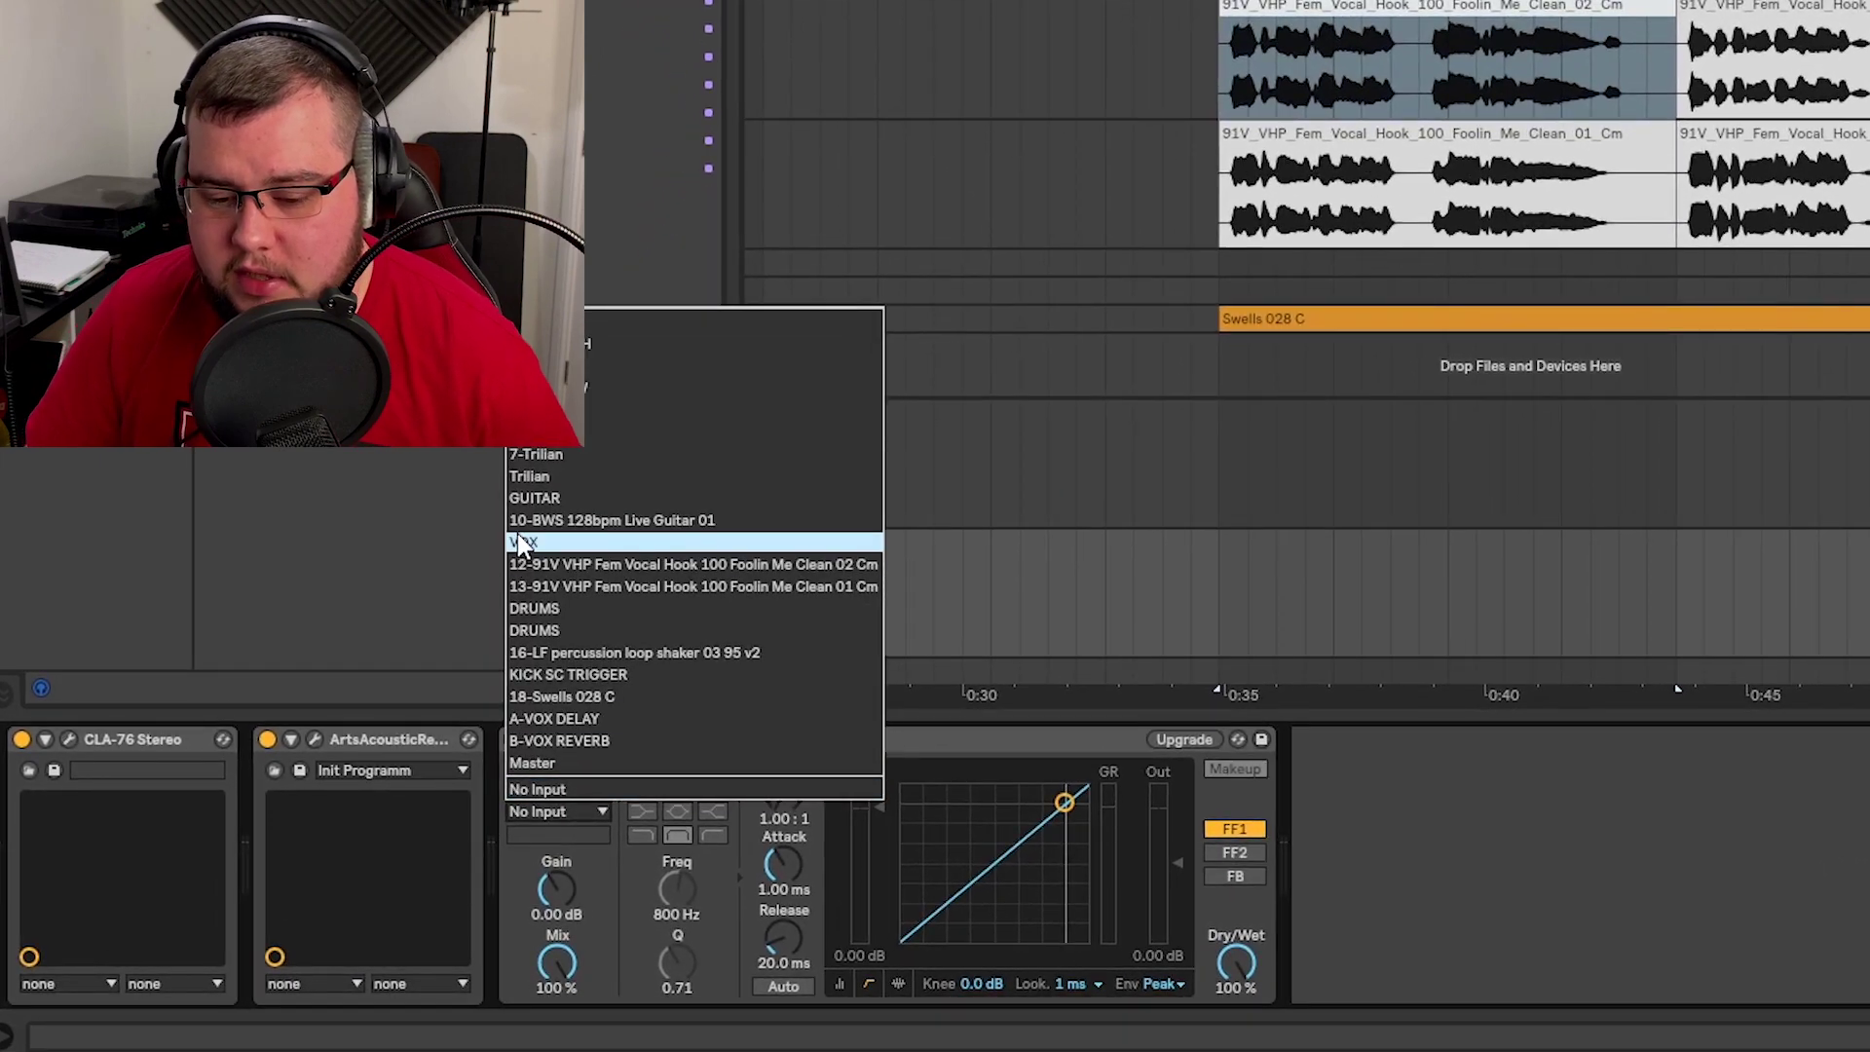
pyautogui.click(478, 575)
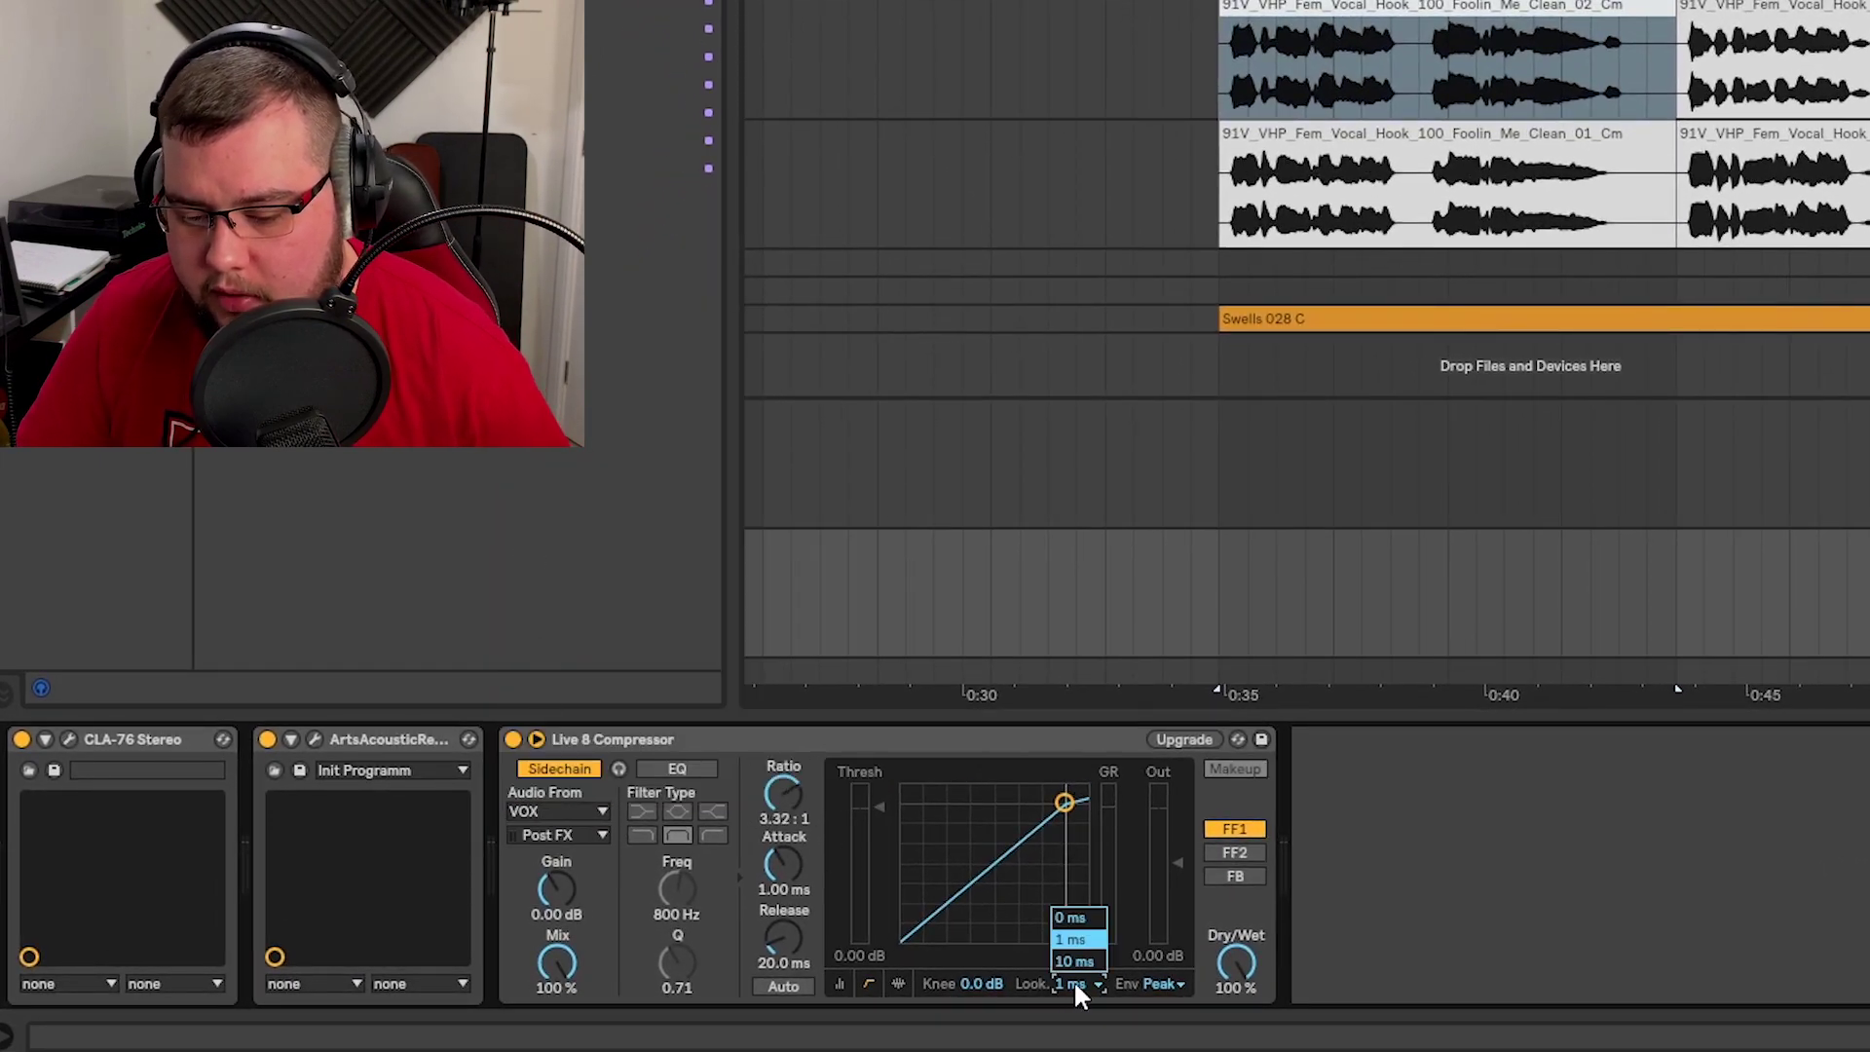
# - Set the reverb compressor's lookahead to 10 ms, show its gain-reduction activity, and bring the threshold to -20.1 dB during playback
pyautogui.press('space')
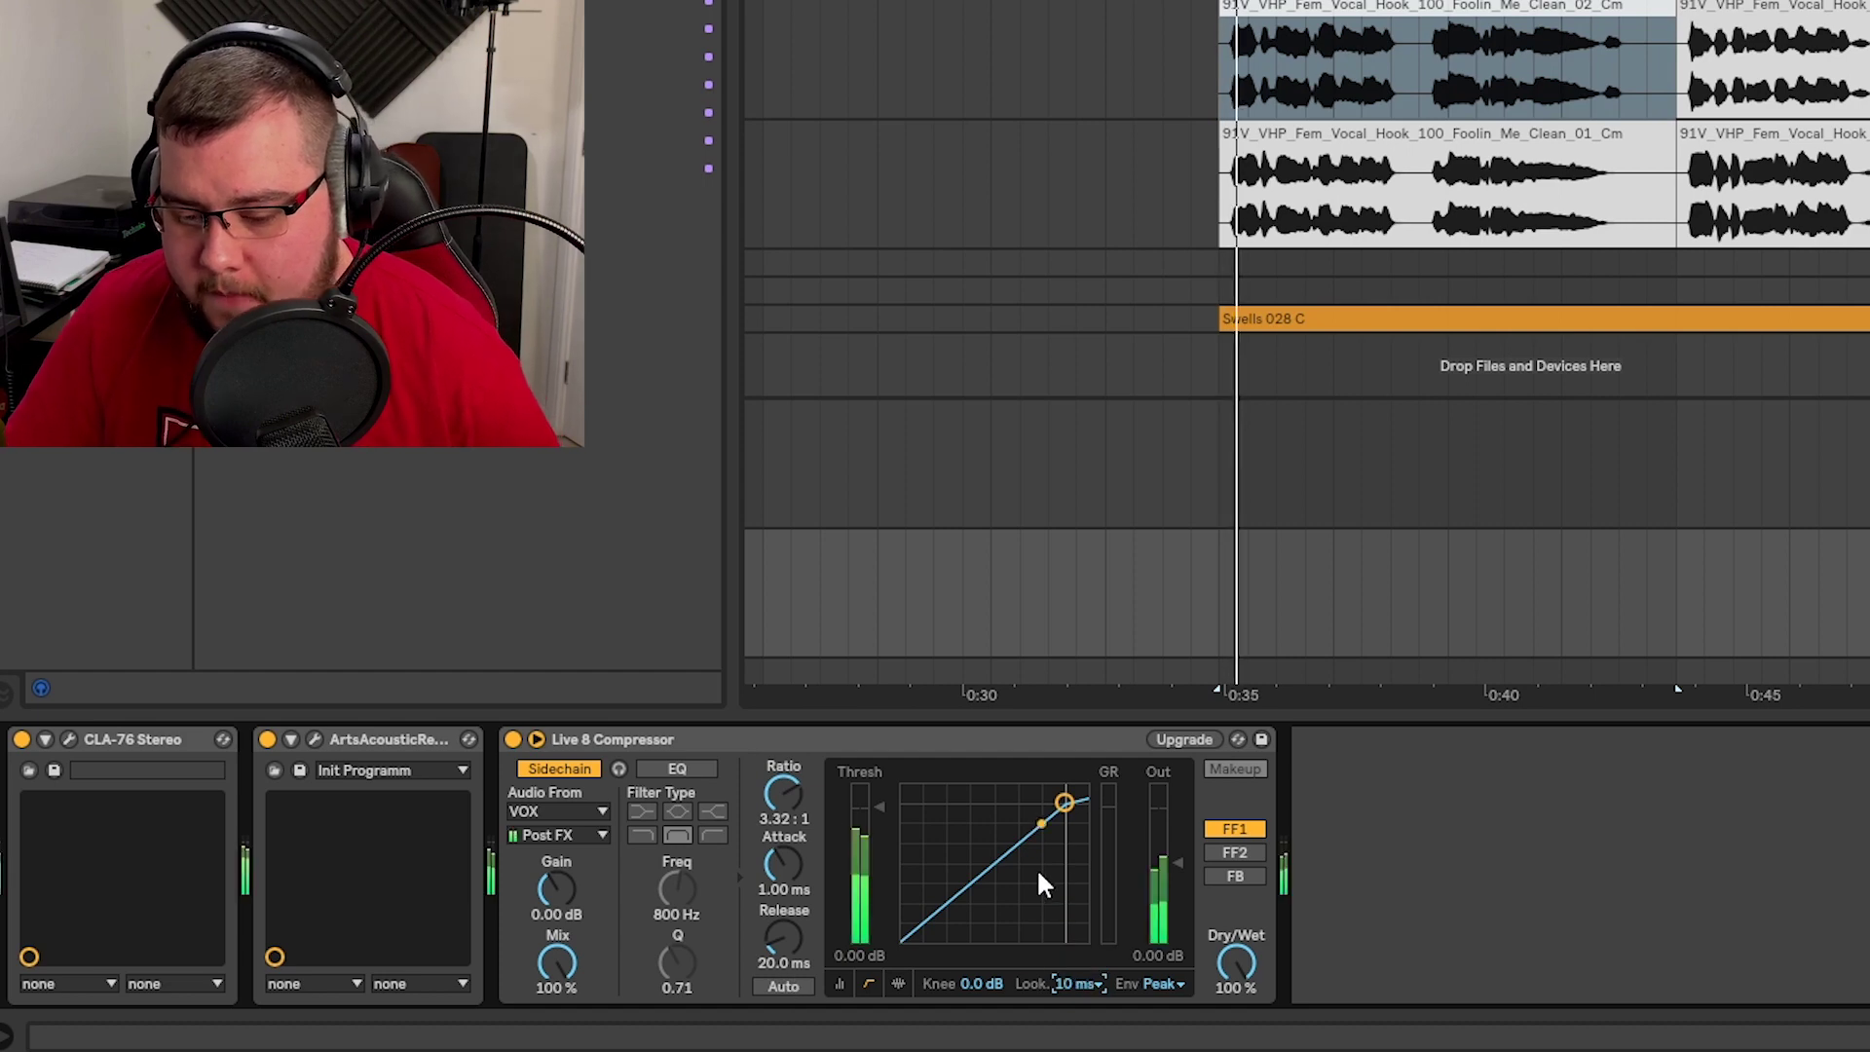
pyautogui.click(897, 982)
pyautogui.moveTo(1093, 822); pyautogui.dragTo(1118, 911)
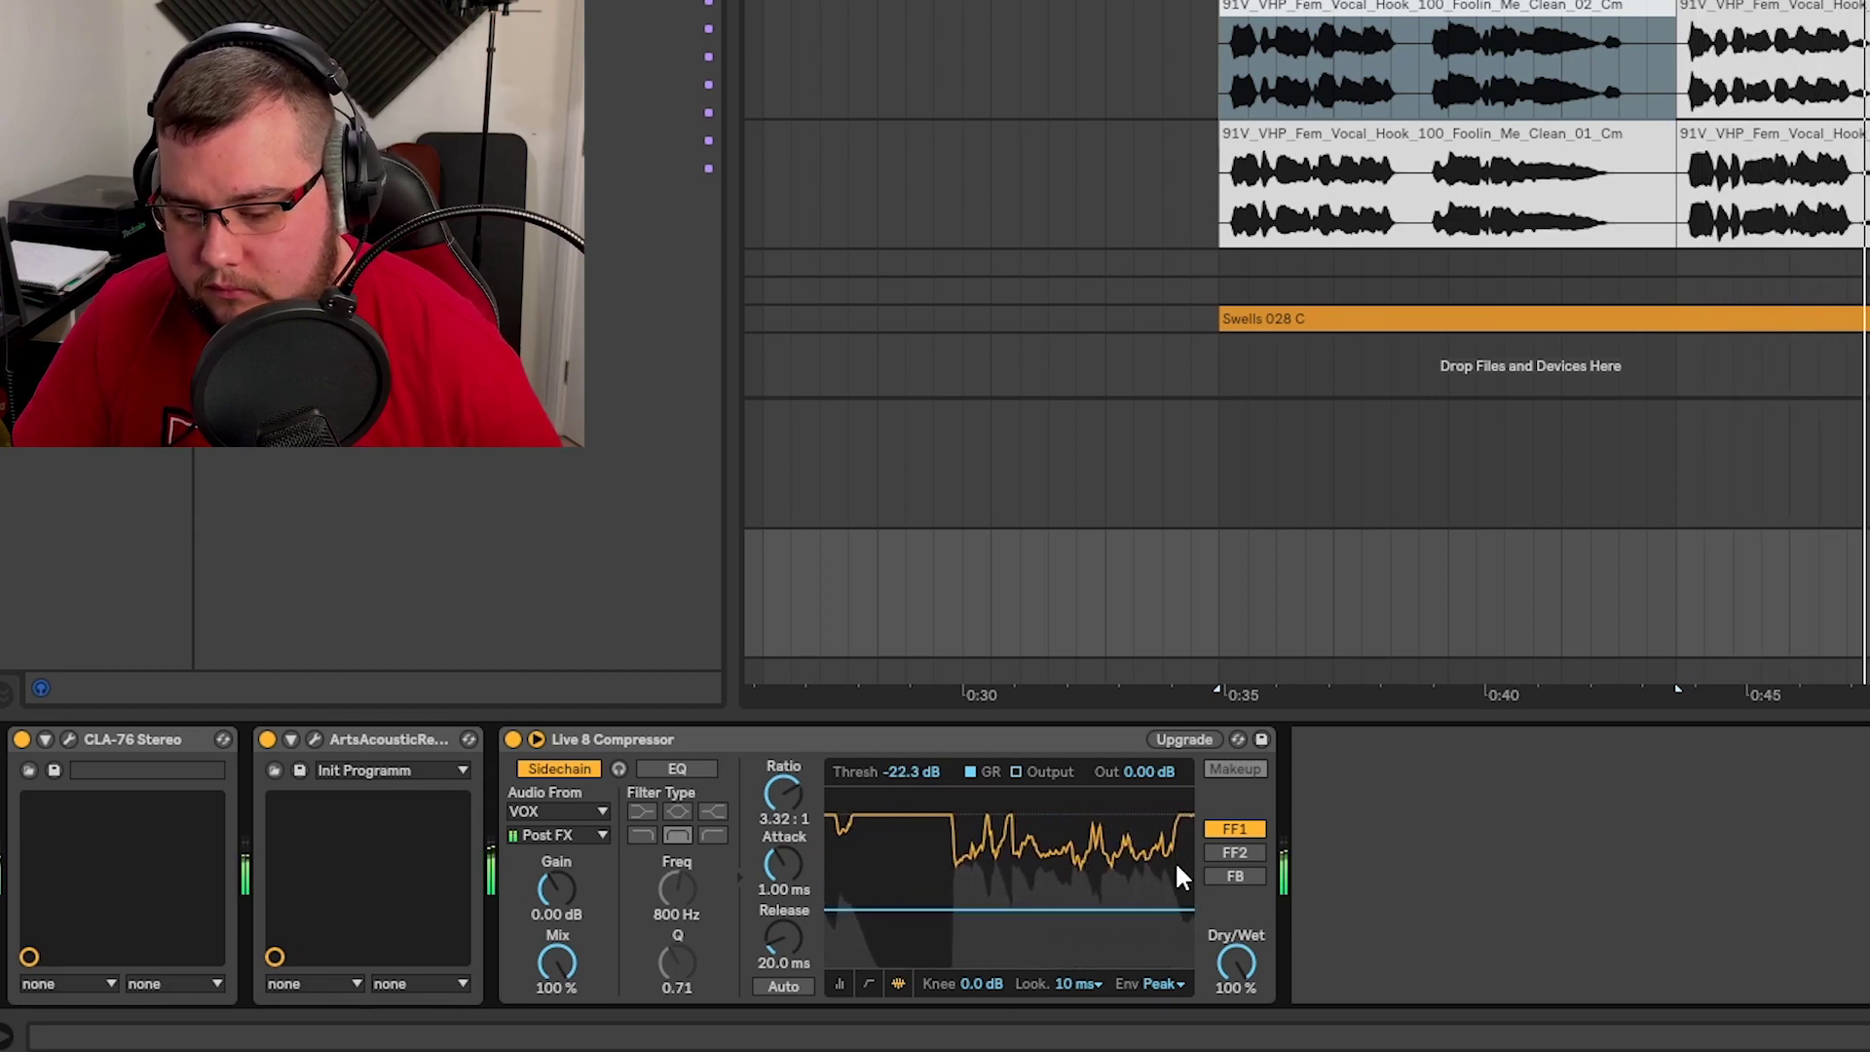
pyautogui.moveTo(959, 911); pyautogui.dragTo(967, 894)
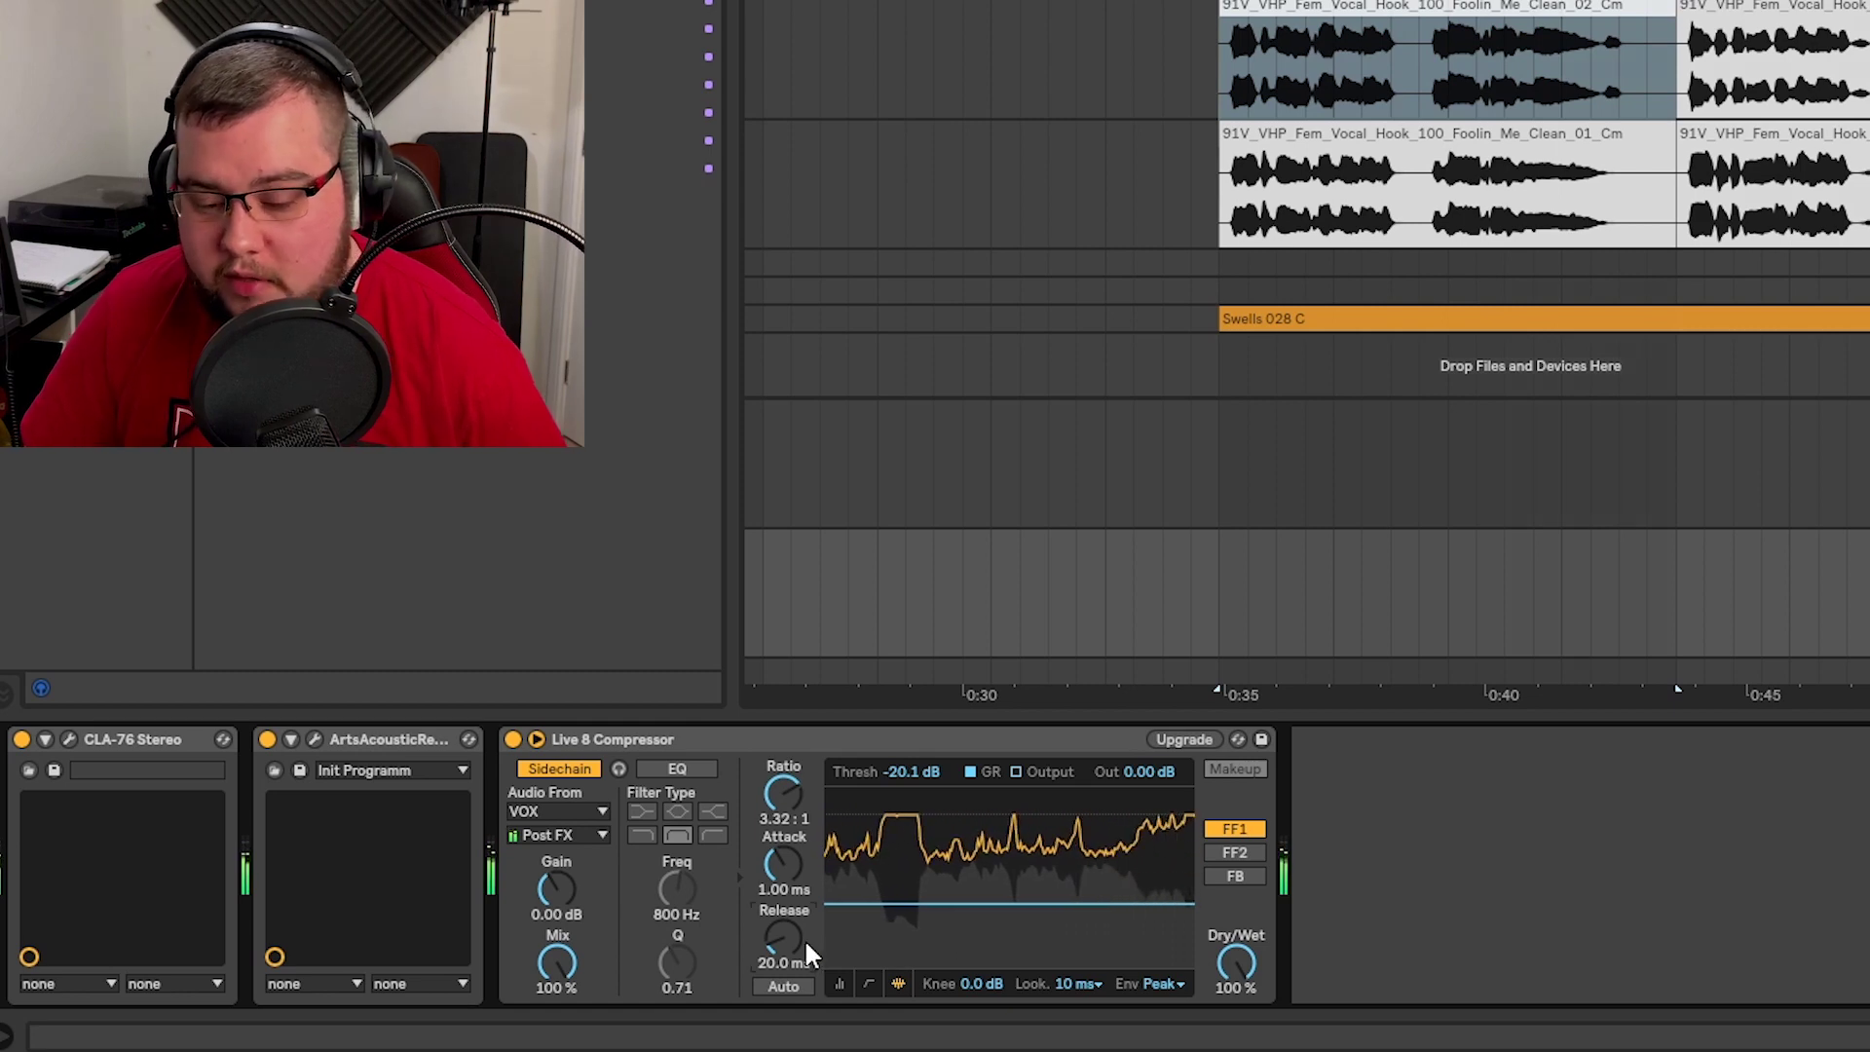
# - Set the reverb compressor's release to 49.2 ms and threshold to -18.1 dB, and switch its model to FF2
pyautogui.moveTo(804, 938); pyautogui.dragTo(804, 923)
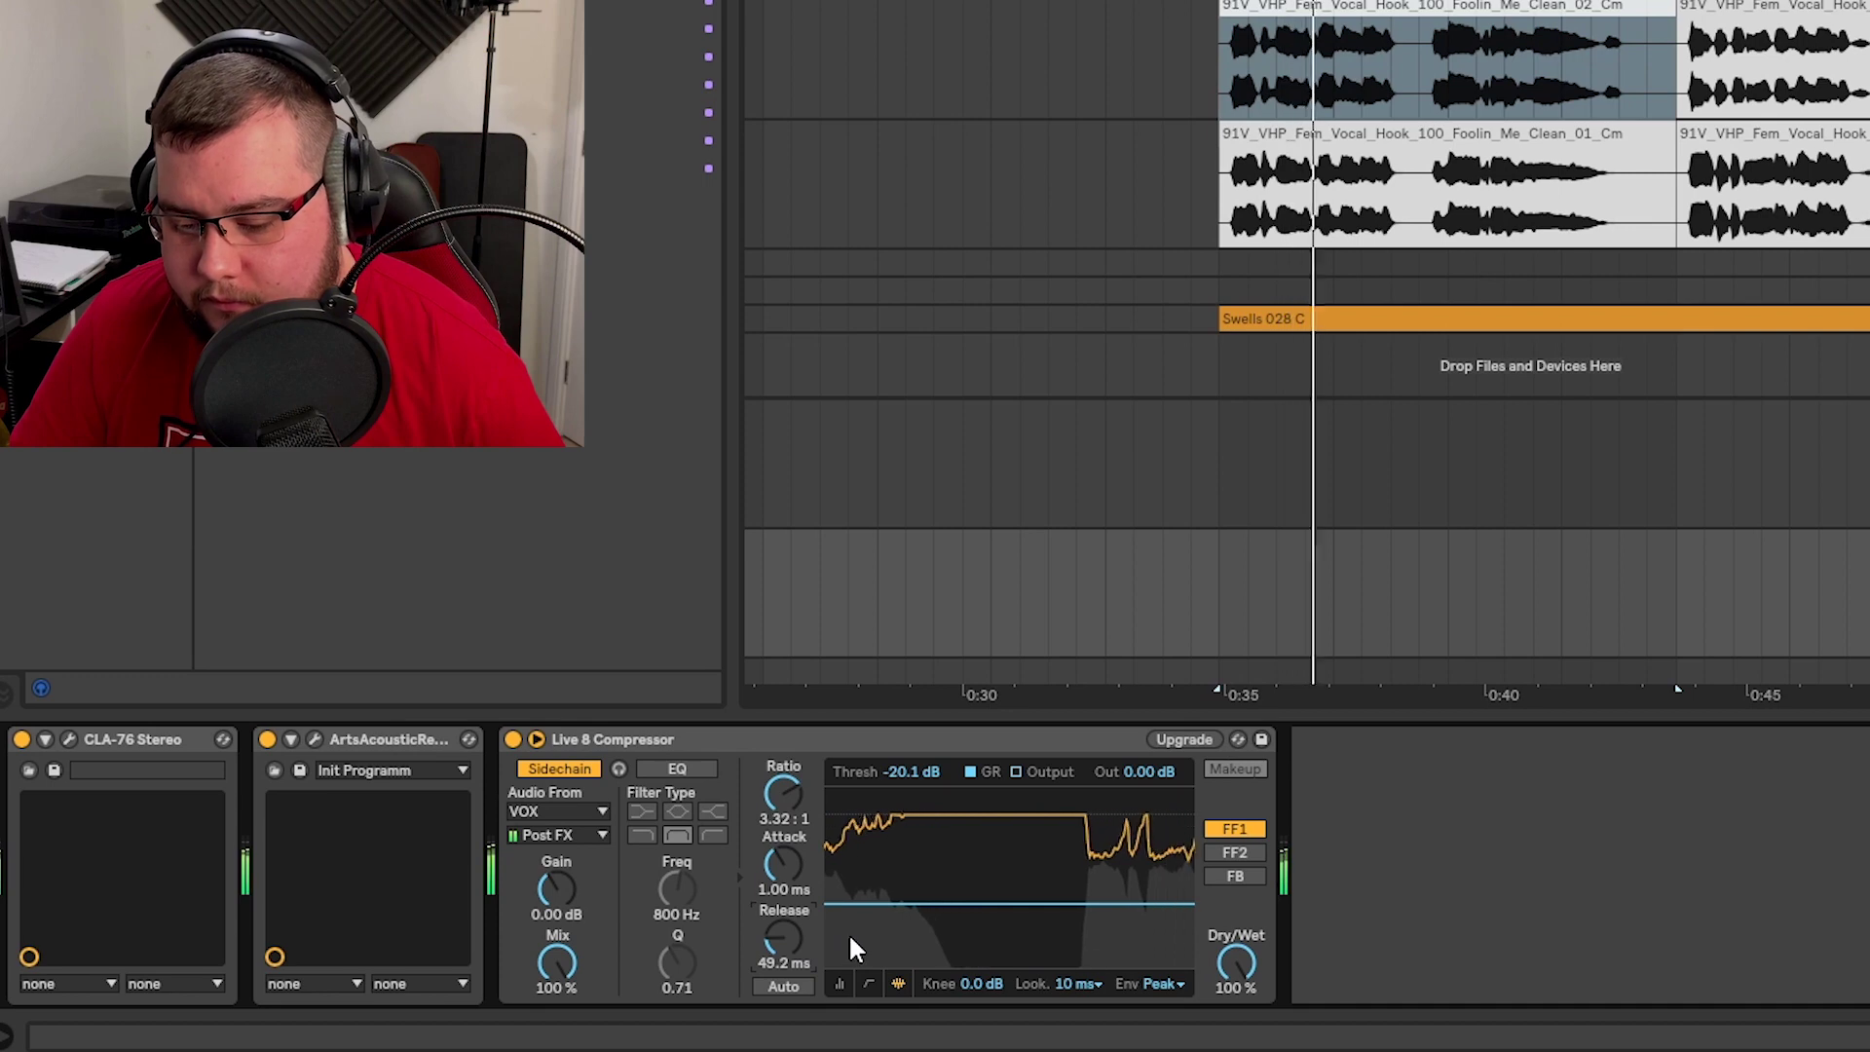
pyautogui.moveTo(1134, 914); pyautogui.dragTo(1134, 905)
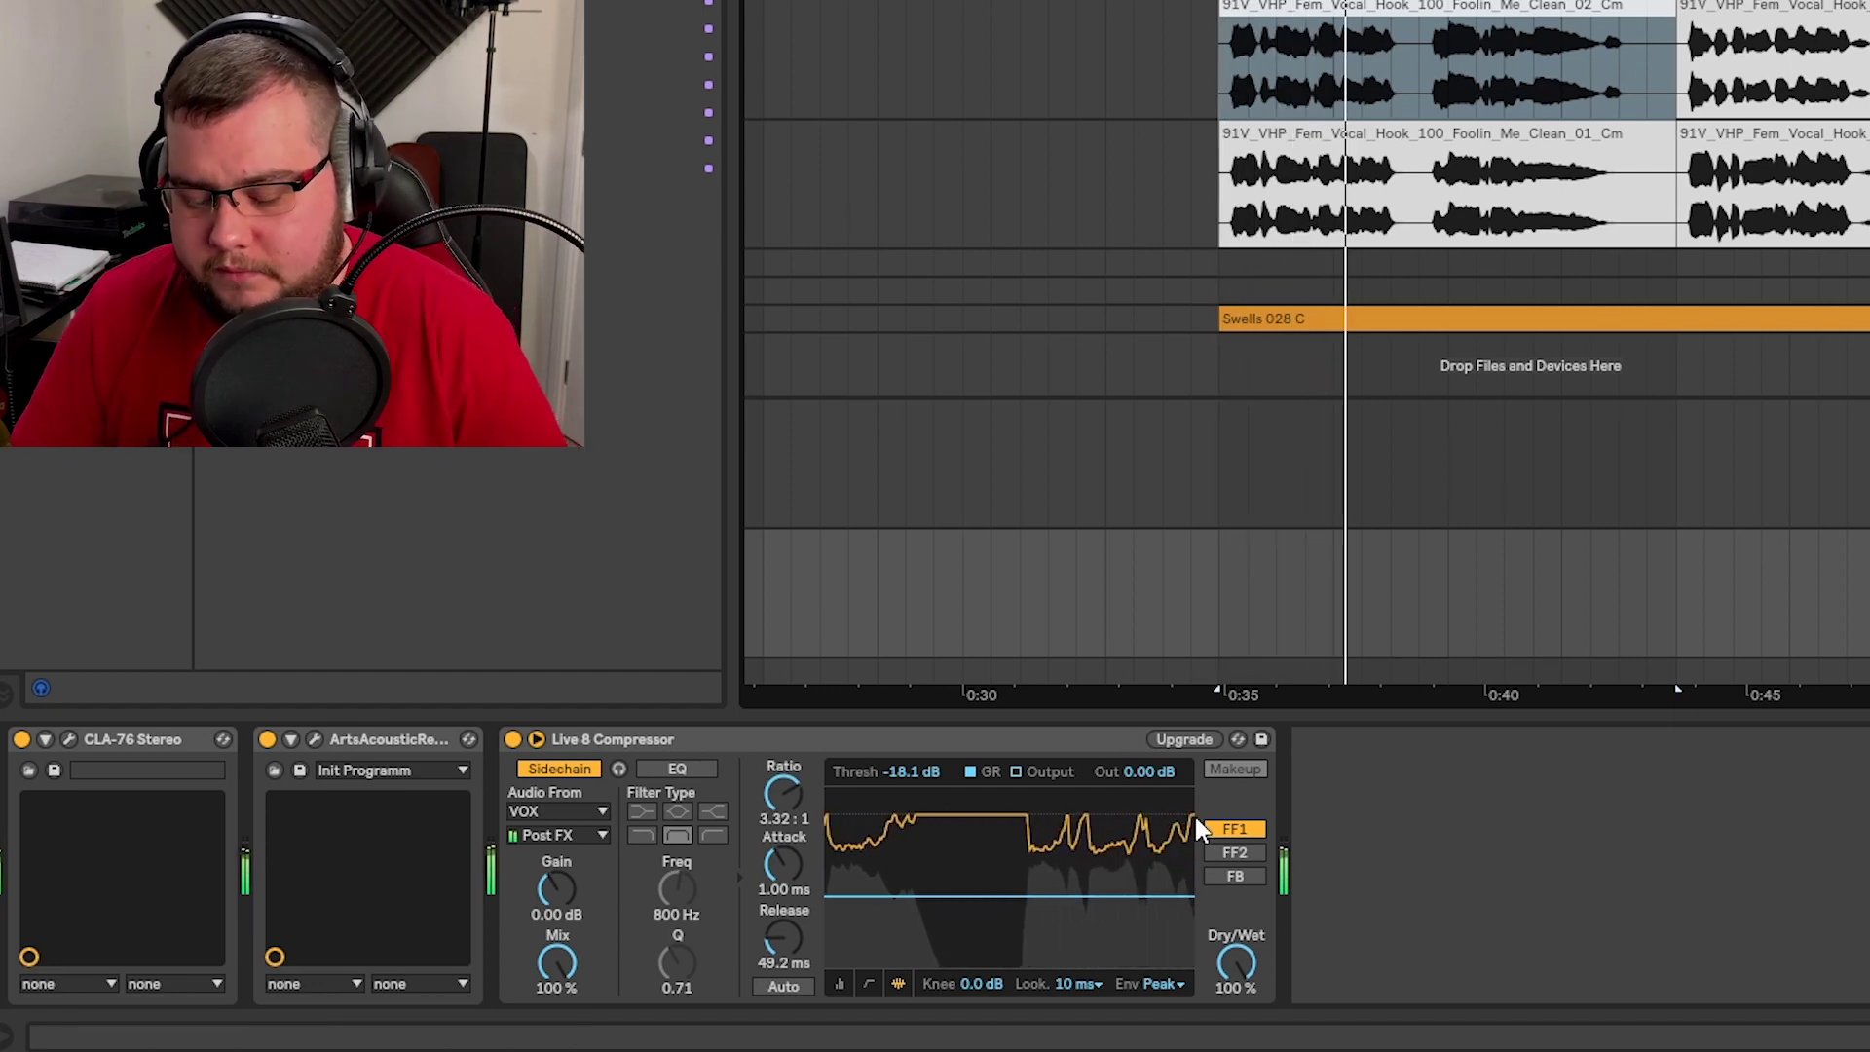
pyautogui.click(1229, 849)
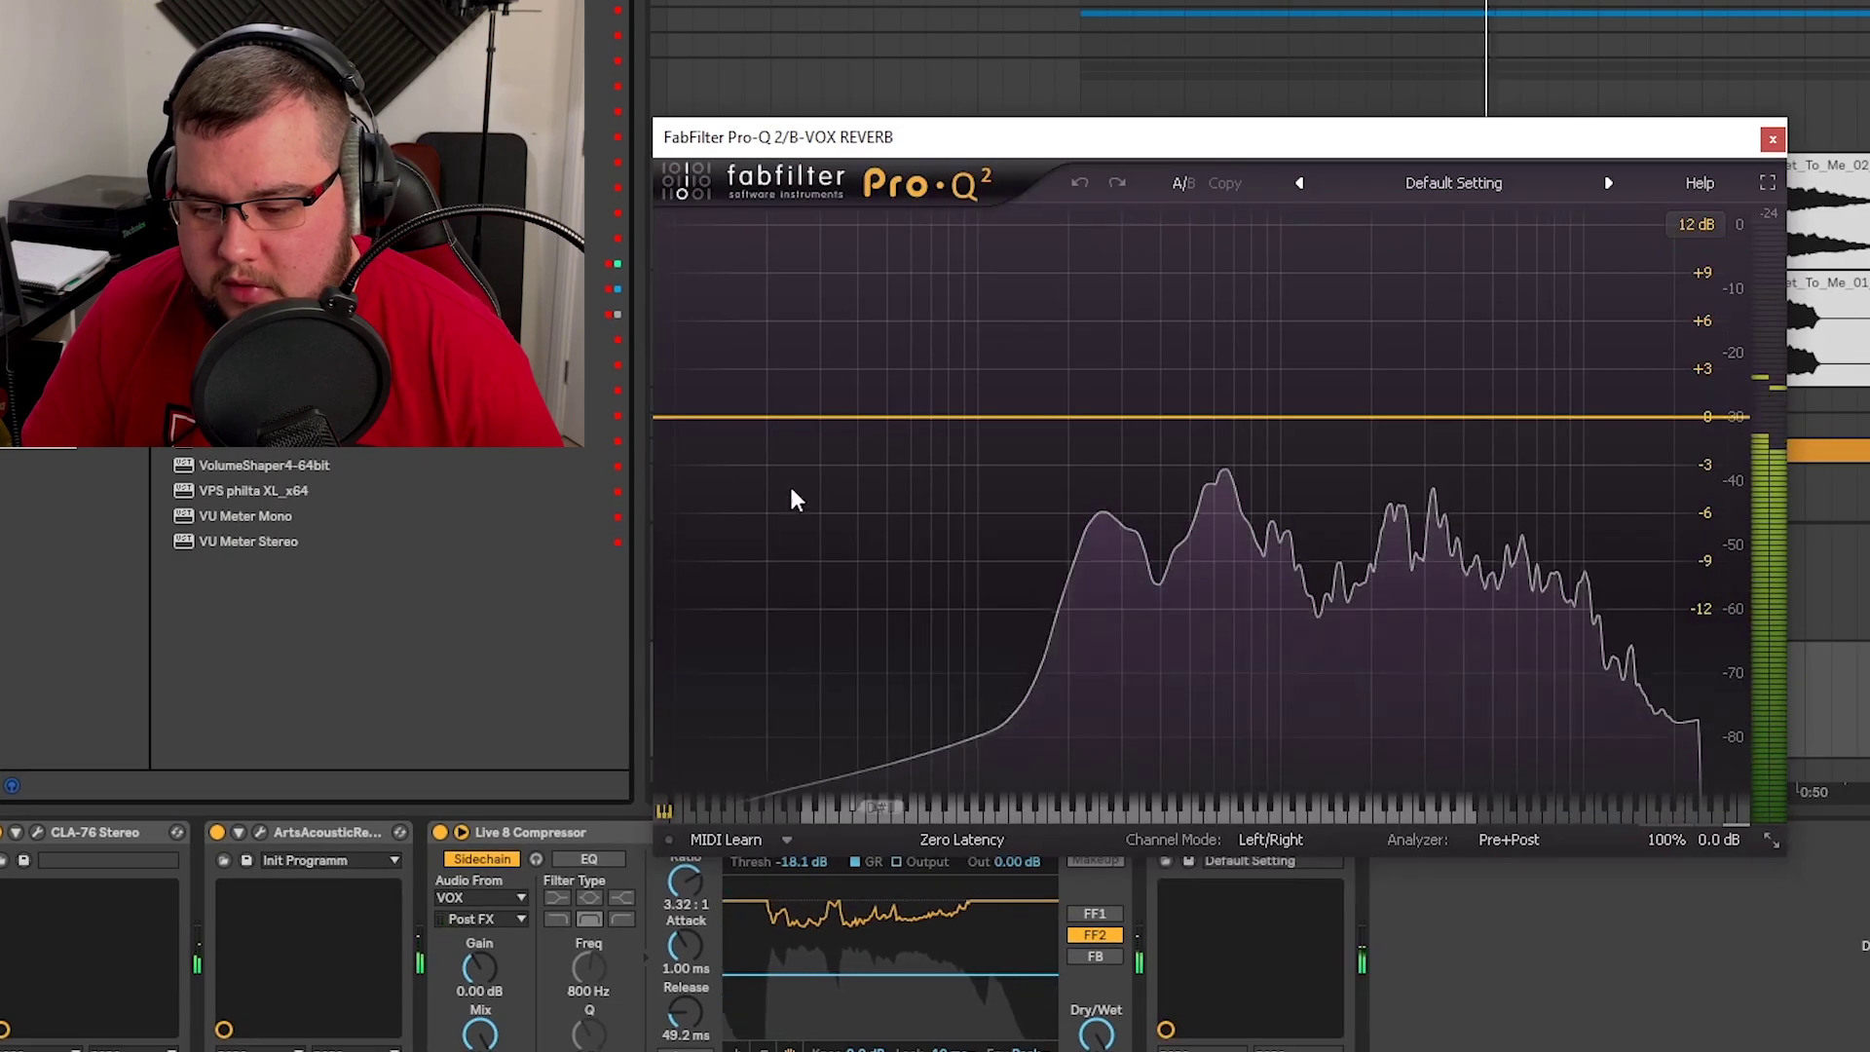
# - Shape VOX REVERB in Pro-Q 2 with a low cut, a high-frequency bell boost and a -1.50 dB bell dip at 1663.9 Hz
pyautogui.moveTo(681, 418); pyautogui.dragTo(1123, 437)
pyautogui.moveTo(1509, 419); pyautogui.dragTo(1517, 358)
pyautogui.moveTo(1355, 405); pyautogui.dragTo(1347, 441)
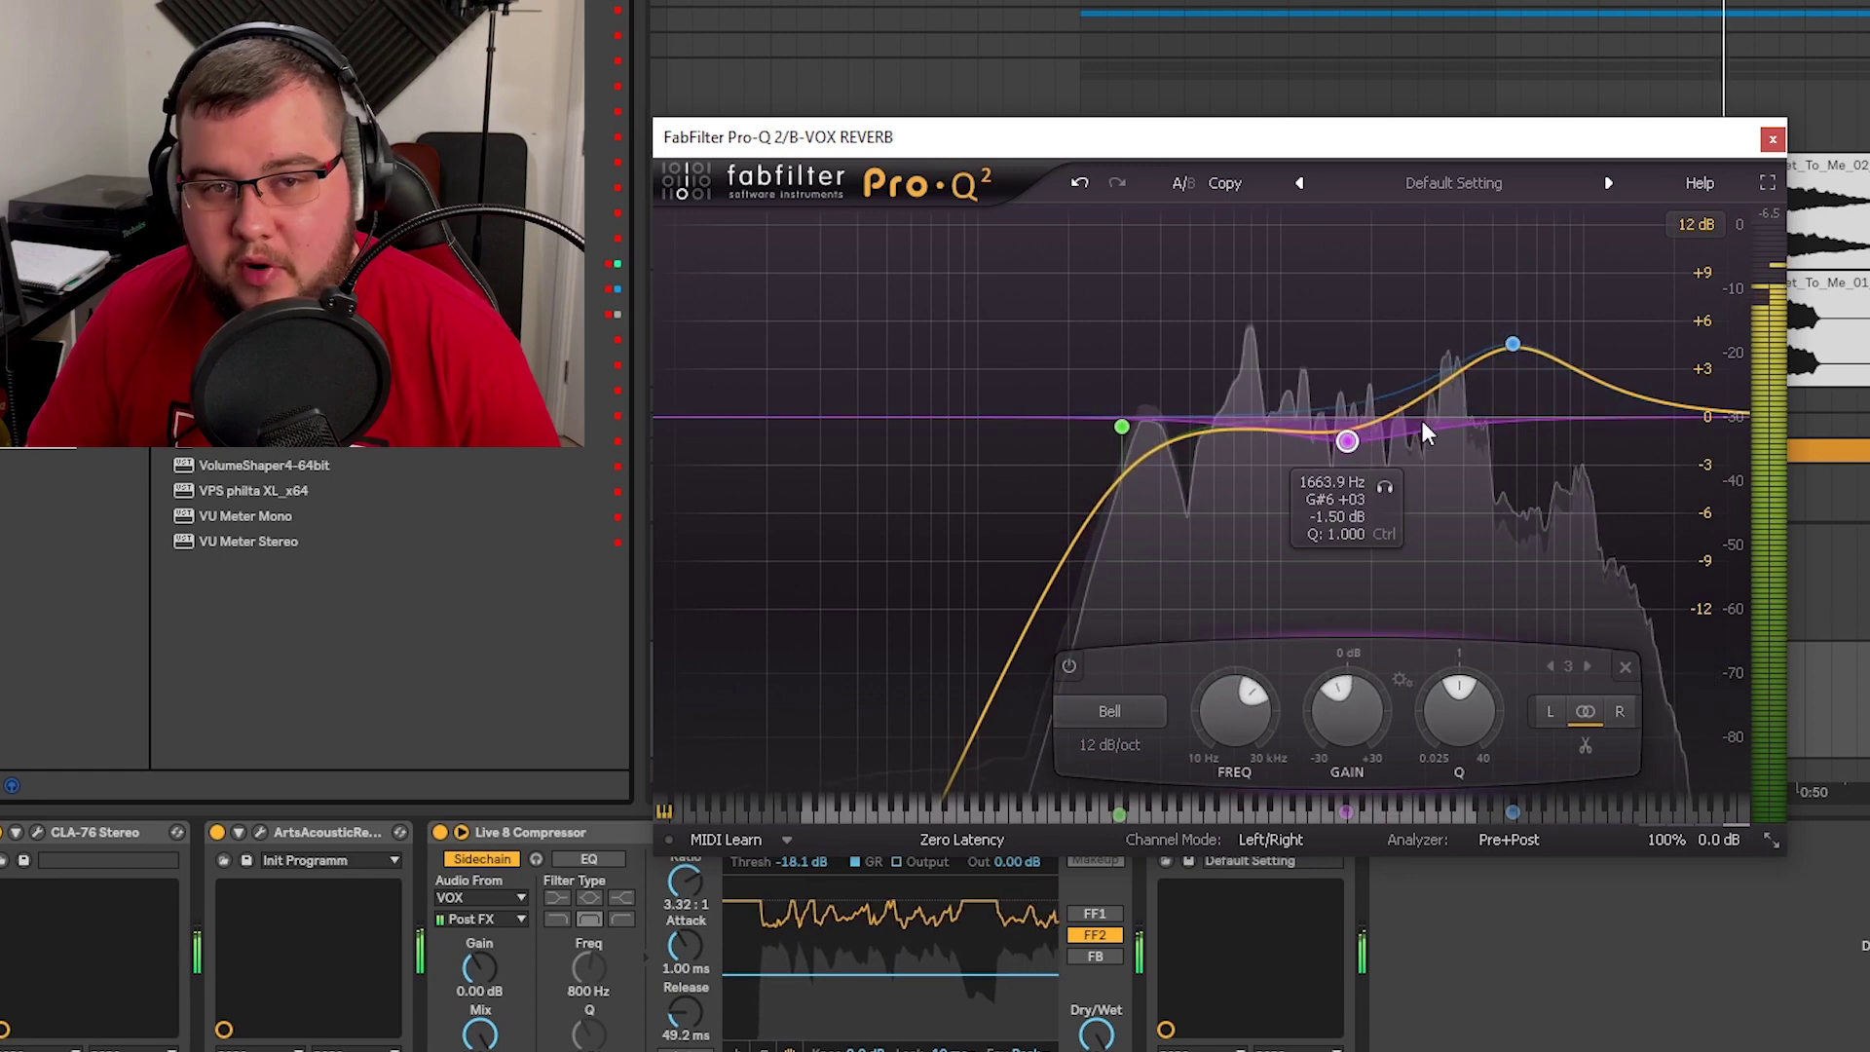
# - Move the VOX REVERB EQ's high-frequency boost slightly higher in frequency, set its gain to about +3 dB, and narrow its Q
pyautogui.moveTo(1512, 341)
pyautogui.mouseDown()
pyautogui.moveTo(1487, 333)
pyautogui.moveTo(1521, 343)
pyautogui.mouseUp()
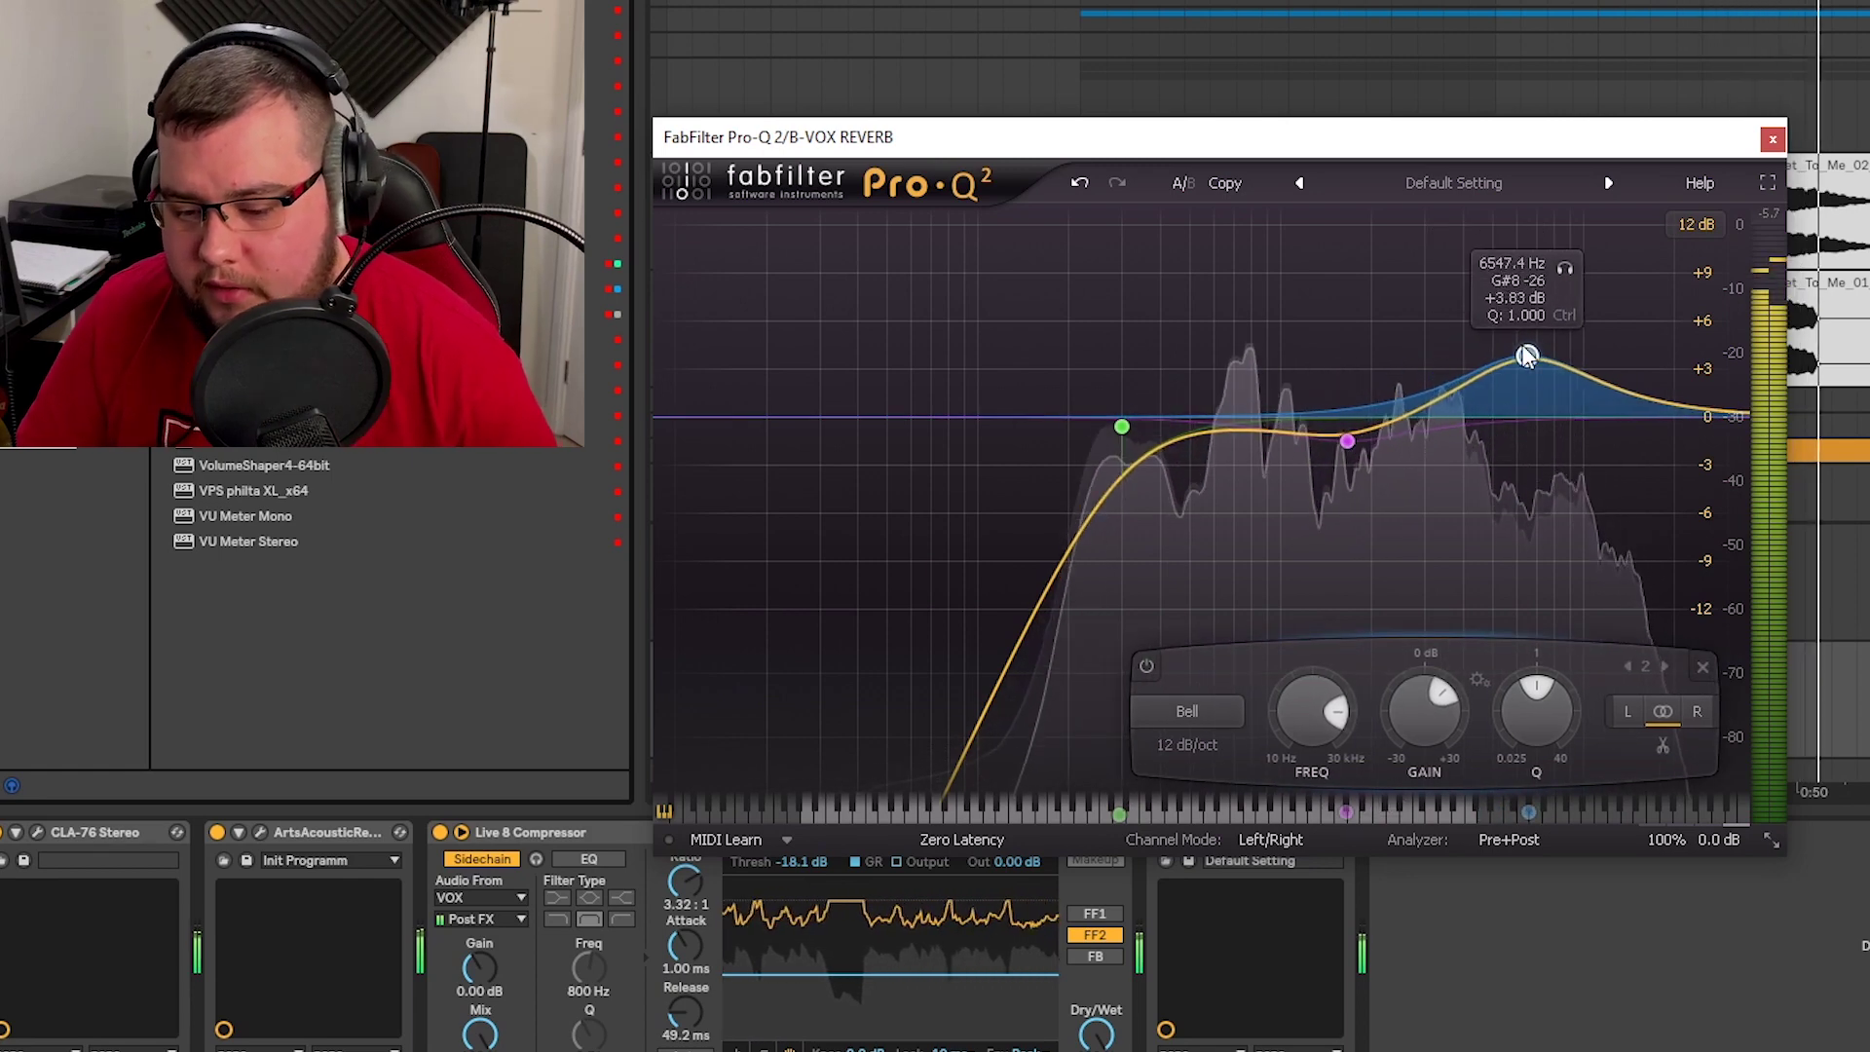
pyautogui.moveTo(1540, 271); pyautogui.dragTo(1570, 246)
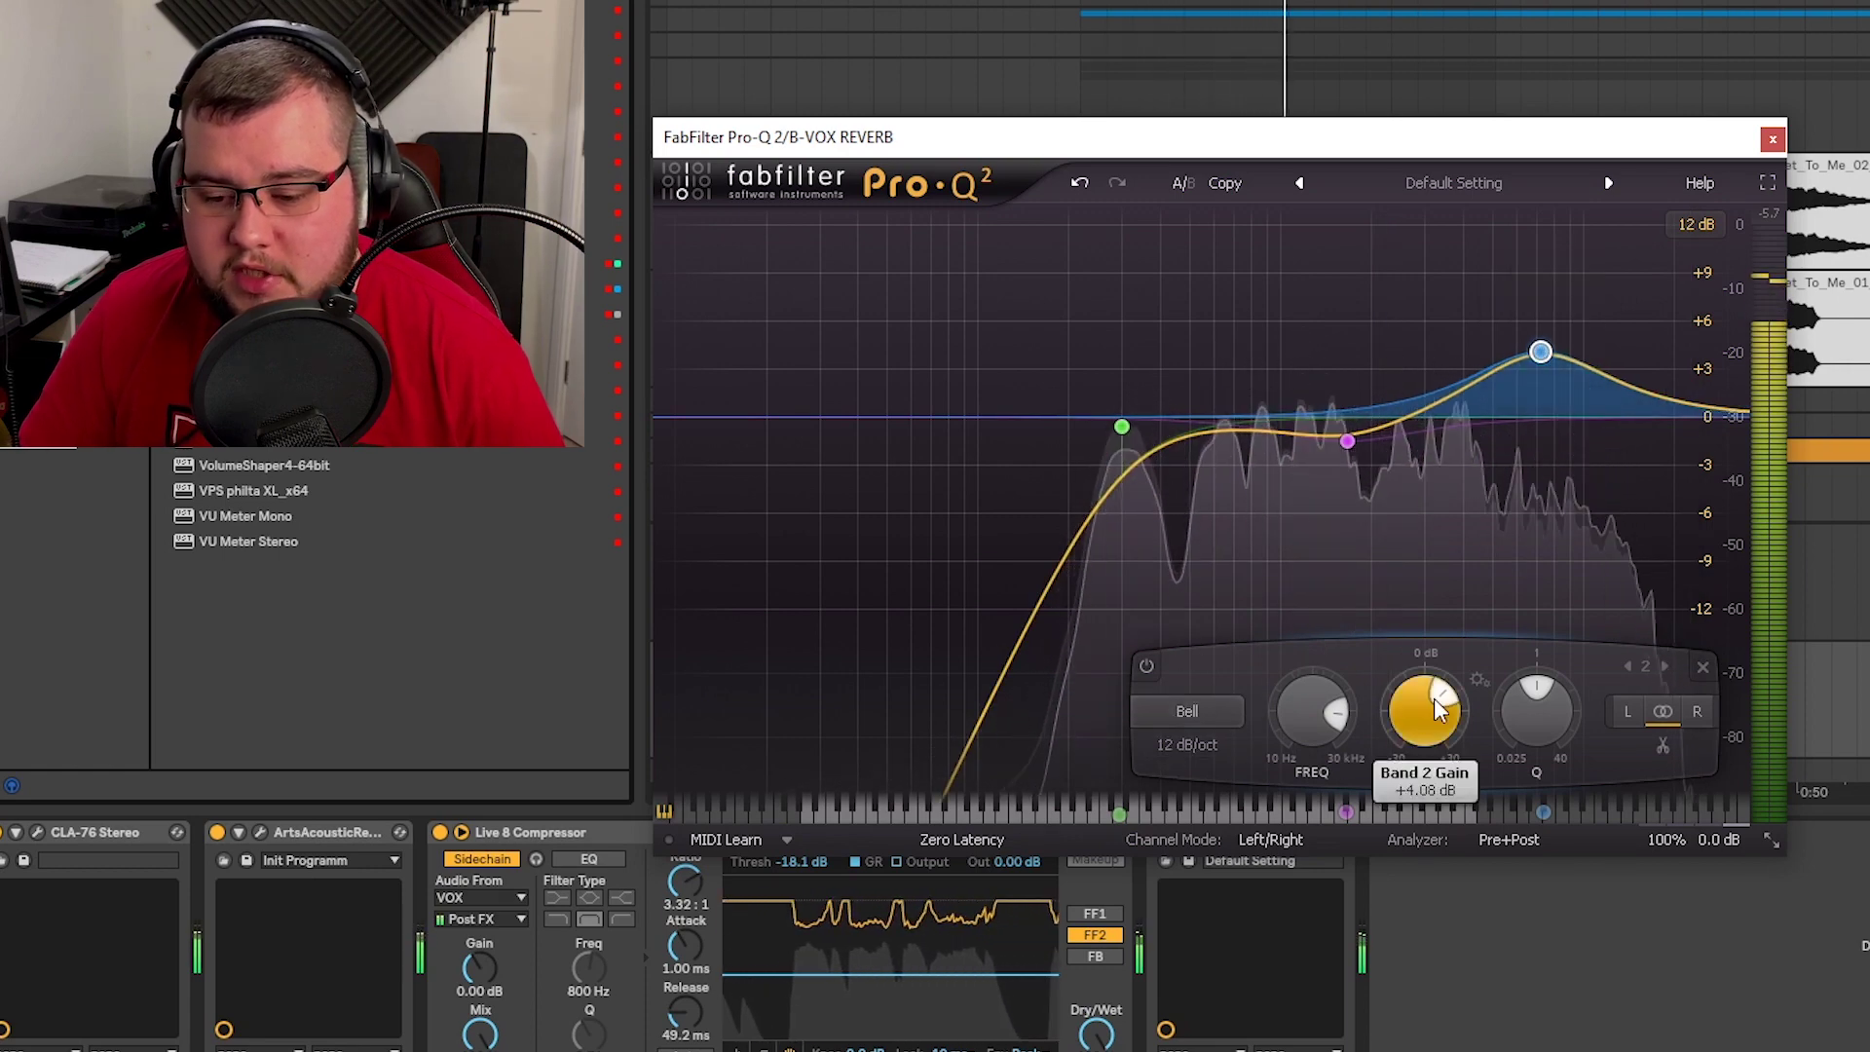
pyautogui.moveTo(1532, 705)
pyautogui.mouseDown()
pyautogui.moveTo(1533, 746)
pyautogui.moveTo(1534, 686)
pyautogui.mouseUp()
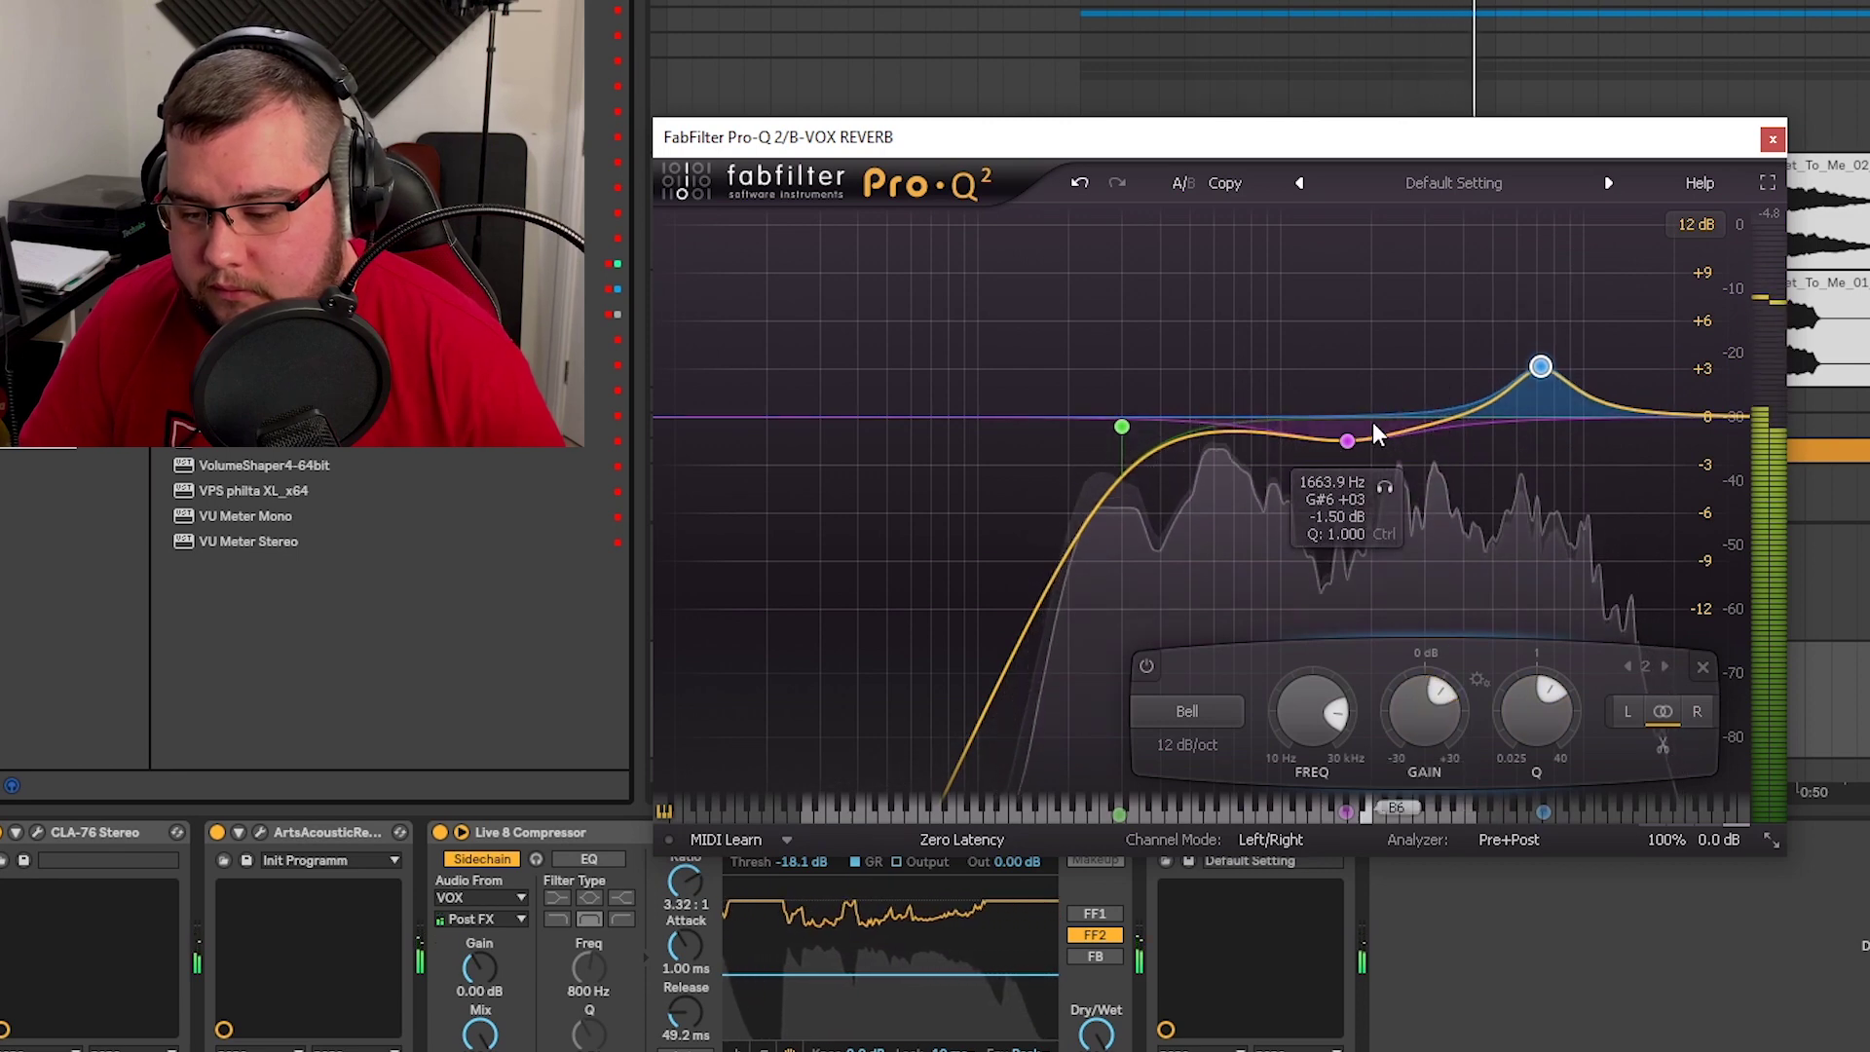
# - Move the midrange dip in the VOX REVERB EQ slightly lower in frequency
pyautogui.moveTo(1354, 450); pyautogui.dragTo(1308, 449)
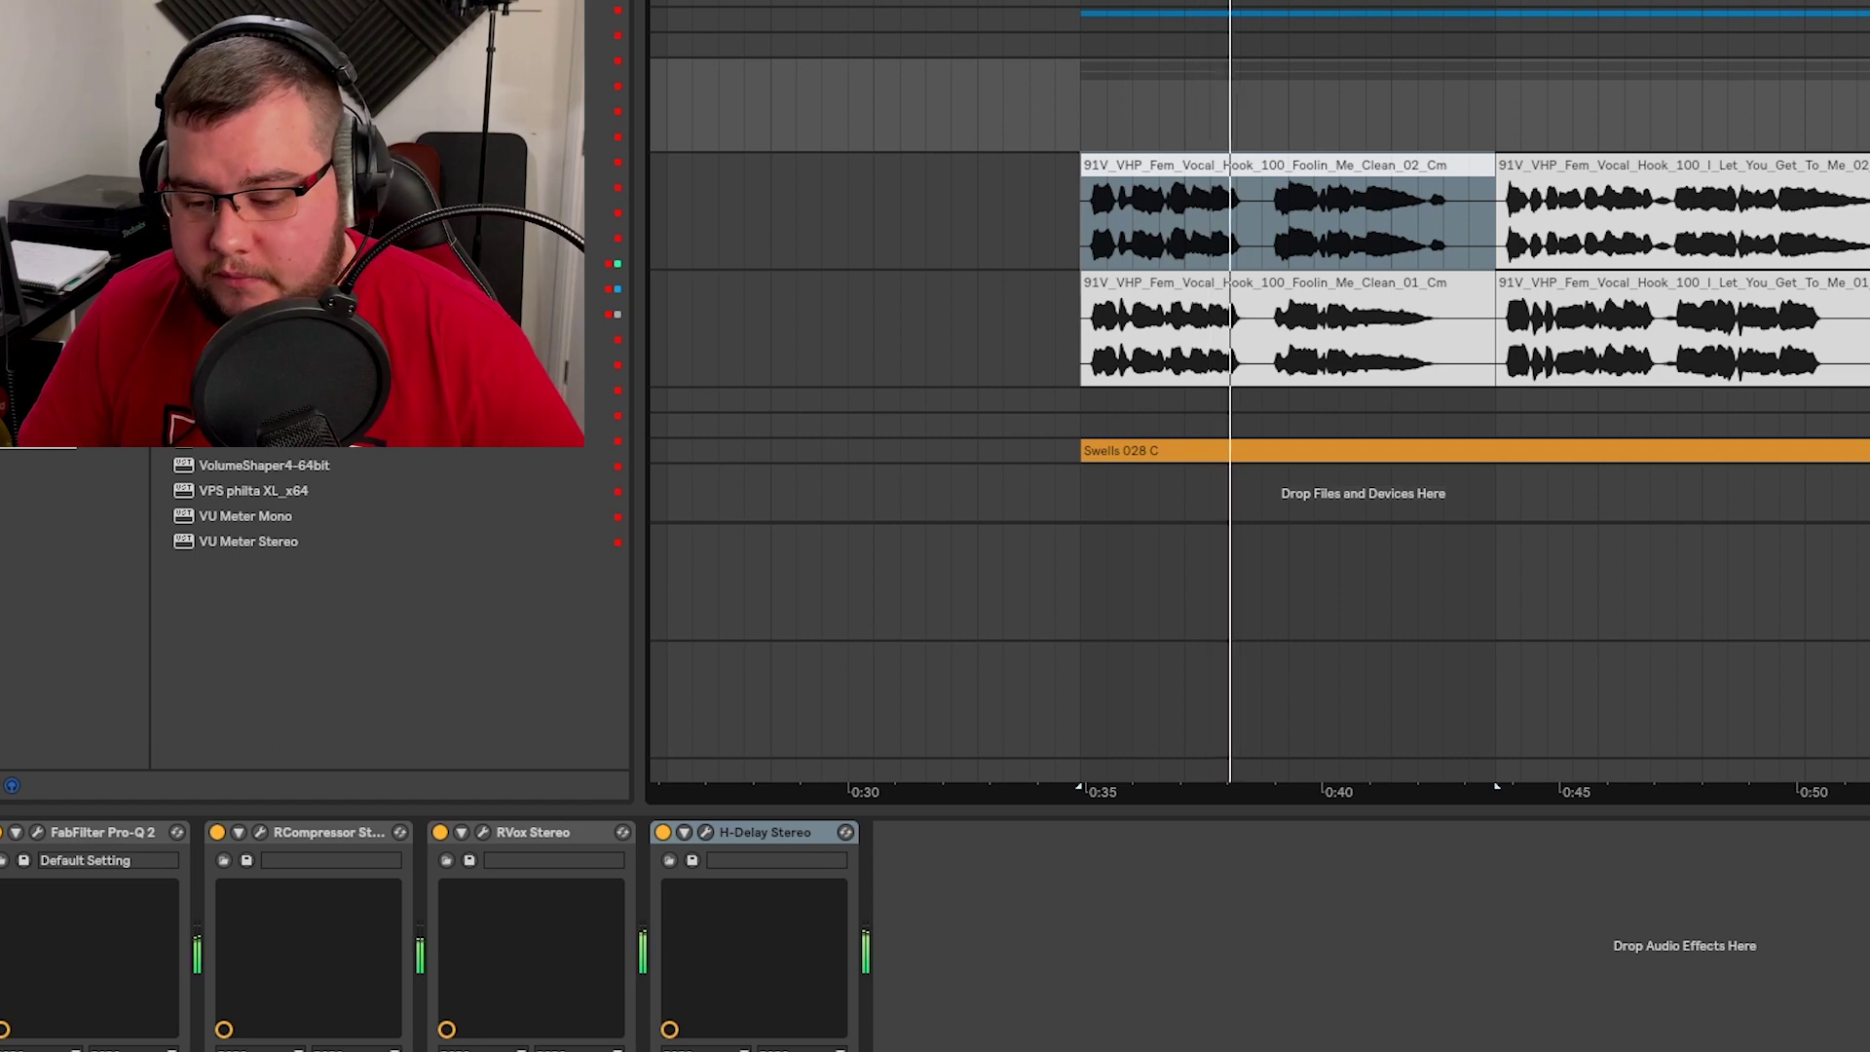
# - Add FabFilter Pro-Q 2 to the end of the VOX chain and set a 24 dB/oct low cut at 178.48 Hz
pyautogui.doubleClick(254, 163)
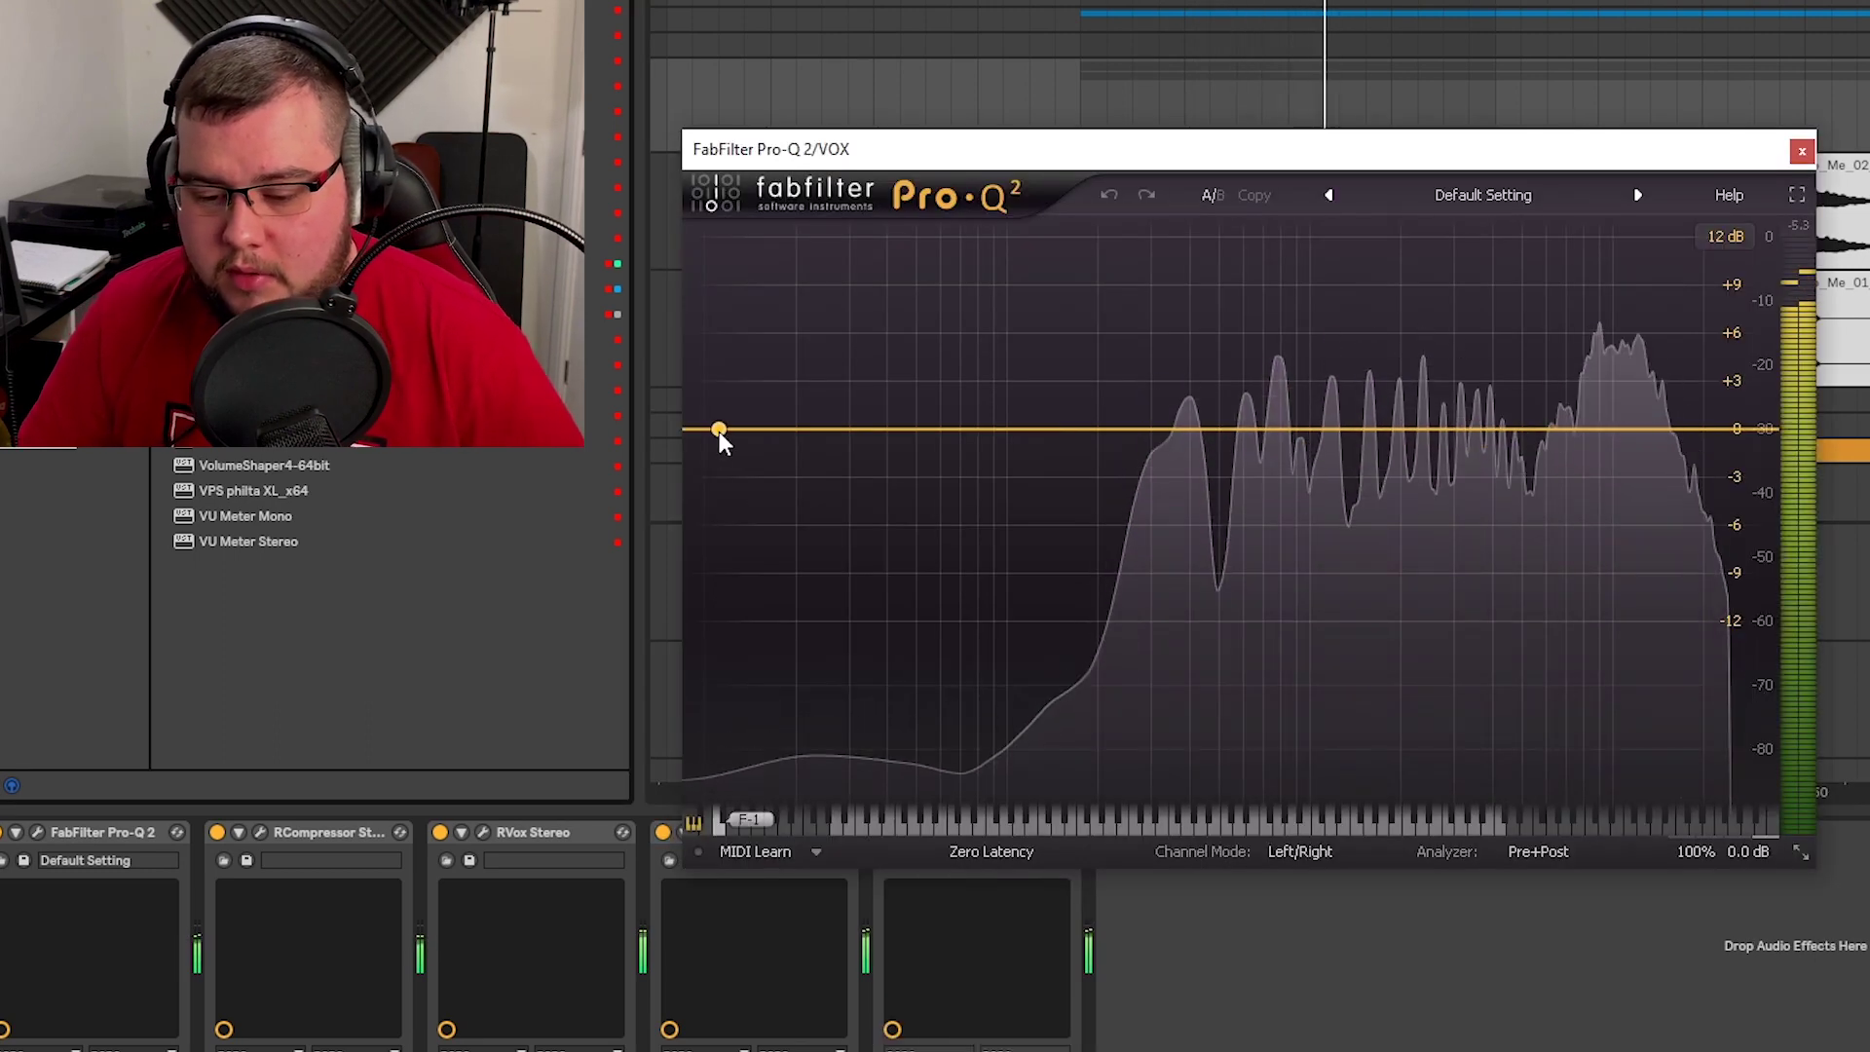
pyautogui.moveTo(719, 430); pyautogui.dragTo(1058, 444)
pyautogui.click(849, 752)
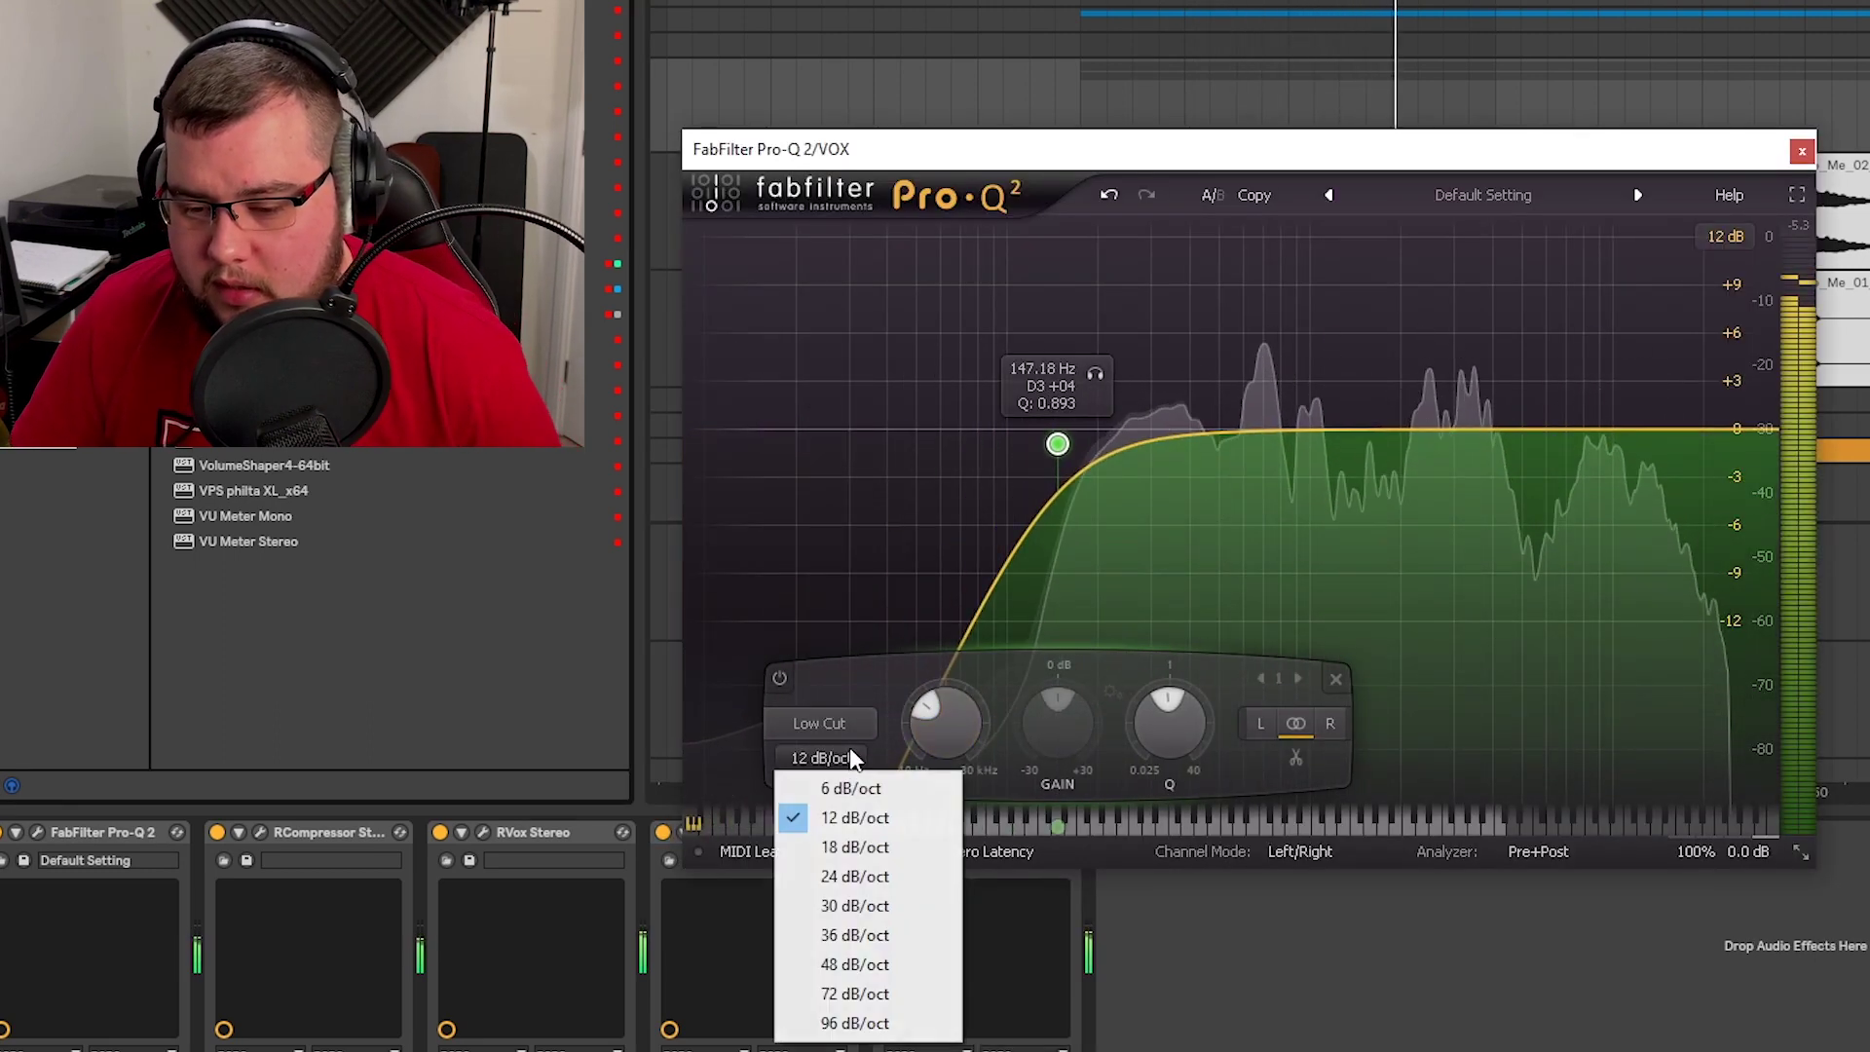
pyautogui.click(835, 879)
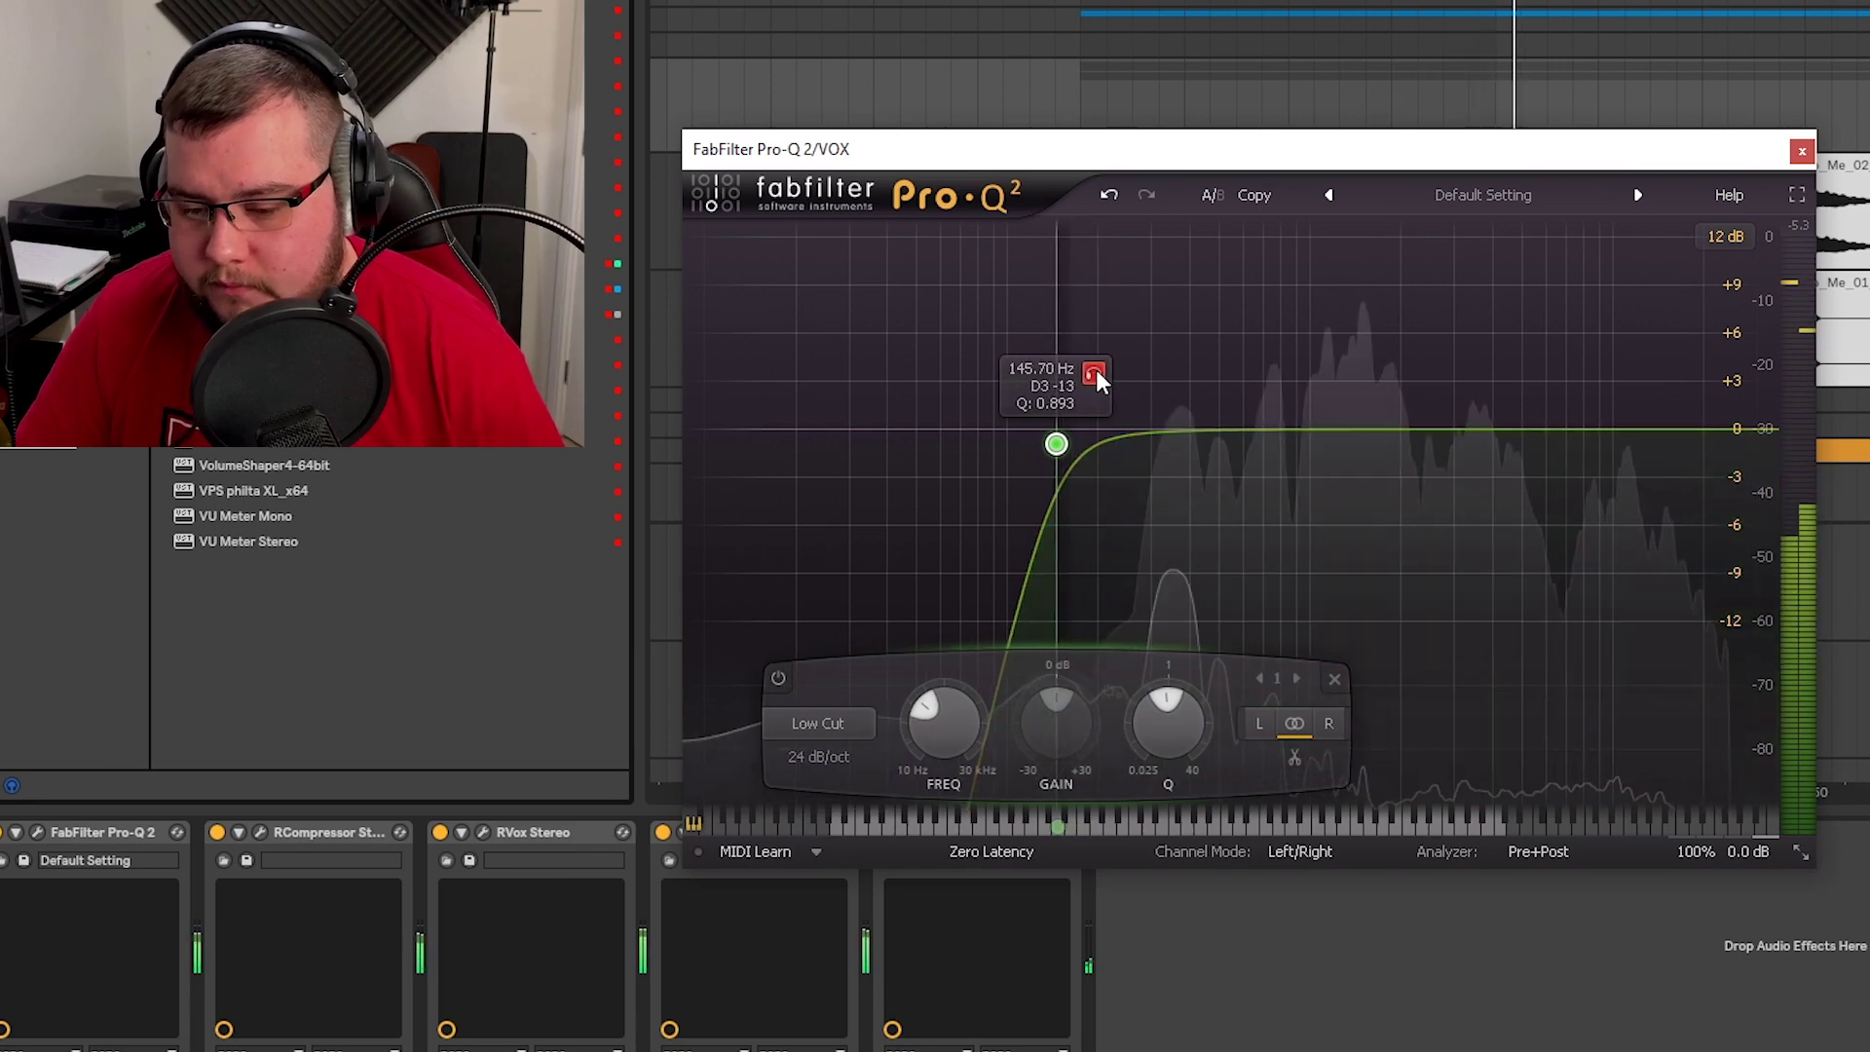
pyautogui.moveTo(1096, 375)
pyautogui.mouseDown()
pyautogui.moveTo(1146, 370)
pyautogui.moveTo(1116, 370)
pyautogui.mouseUp()
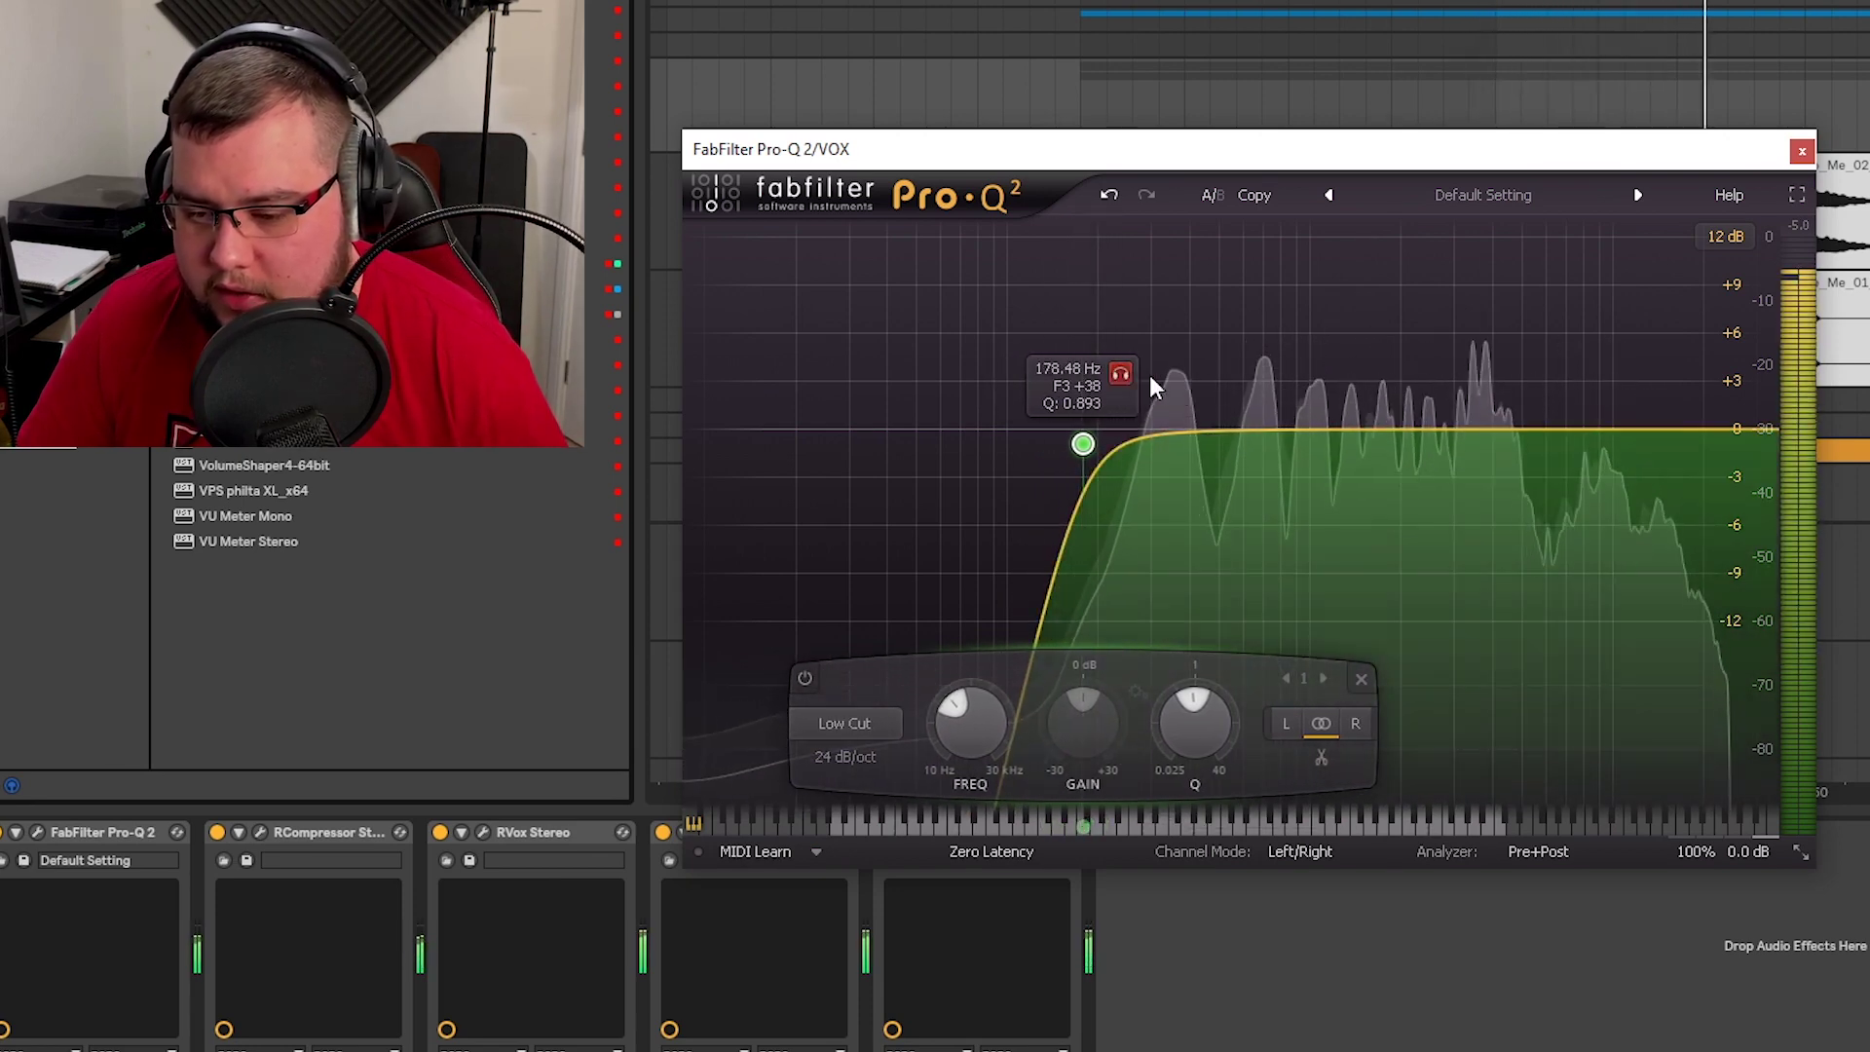
# - Shape the VOX EQ with a slight midrange bell boost, a bell dip of about -2 dB near 2.7 kHz, and a +1.00 dB bell at 11211 Hz
pyautogui.moveTo(1467, 425); pyautogui.dragTo(1477, 511)
pyautogui.scroll(3, 1487, 382)
pyautogui.click(1501, 511)
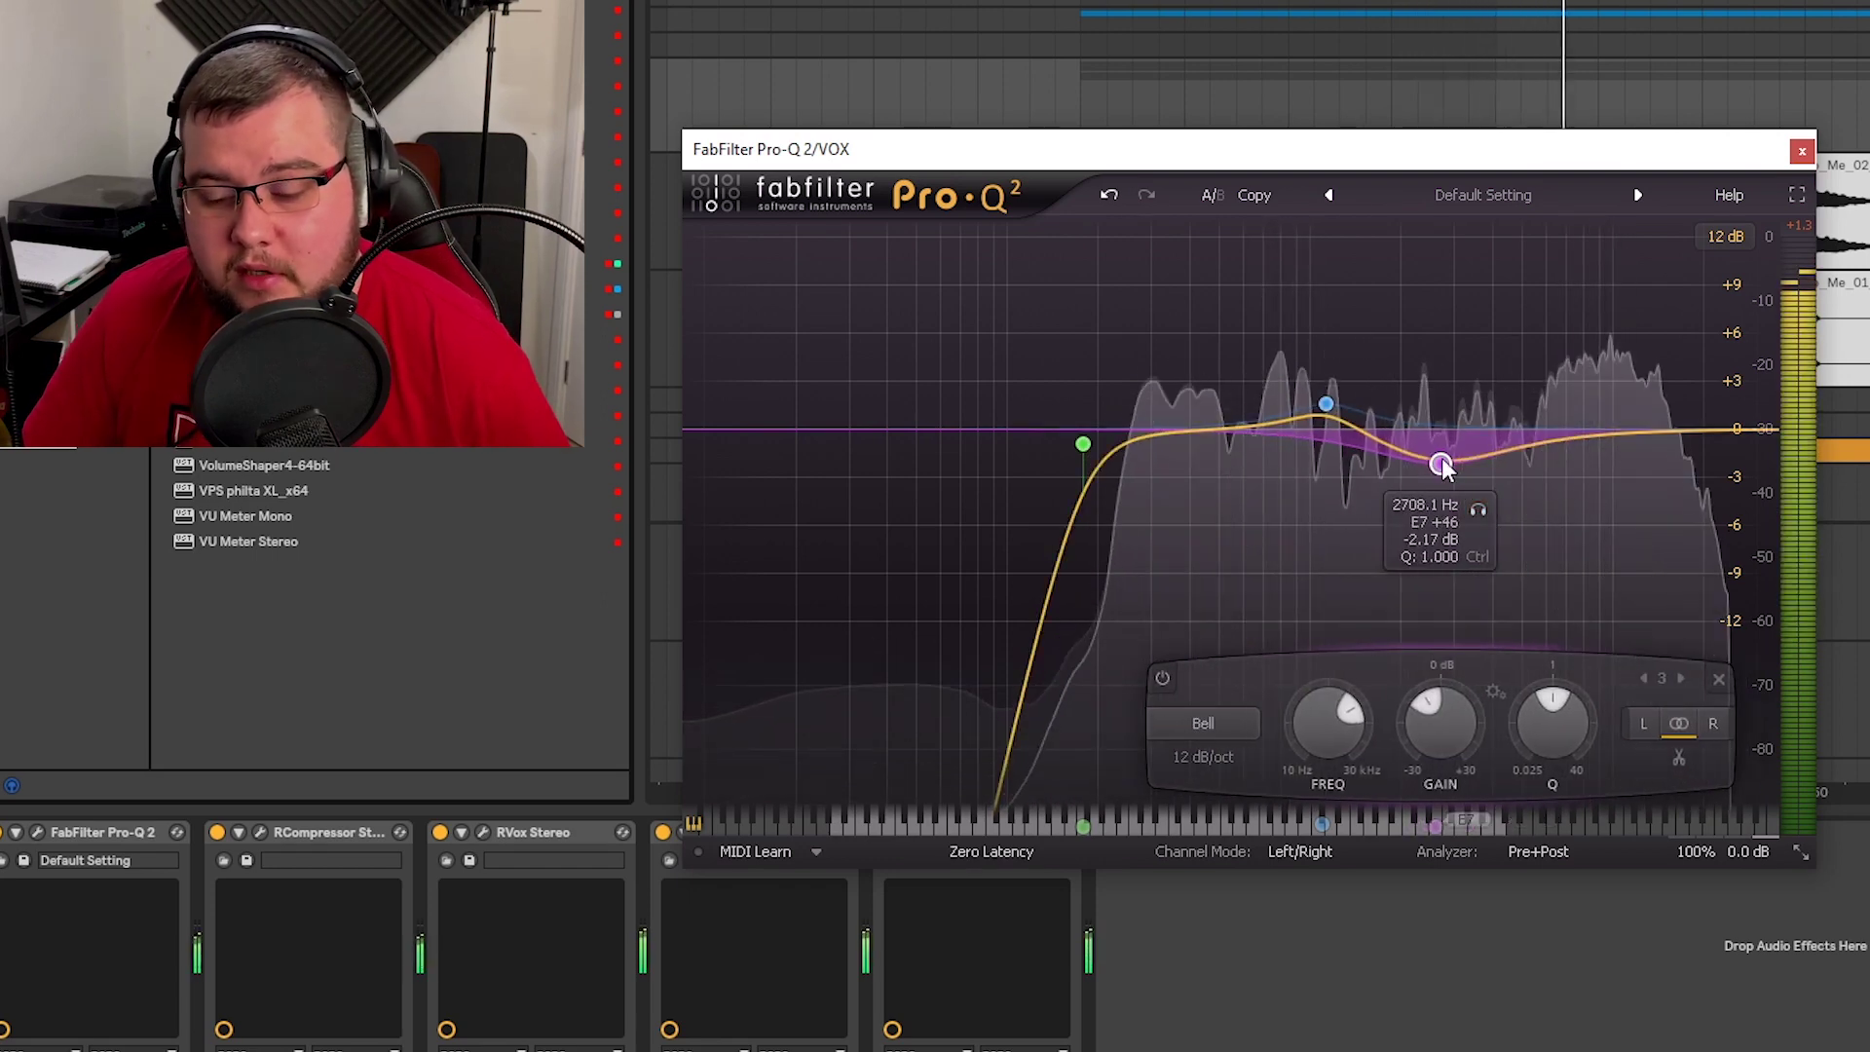
pyautogui.moveTo(1537, 440); pyautogui.dragTo(1625, 428)
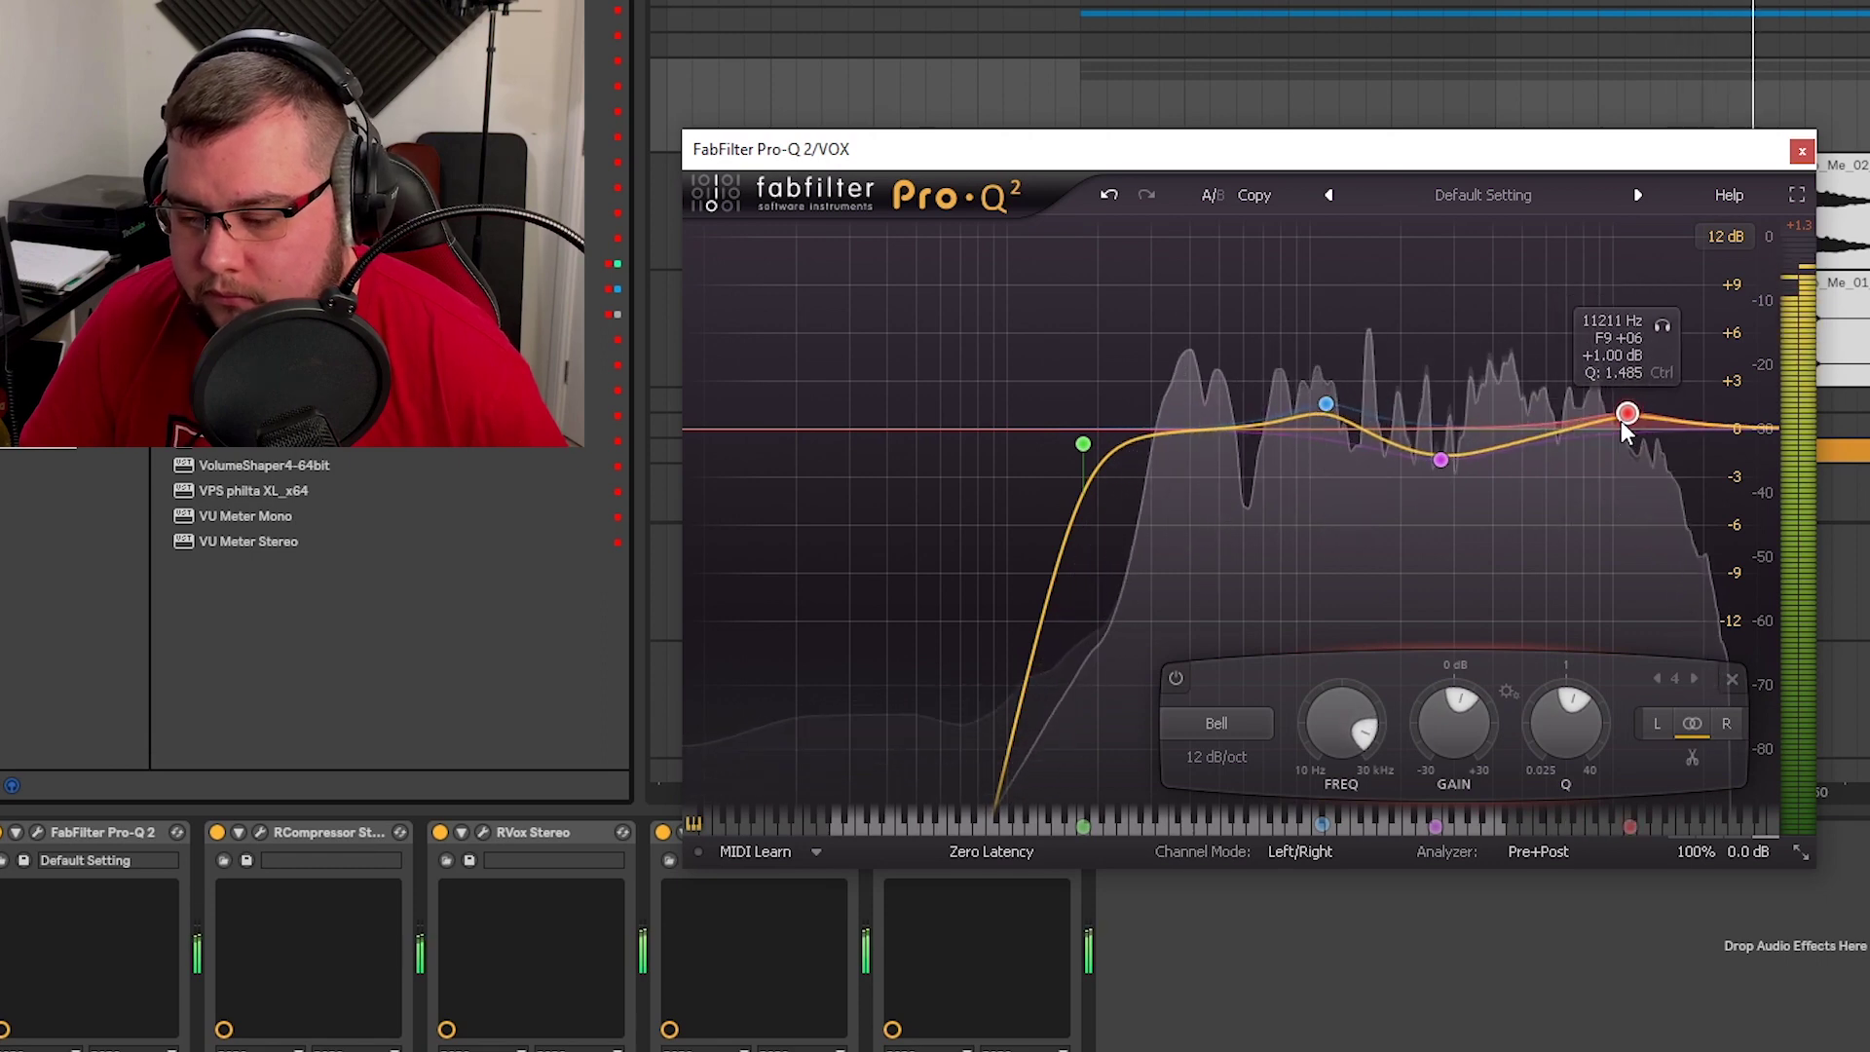